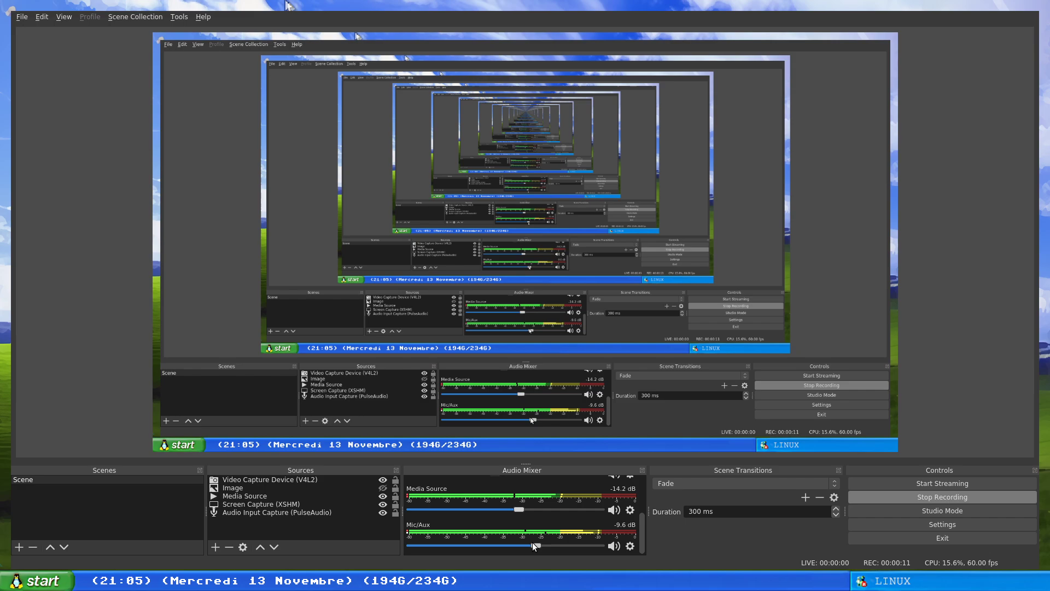
# Lower the Mic/Aux fader to about -19 dB and hide the OBS window
pyautogui.moveTo(537, 546); pyautogui.dragTo(503, 546)
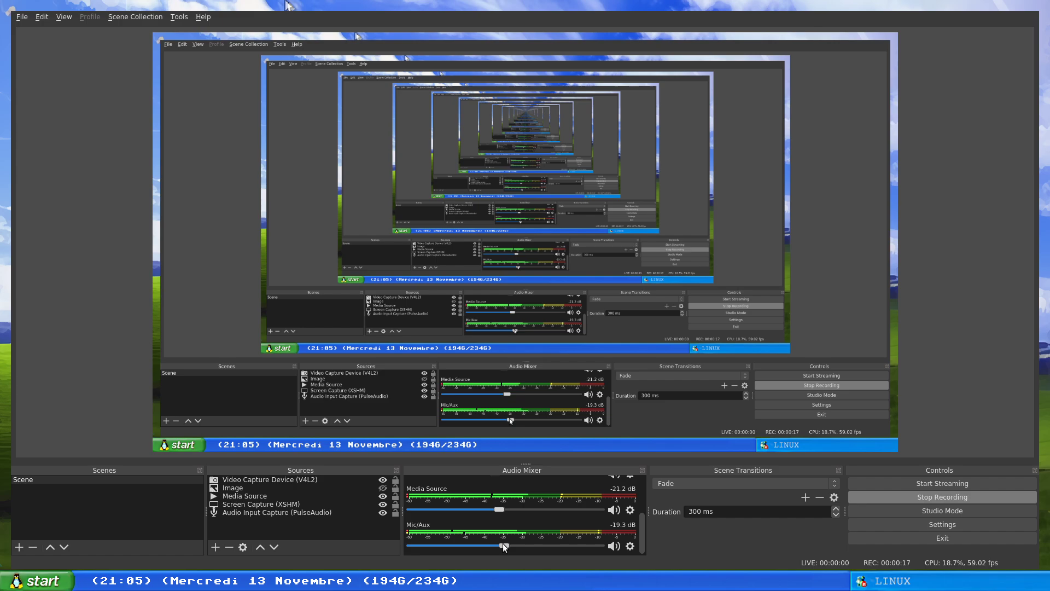
pyautogui.press('super+d')
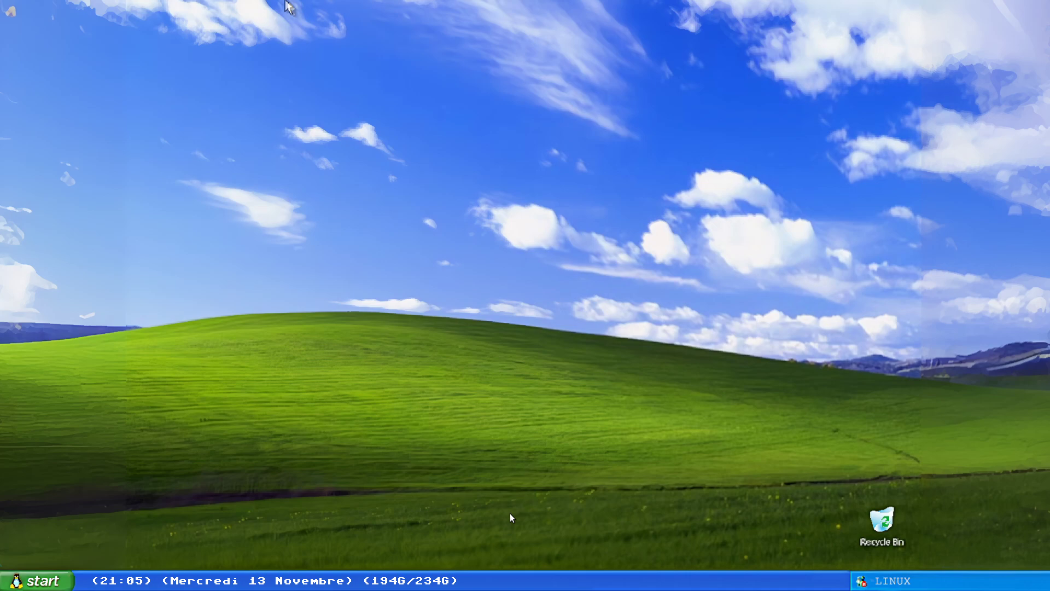
pyautogui.press('super+Return')
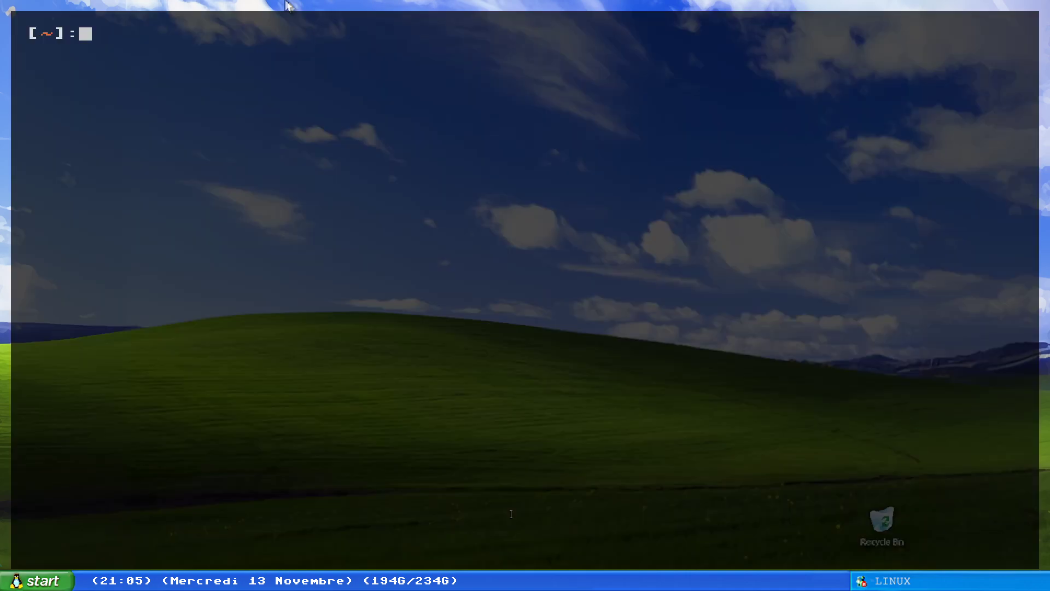
pyautogui.write('neo')
pyautogui.press('Return')
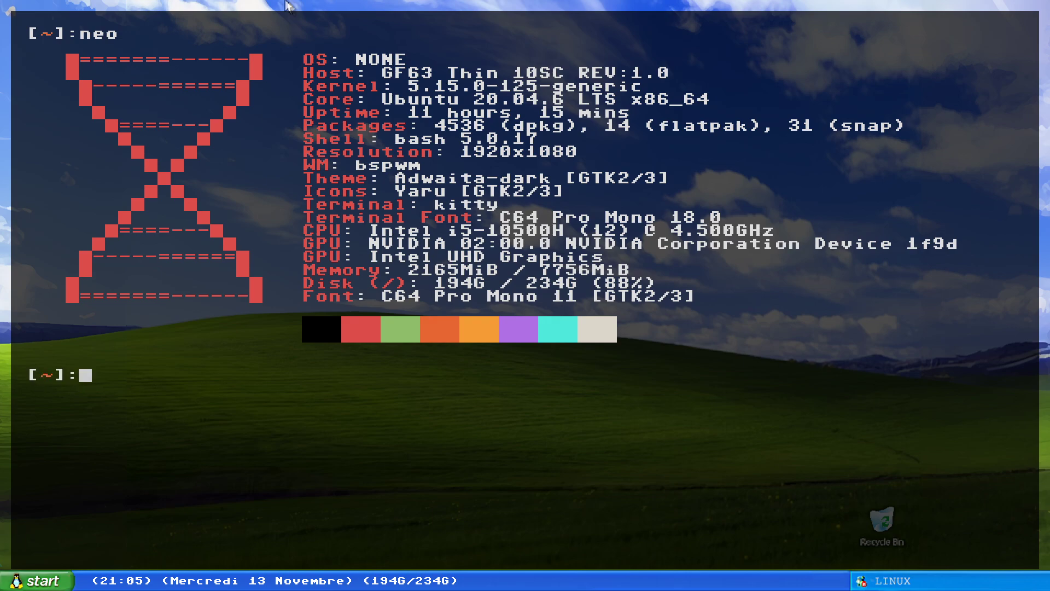
pyautogui.hotkey('ctrl', 'd')
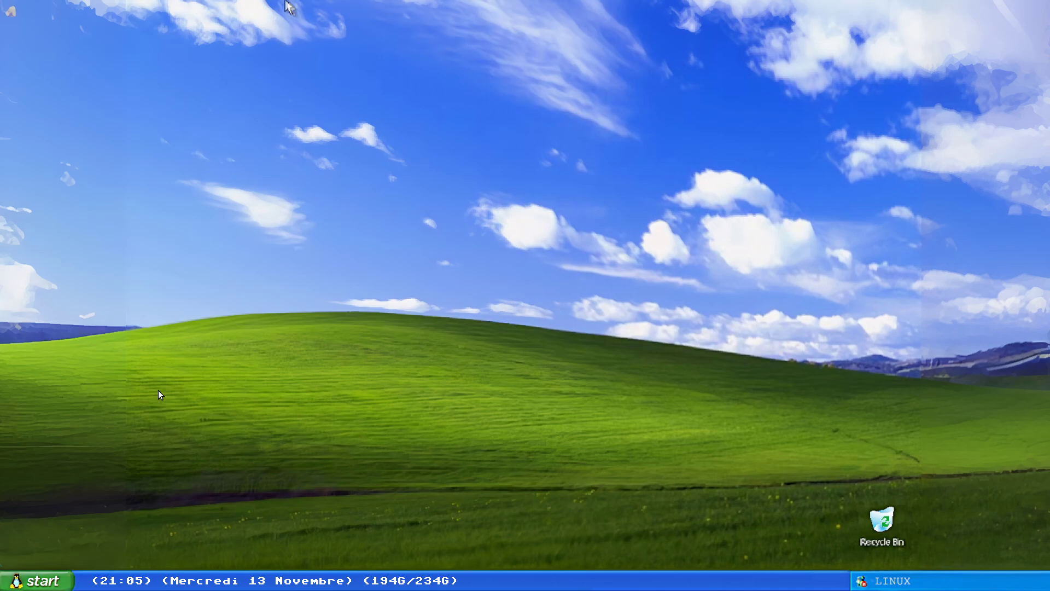
# Launch GIMP from the launcher and open WindowsXP_4K.png from the recent images
pyautogui.press('super+d')
pyautogui.write('gimp')
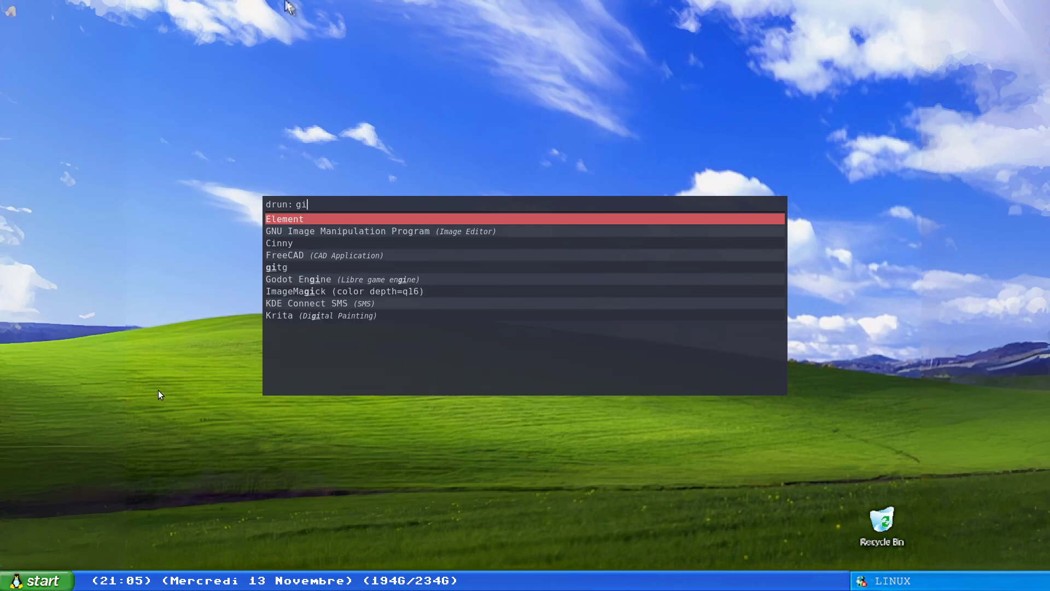
pyautogui.press('Return')
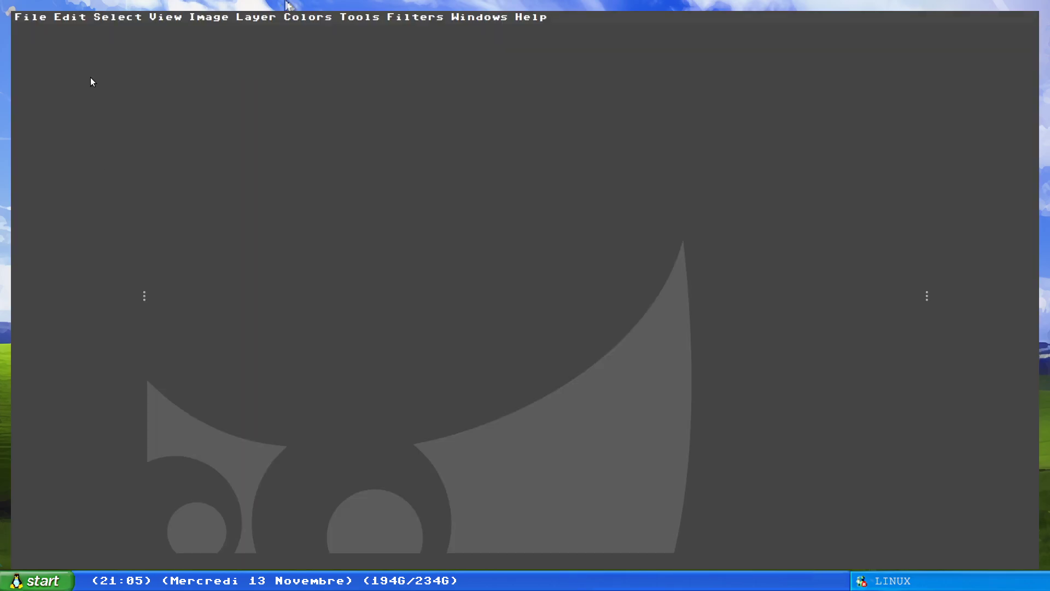
pyautogui.click(29, 19)
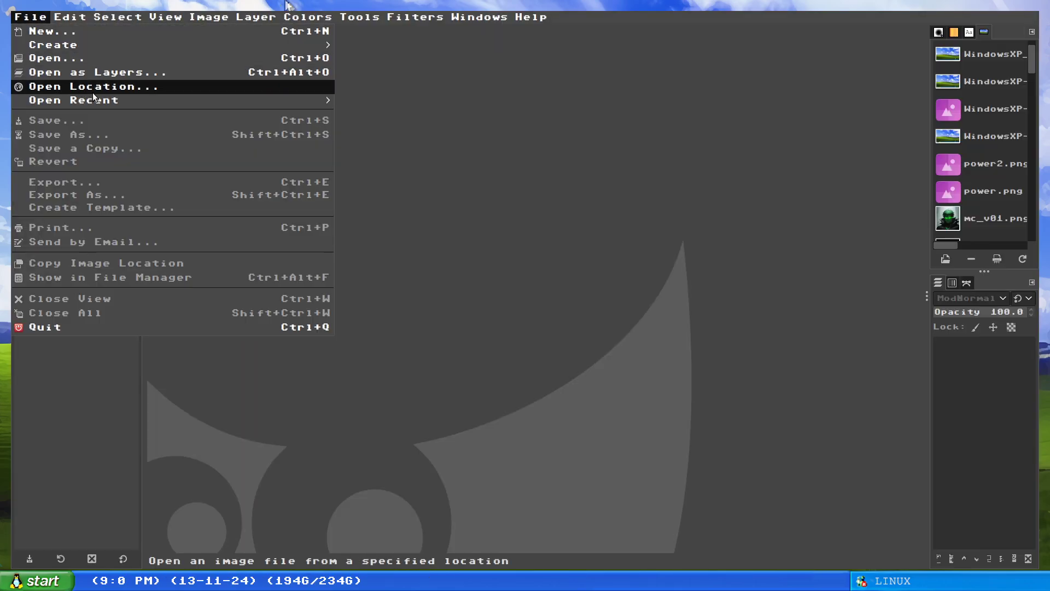
pyautogui.click(74, 99)
pyautogui.click(427, 106)
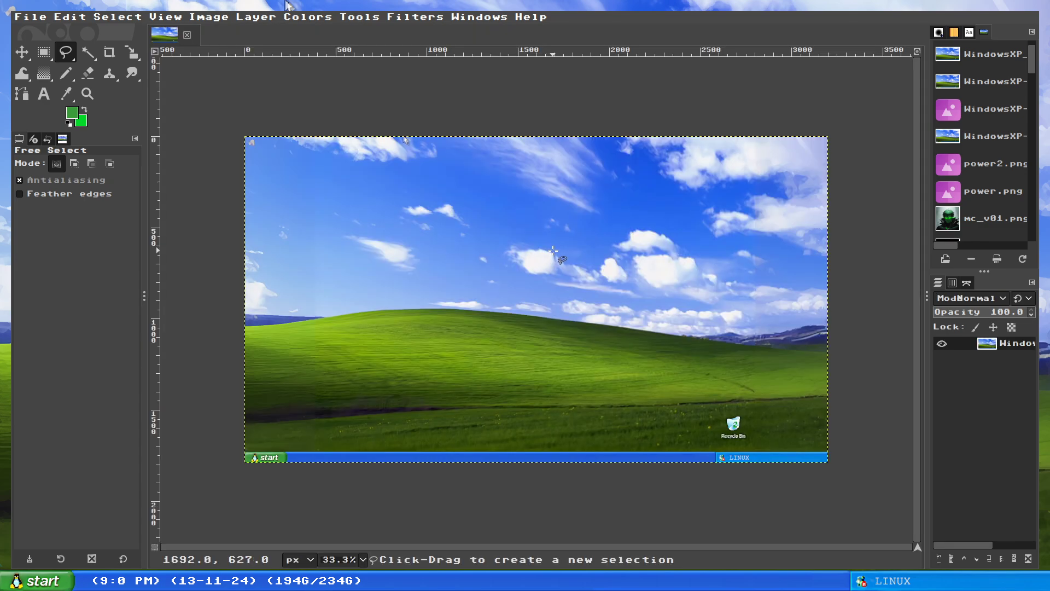
pyautogui.scroll(2, 555, 251)
pyautogui.scroll(-1, 574, 327)
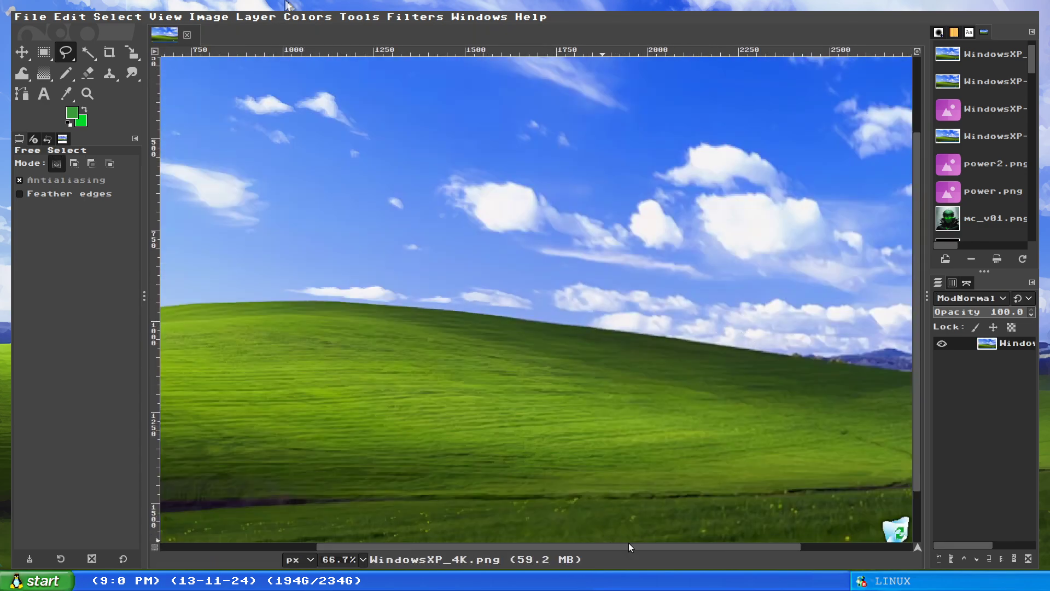
pyautogui.scroll(-3, 645, 554)
pyautogui.scroll(-3, 771, 392)
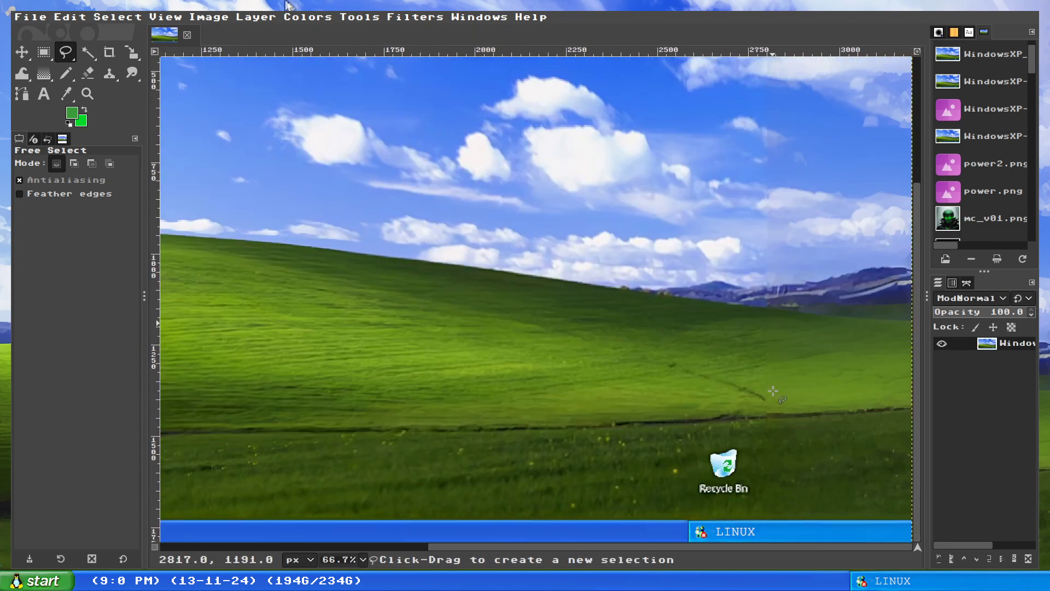
pyautogui.scroll(-3, 774, 392)
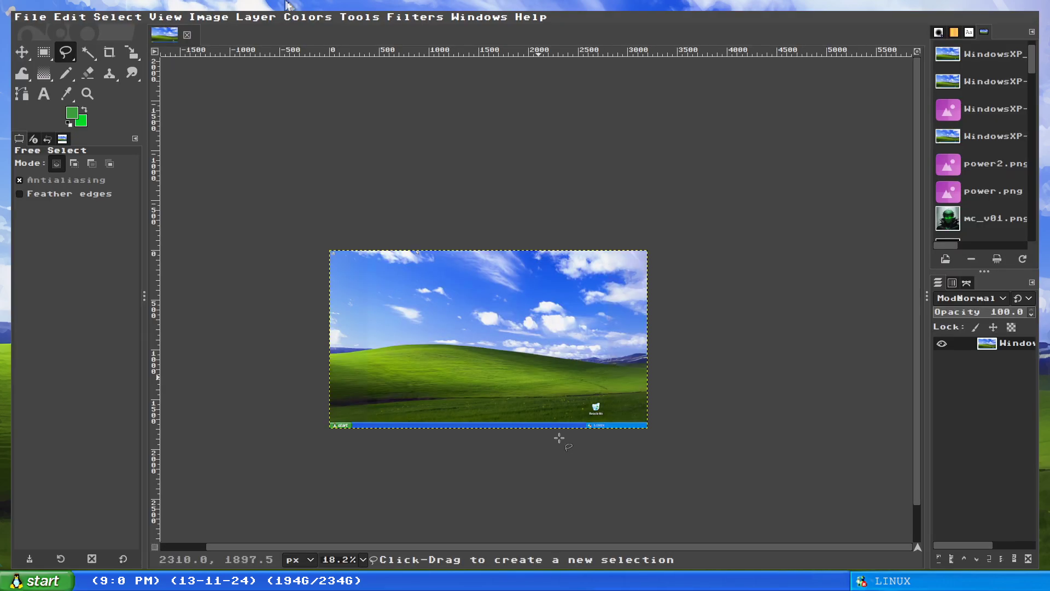
pyautogui.scroll(1, 437, 392)
pyautogui.scroll(1, 438, 392)
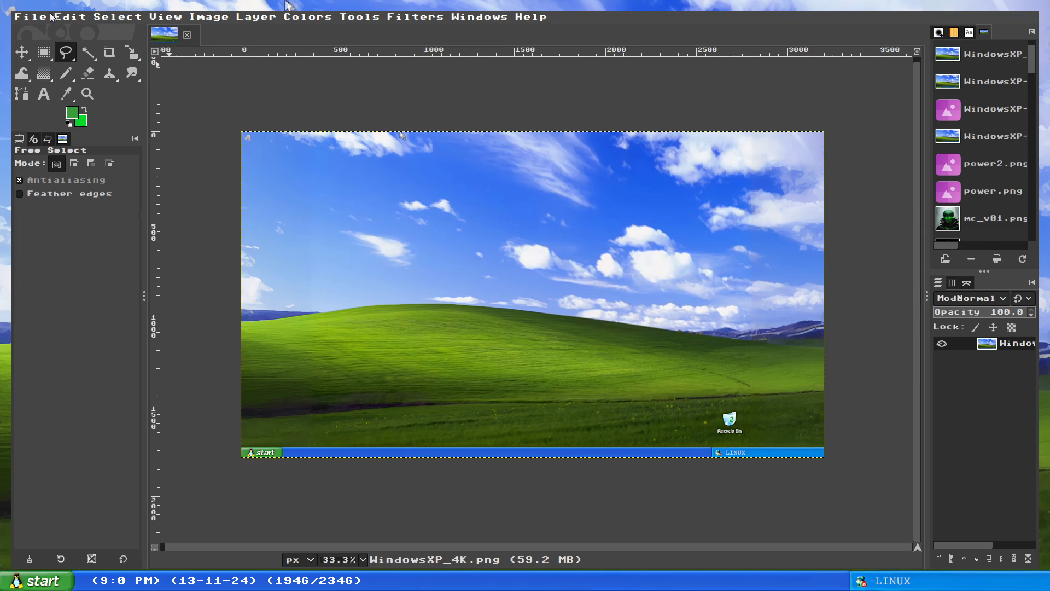
pyautogui.click(29, 16)
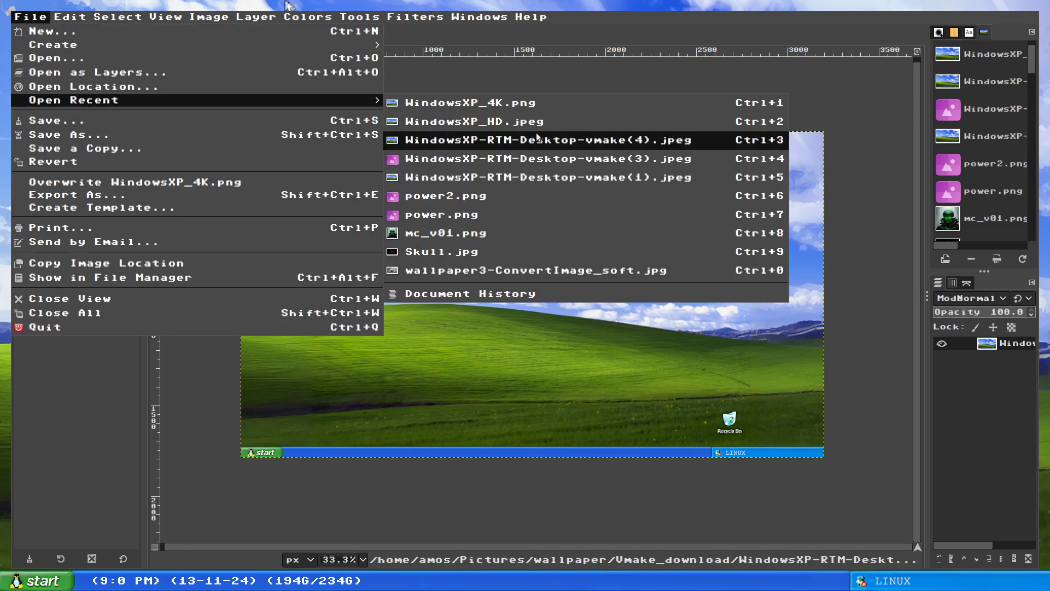
pyautogui.moveTo(74, 100)
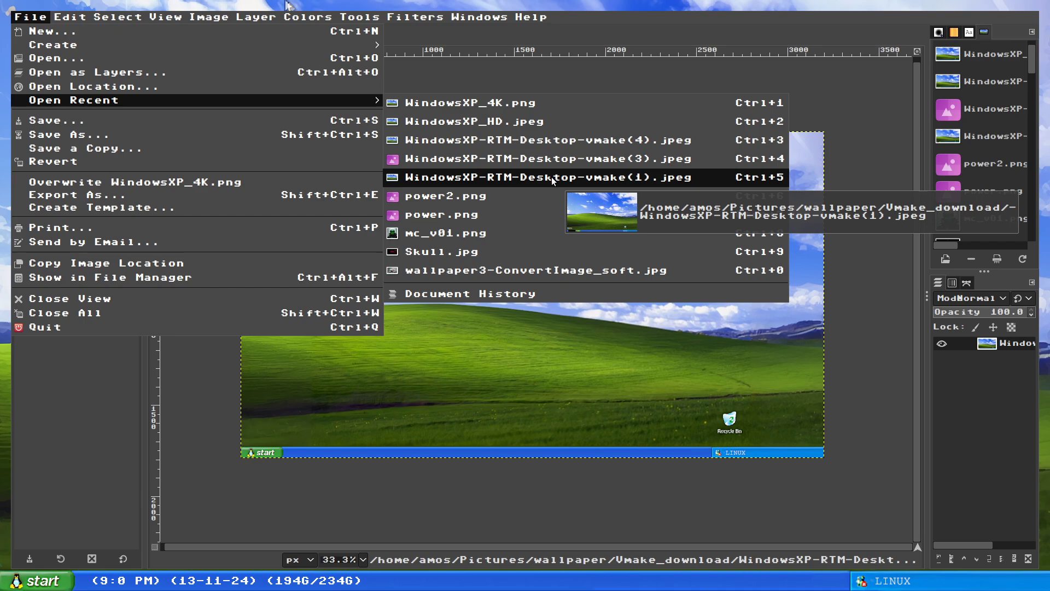
pyautogui.click(553, 177)
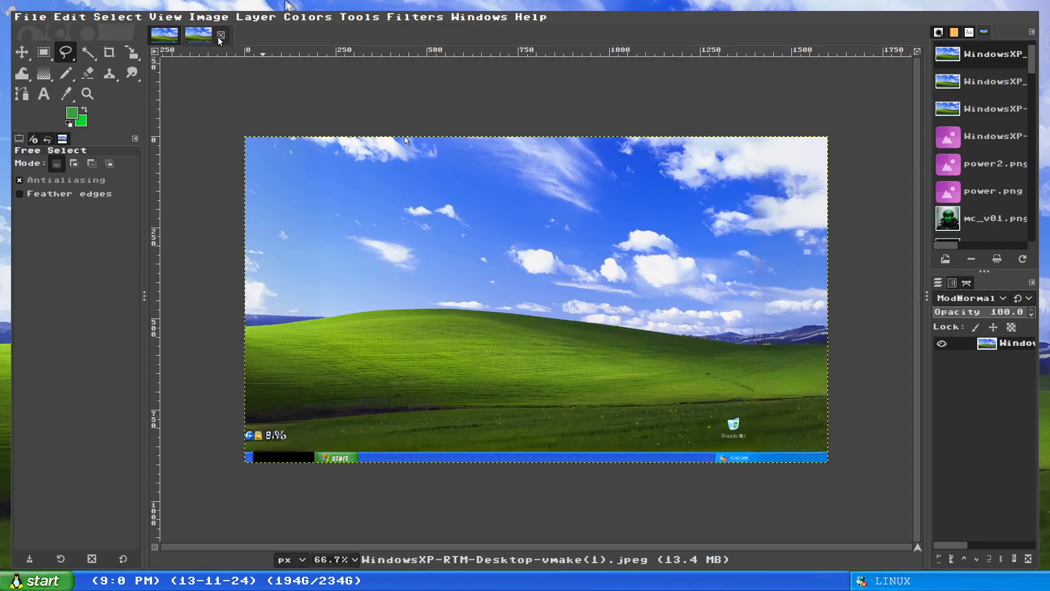
pyautogui.press('1')
pyautogui.press('3')
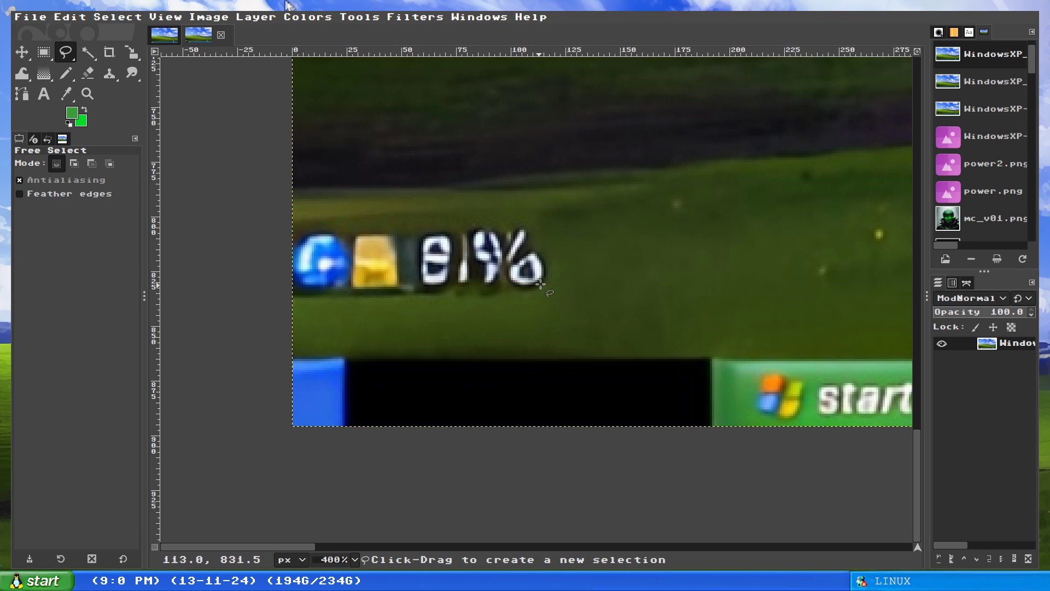
pyautogui.press('2')
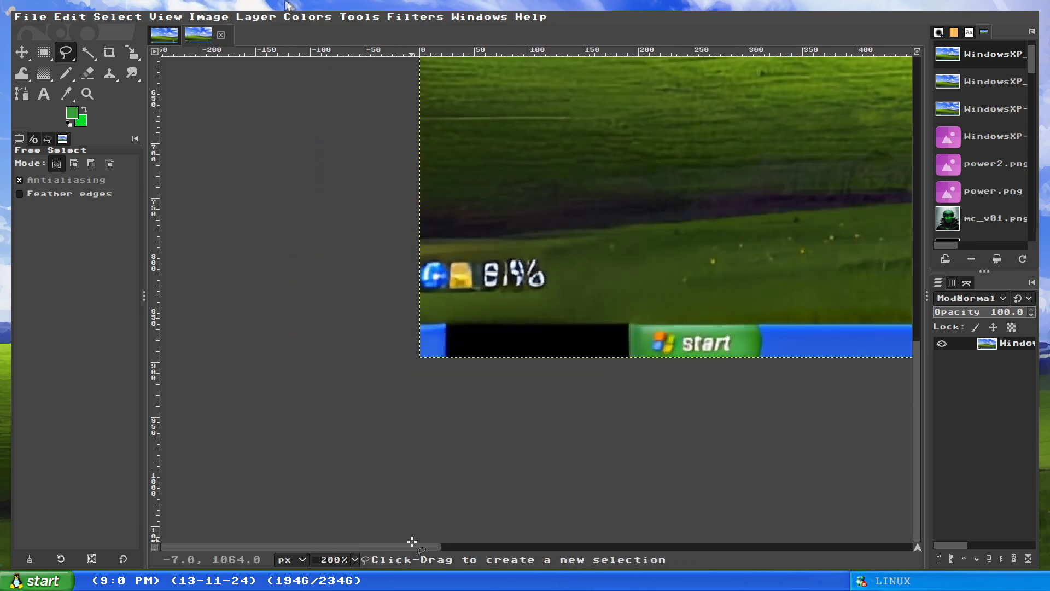
pyautogui.moveTo(411, 546); pyautogui.dragTo(578, 545)
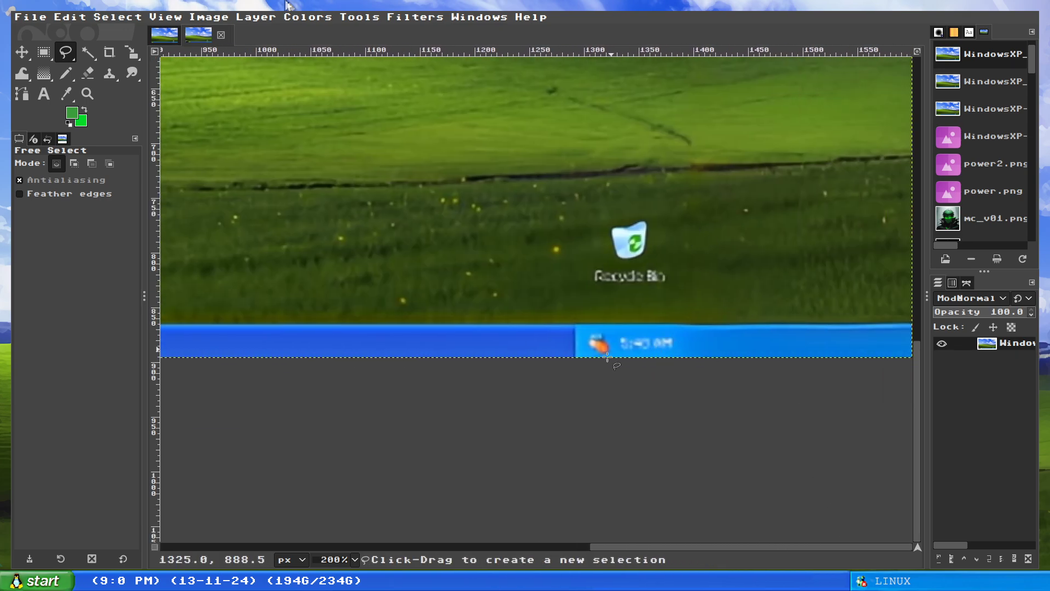
pyautogui.scroll(10, 609, 349)
pyautogui.scroll(-5, 602, 349)
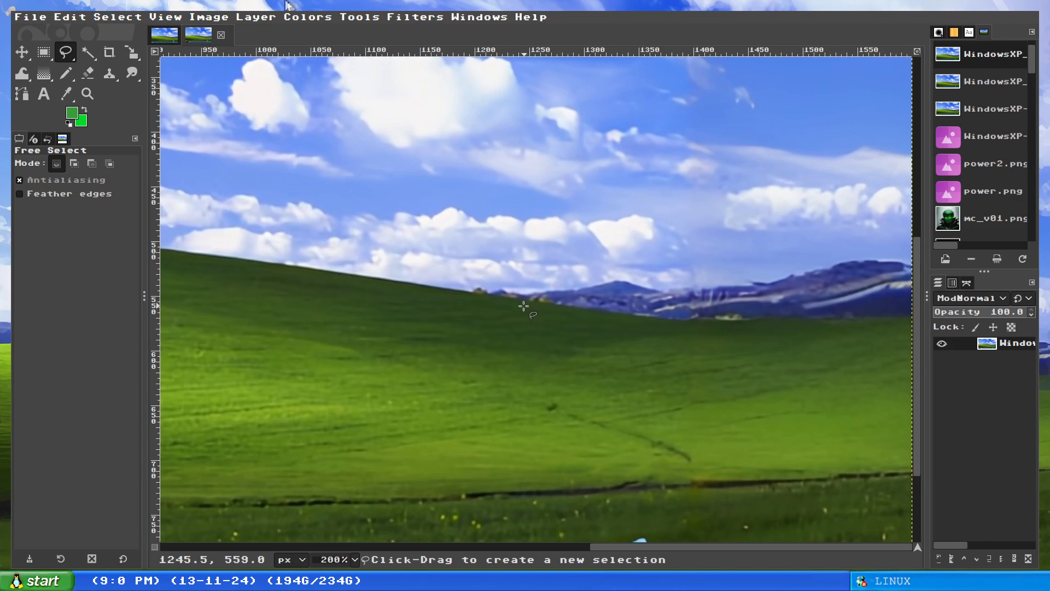
pyautogui.scroll(-2, 640, 310)
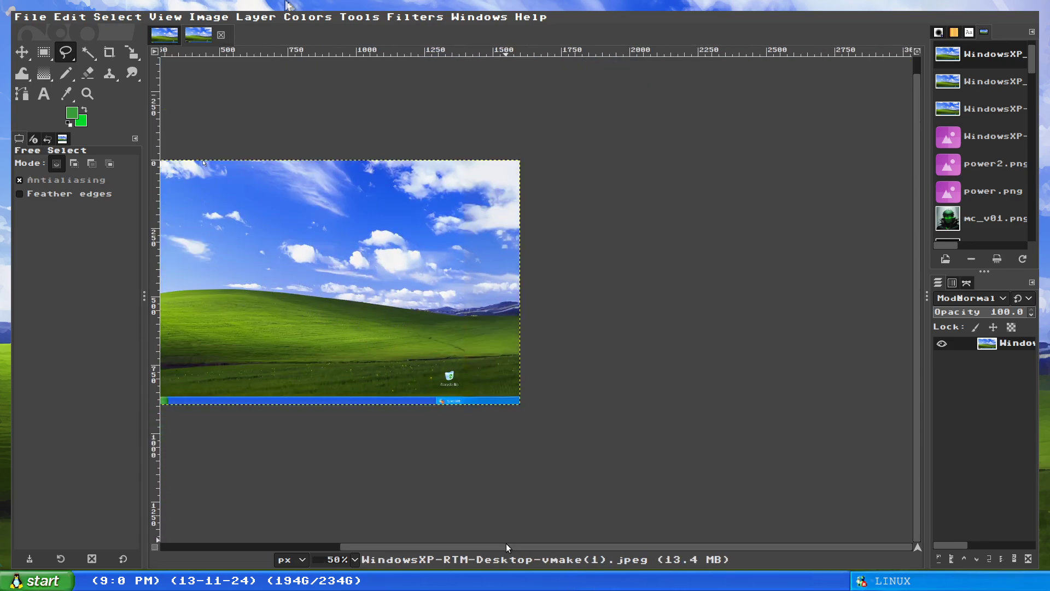
pyautogui.moveTo(507, 547); pyautogui.dragTo(345, 546)
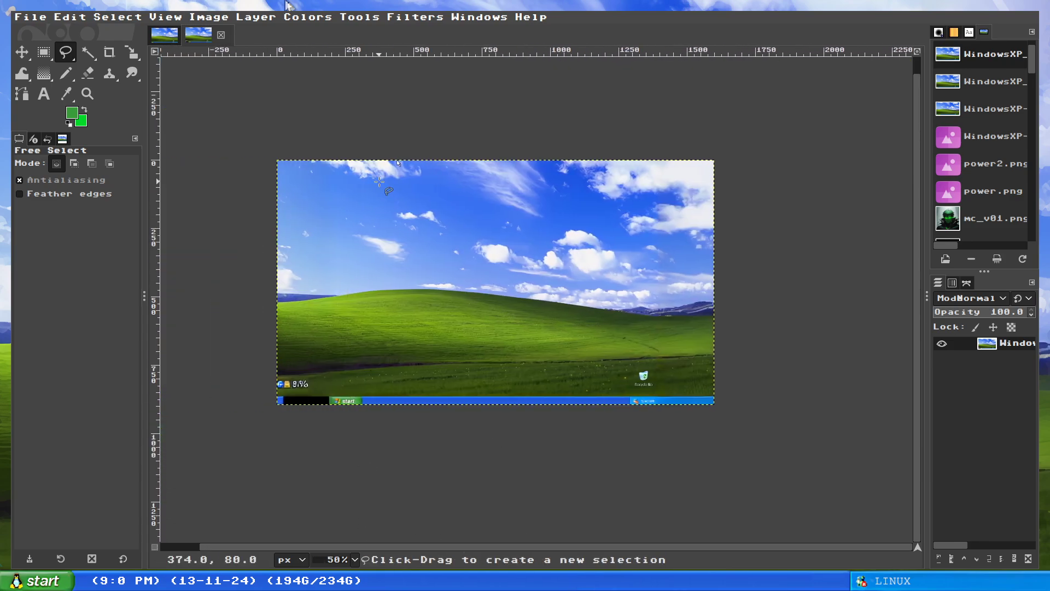
pyautogui.click(220, 35)
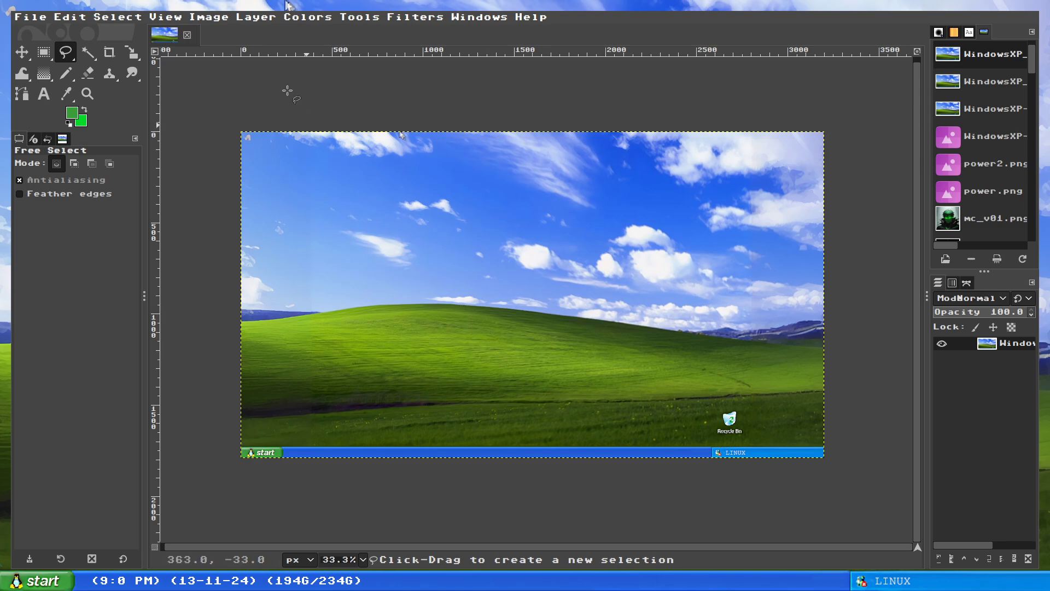
pyautogui.click(210, 17)
pyautogui.moveTo(236, 344)
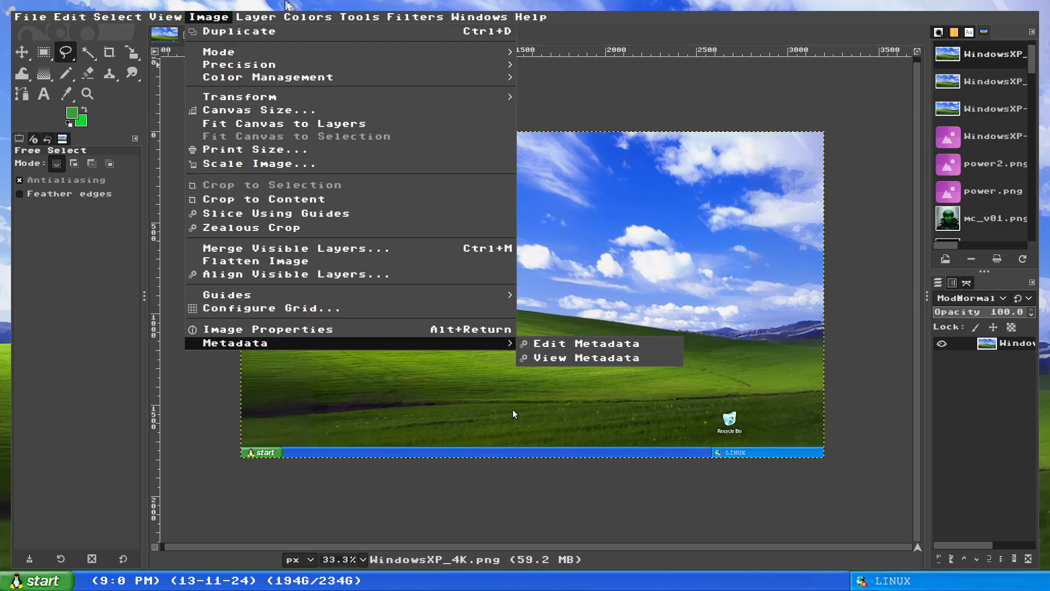
pyautogui.click(666, 318)
pyautogui.rightClick(666, 320)
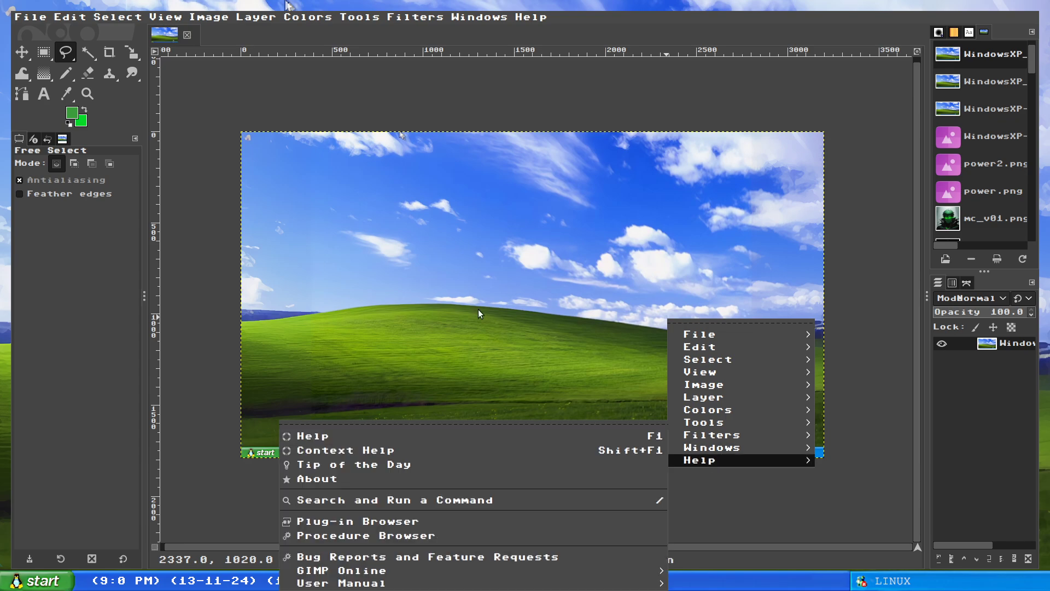
pyautogui.rightClick(441, 237)
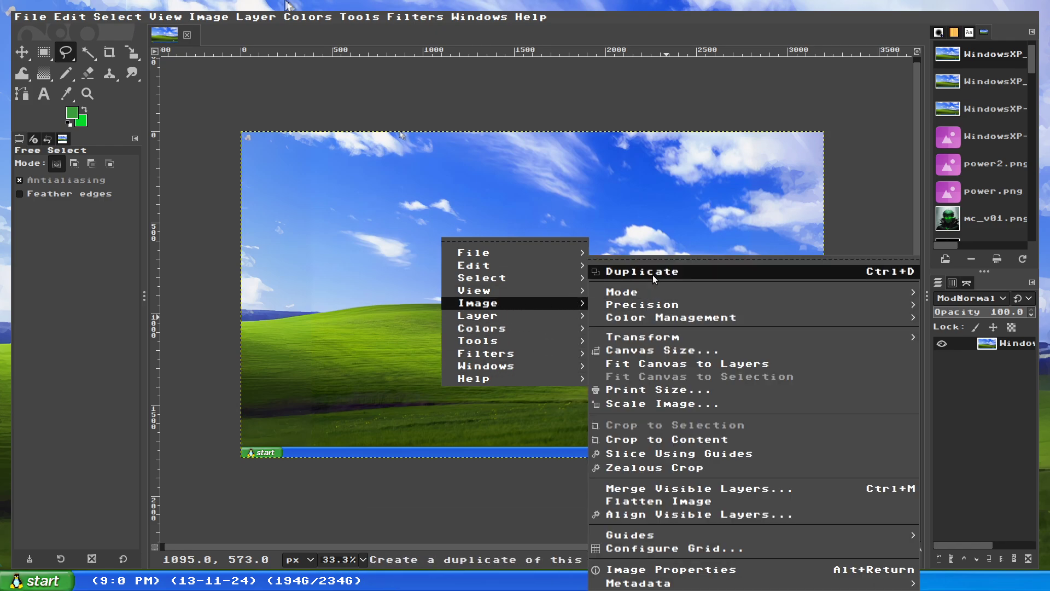
pyautogui.moveTo(484, 303)
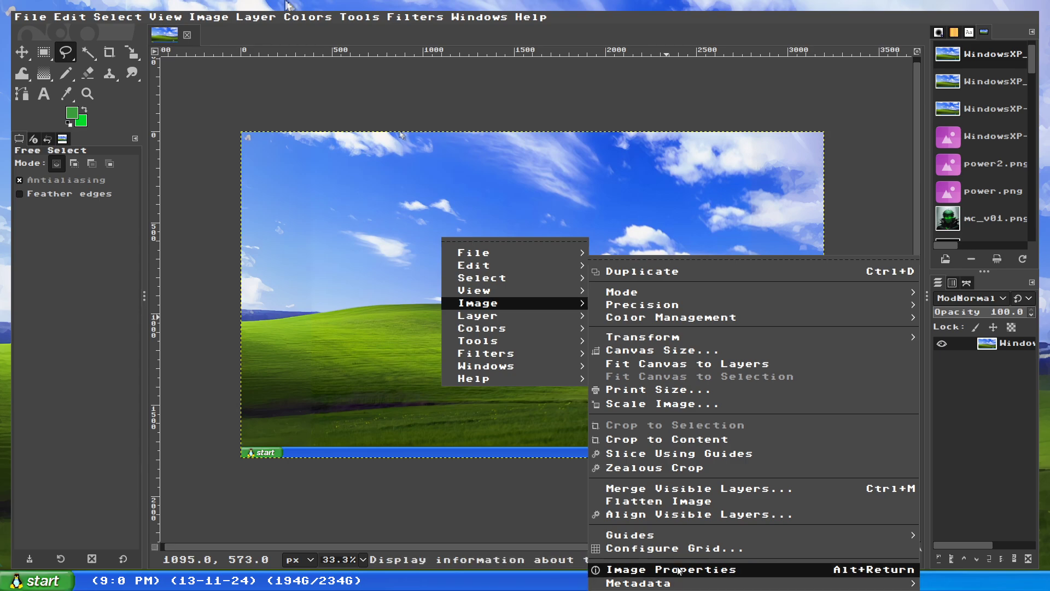
pyautogui.click(671, 568)
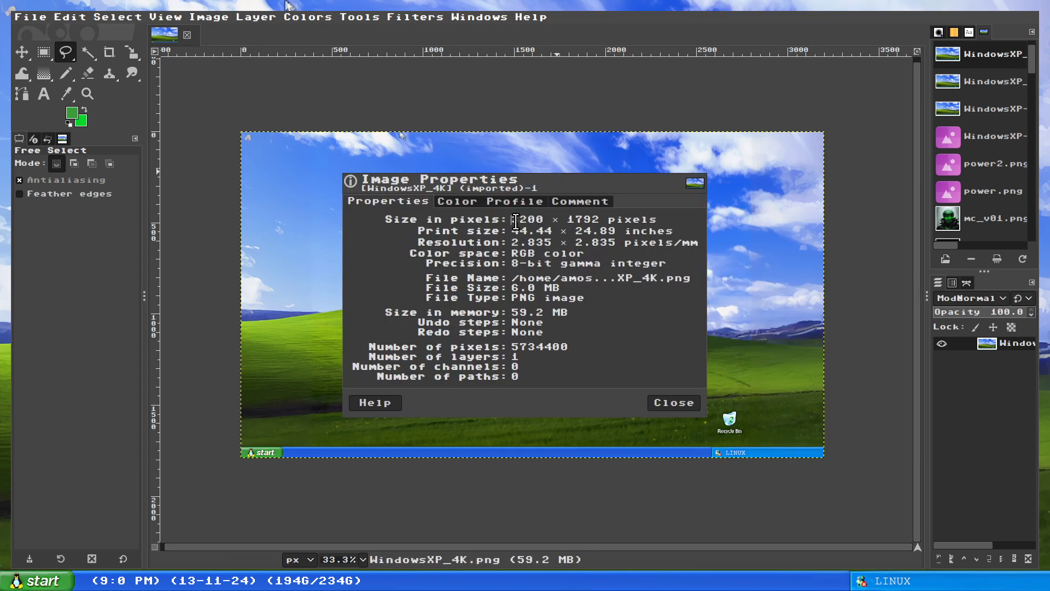
pyautogui.moveTo(512, 220); pyautogui.dragTo(657, 220)
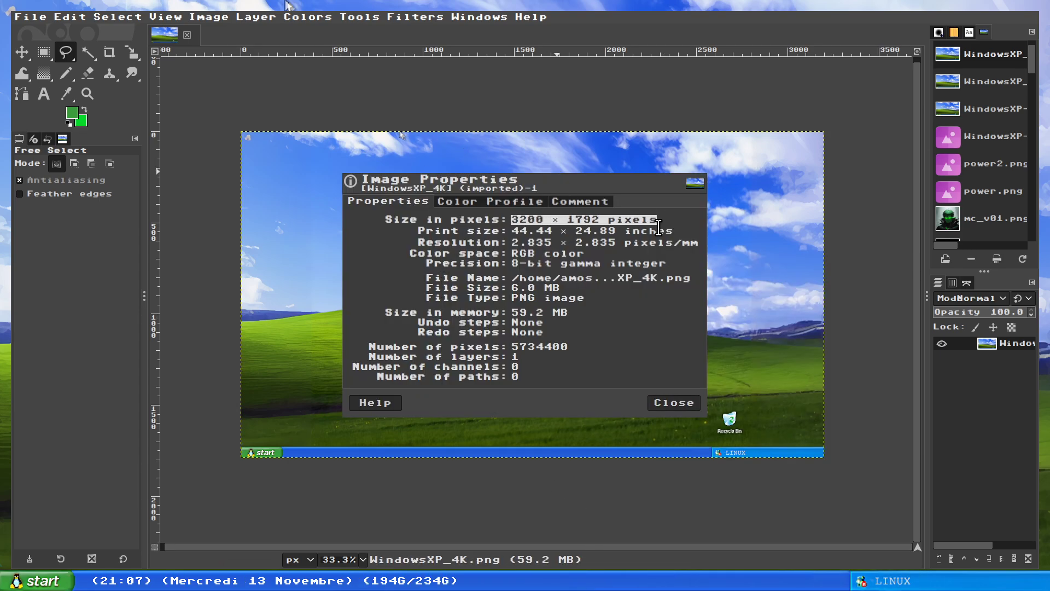
pyautogui.click(675, 402)
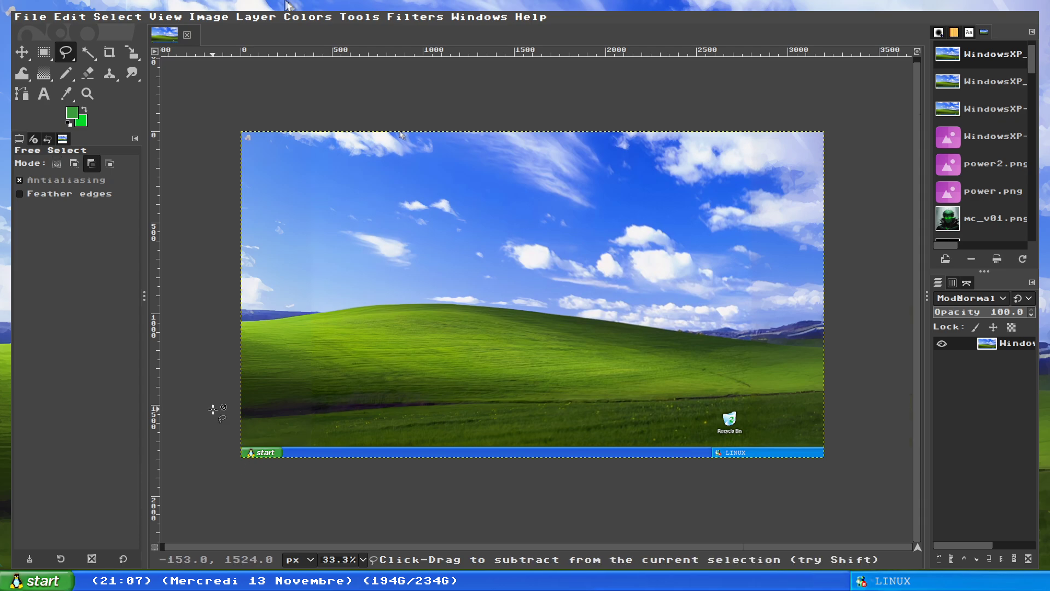
pyautogui.scroll(5, 263, 443)
pyautogui.scroll(3, 328, 411)
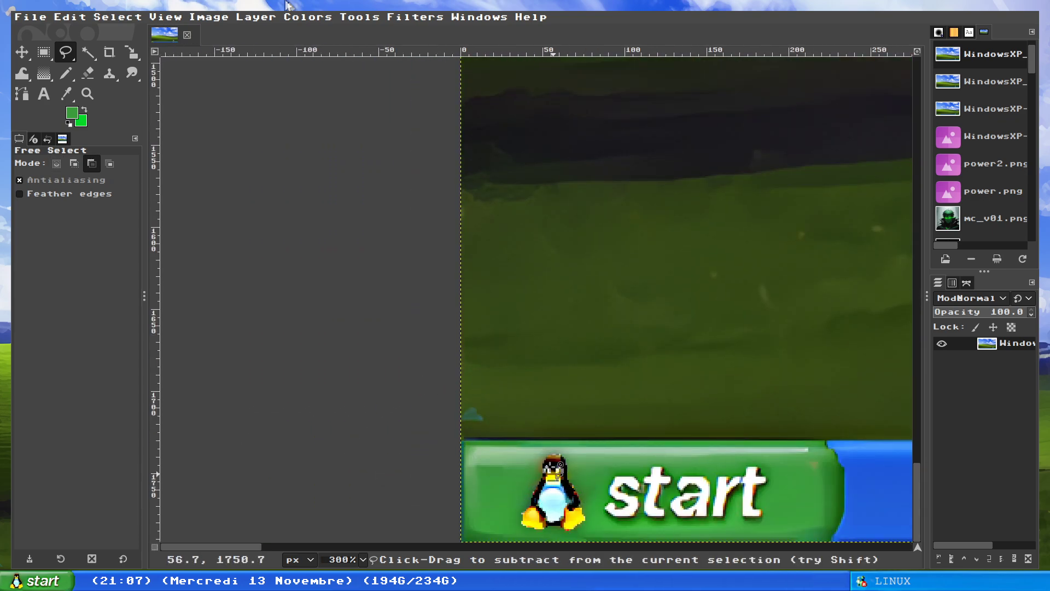
pyautogui.scroll(3, 555, 471)
pyautogui.scroll(-1, 589, 460)
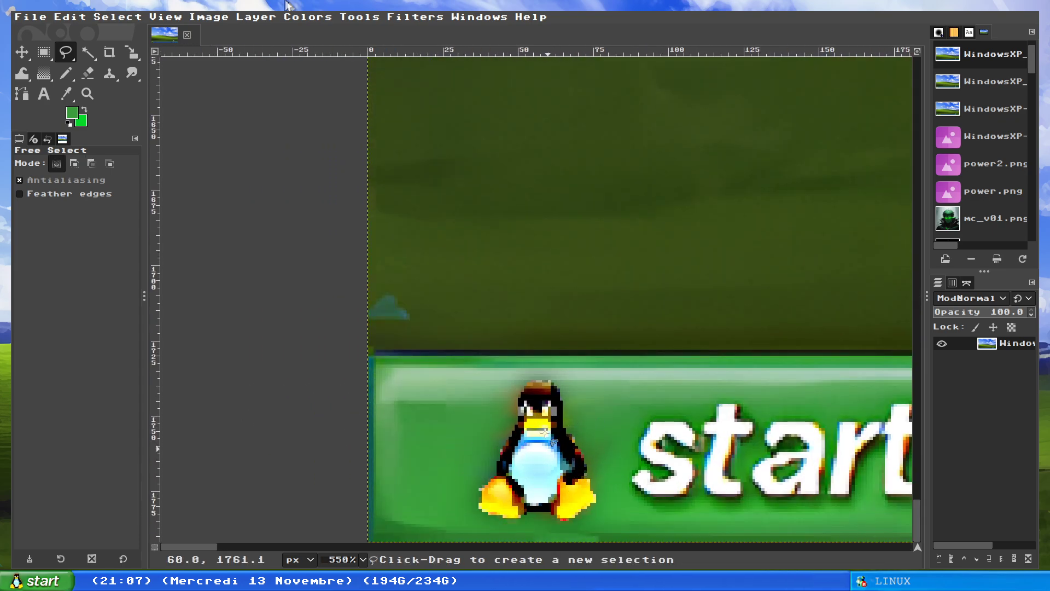
pyautogui.scroll(2, 601, 513)
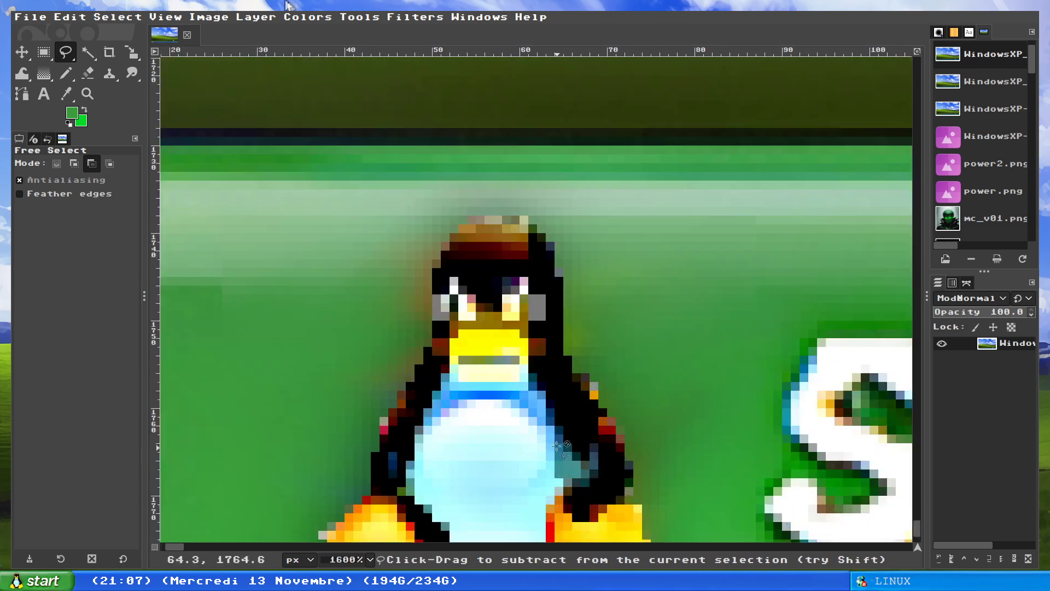
pyautogui.scroll(2, 493, 345)
# Sample the beak's yellow and paint a yellow row below the beak with a 2-pixel pencil
pyautogui.click(67, 93)
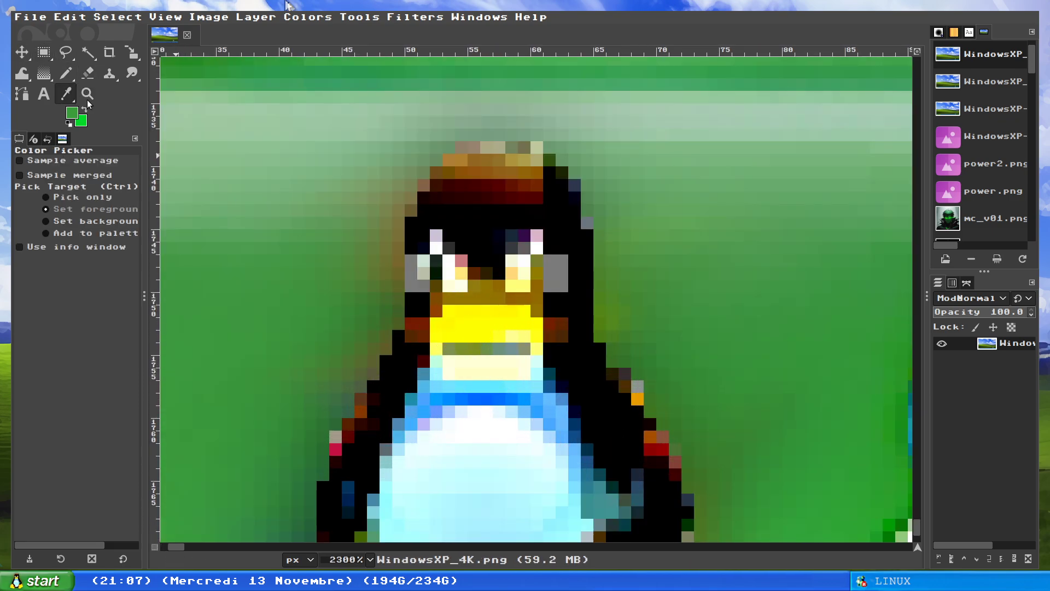
pyautogui.click(504, 312)
pyautogui.click(66, 74)
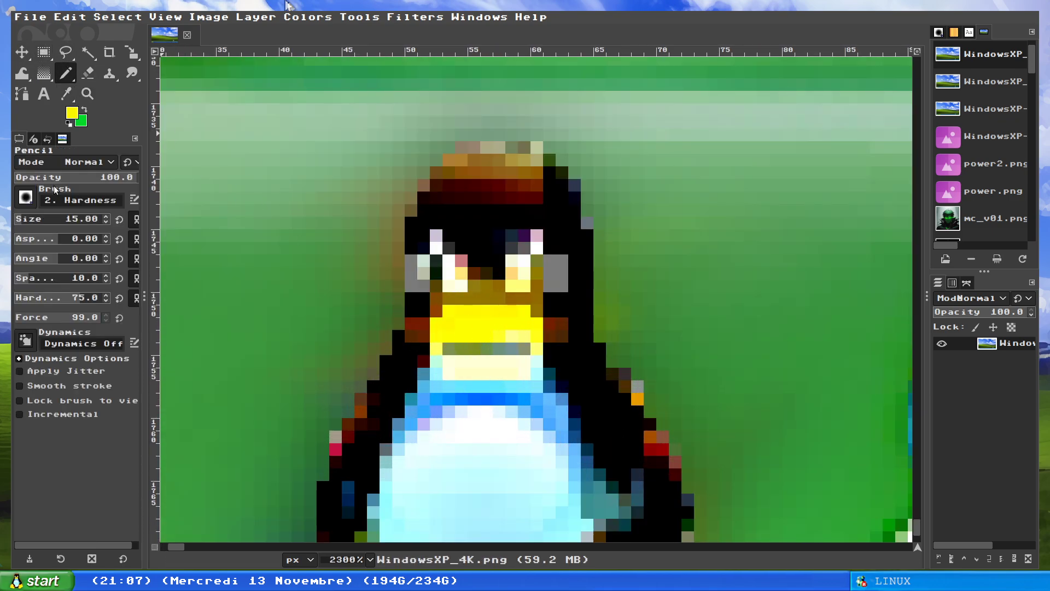
pyautogui.scroll(-11, 21, 218)
pyautogui.write('2')
pyautogui.press('Return')
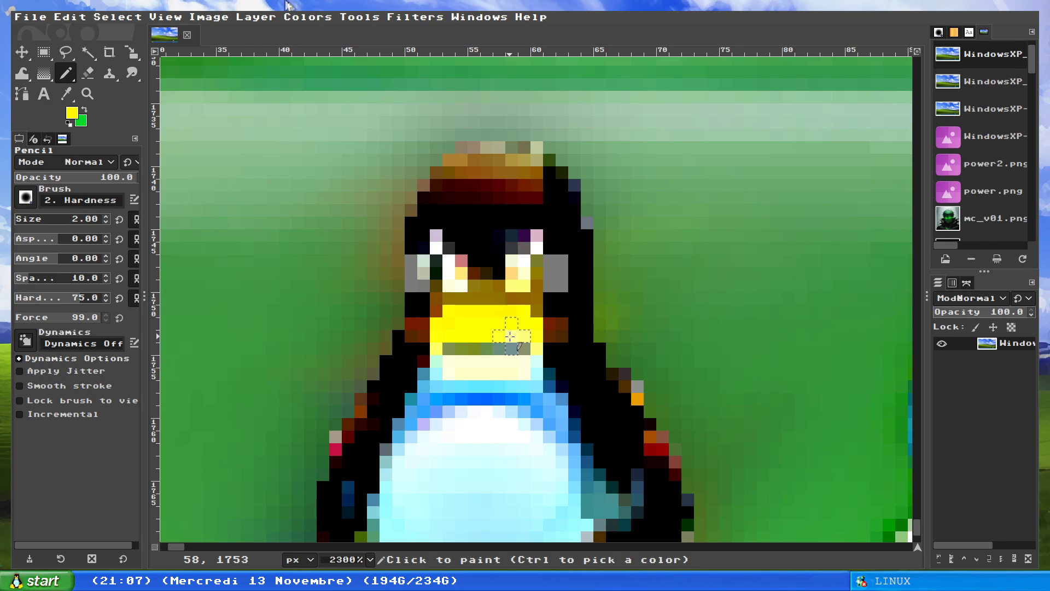
pyautogui.moveTo(526, 347); pyautogui.dragTo(446, 347)
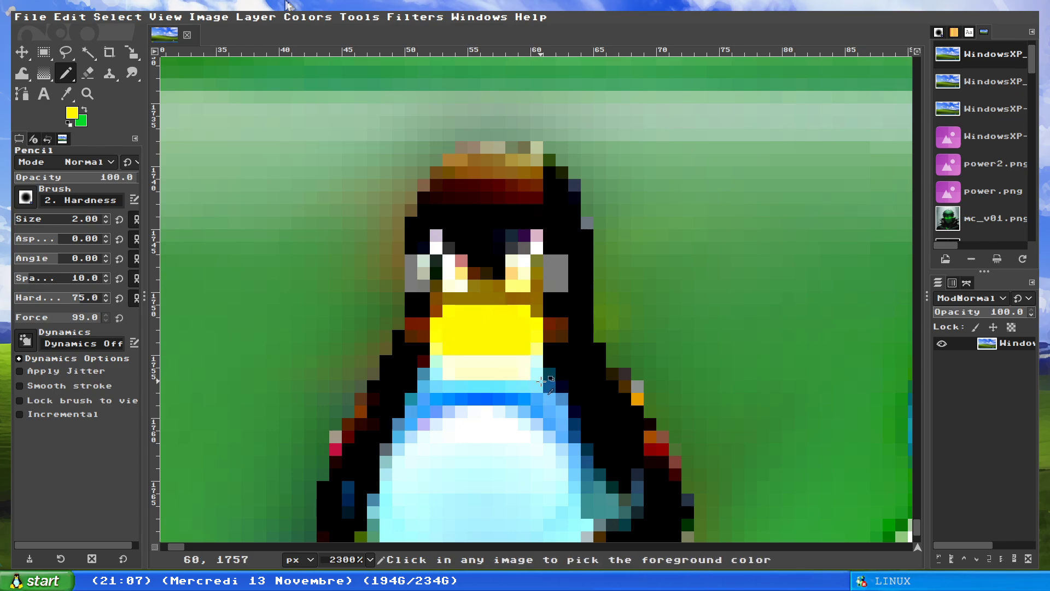
pyautogui.scroll(-4, 547, 380)
pyautogui.scroll(1, 615, 403)
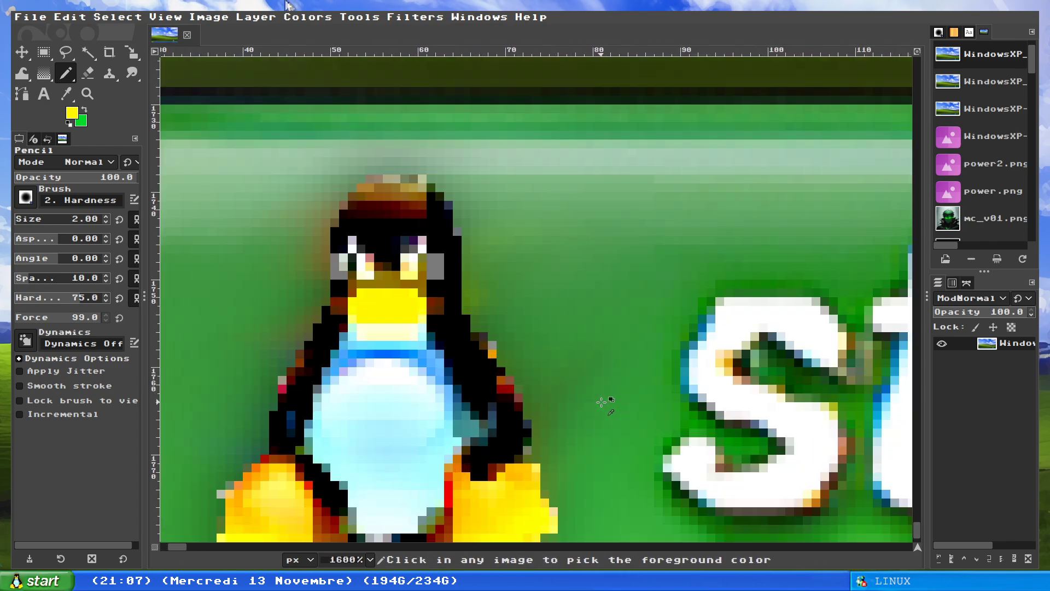
pyautogui.scroll(-2, 608, 402)
pyautogui.scroll(2, 603, 398)
pyautogui.scroll(1, 603, 398)
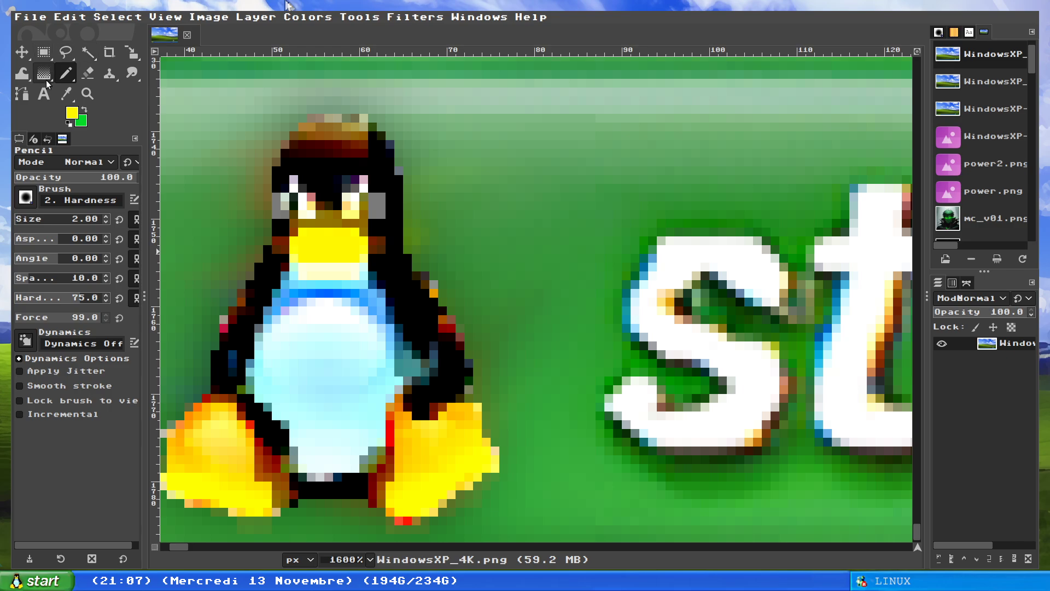
# Sample orange from the penguin's foot and try an orange dot on the beak, undoing it
pyautogui.click(66, 94)
pyautogui.click(190, 417)
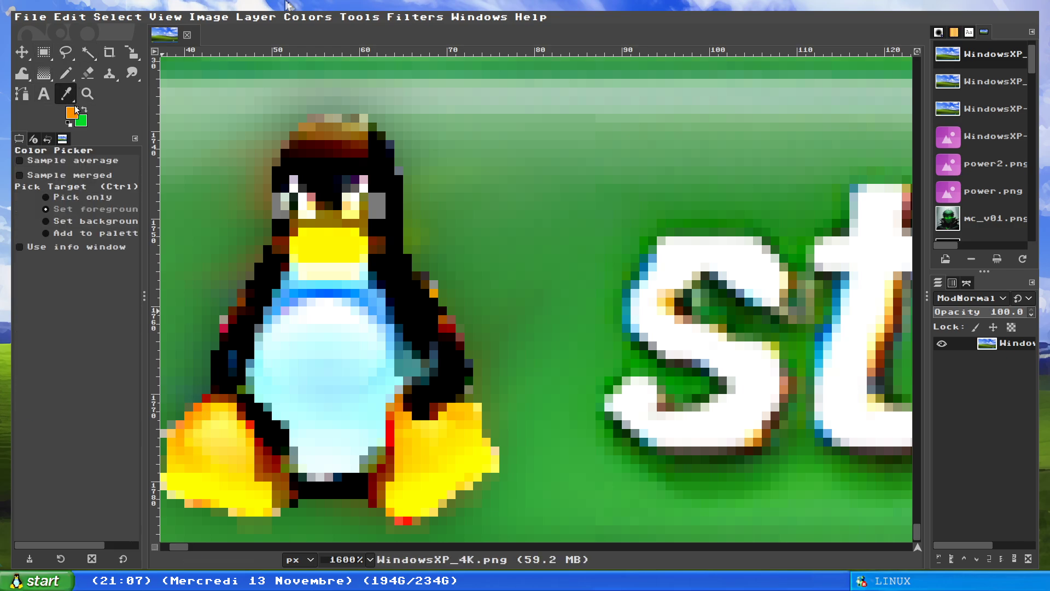
pyautogui.click(66, 74)
pyautogui.scroll(3, 395, 227)
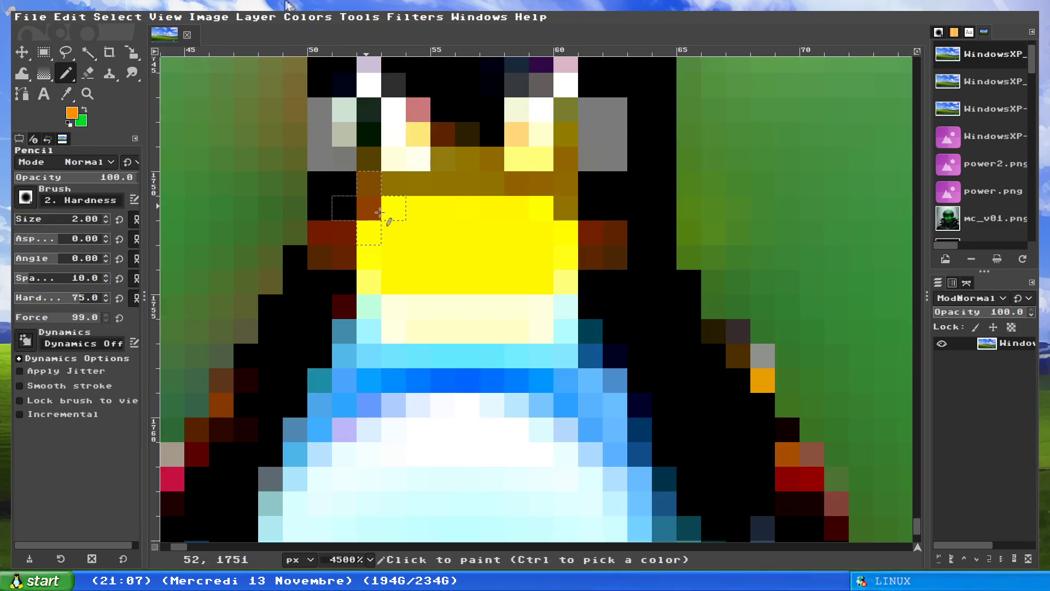
pyautogui.click(395, 228)
pyautogui.hotkey('ctrl', 'z')
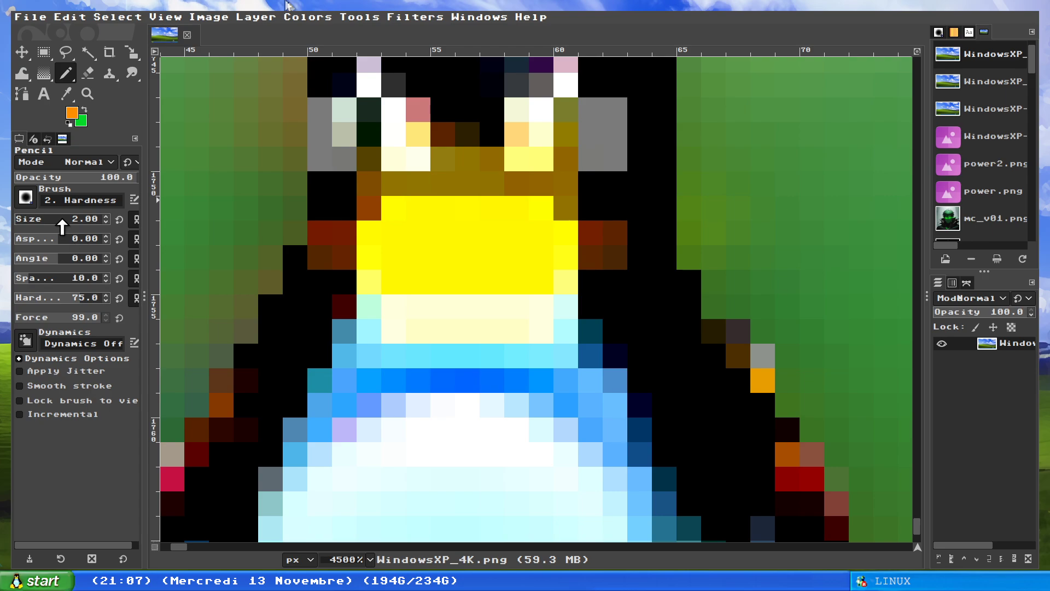
pyautogui.write('1')
# Outline the beak's top row, left edge and lower edge in orange with a 1-pixel pencil
pyautogui.press('Return')
pyautogui.click(394, 211)
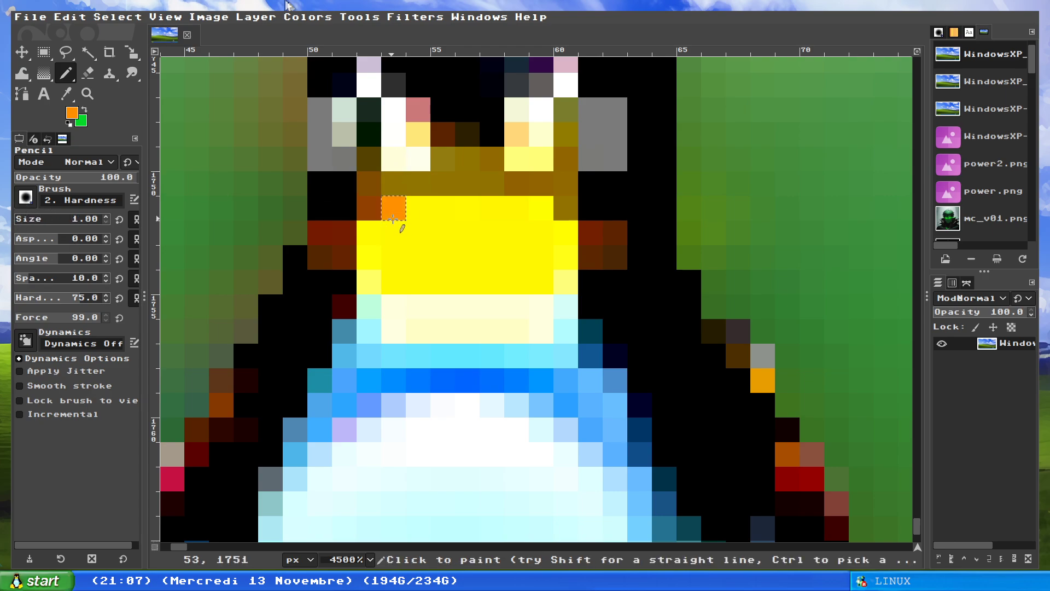
pyautogui.moveTo(415, 213); pyautogui.dragTo(542, 212)
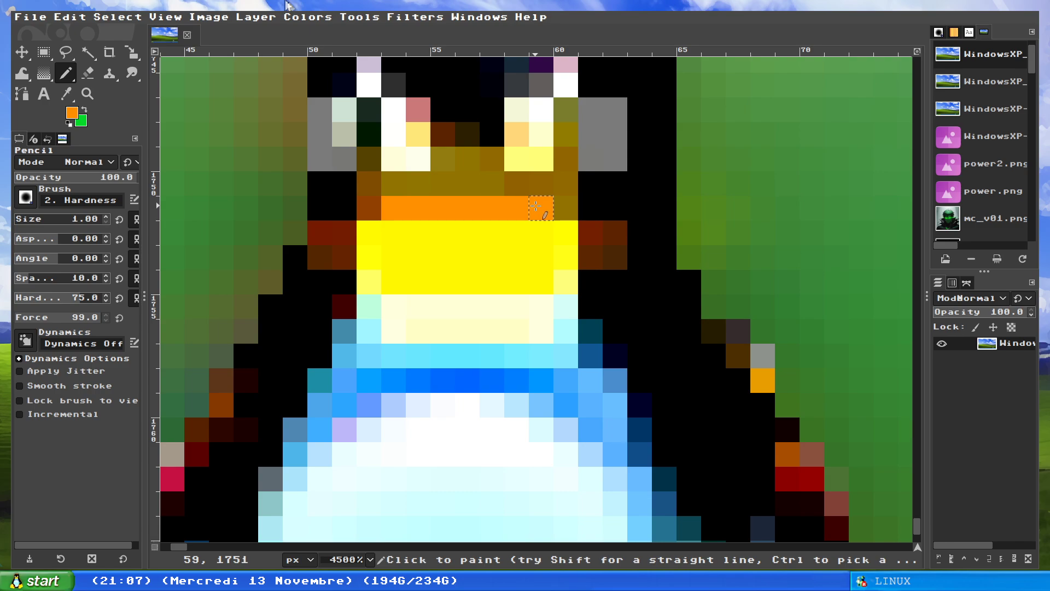
pyautogui.moveTo(368, 234); pyautogui.dragTo(371, 254)
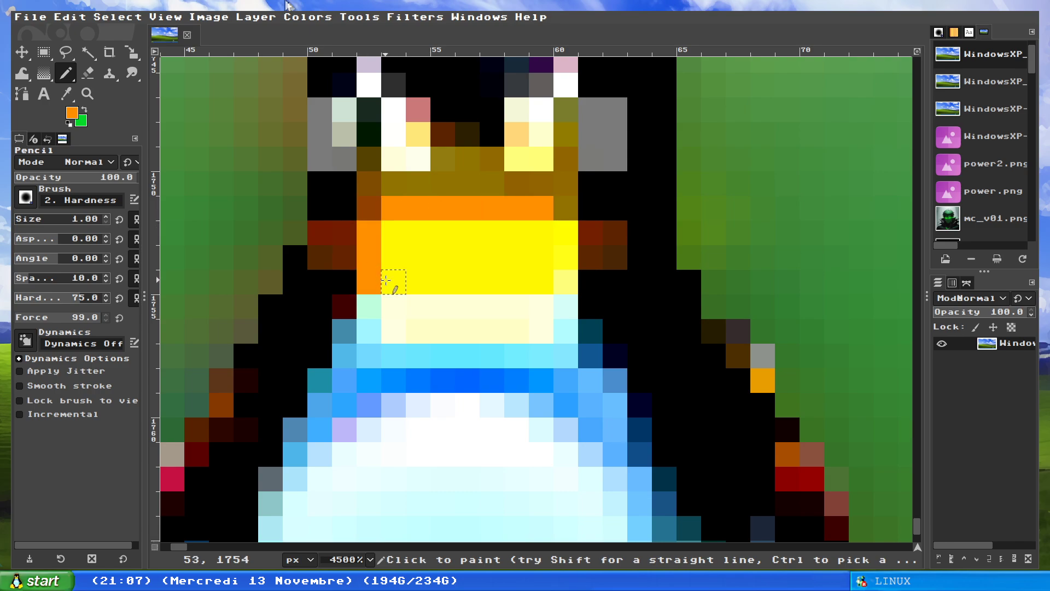
pyautogui.hotkey('ctrl', 'z')
pyautogui.moveTo(366, 240)
pyautogui.mouseDown()
pyautogui.moveTo(377, 264)
pyautogui.moveTo(536, 284)
pyautogui.mouseUp()
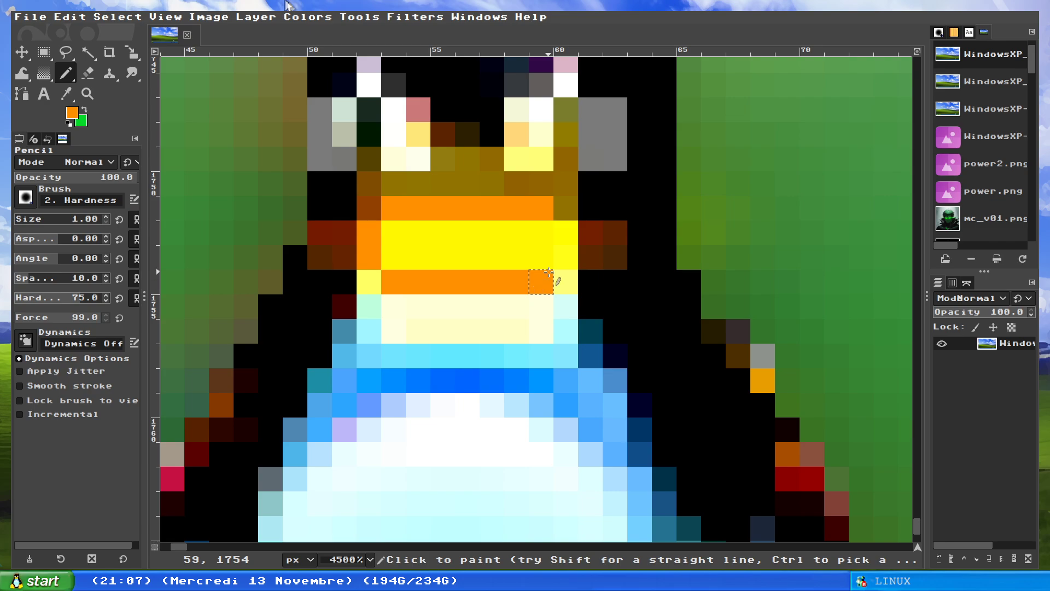
pyautogui.moveTo(564, 230); pyautogui.dragTo(566, 264)
pyautogui.scroll(-2, 566, 272)
pyautogui.scroll(-1, 682, 358)
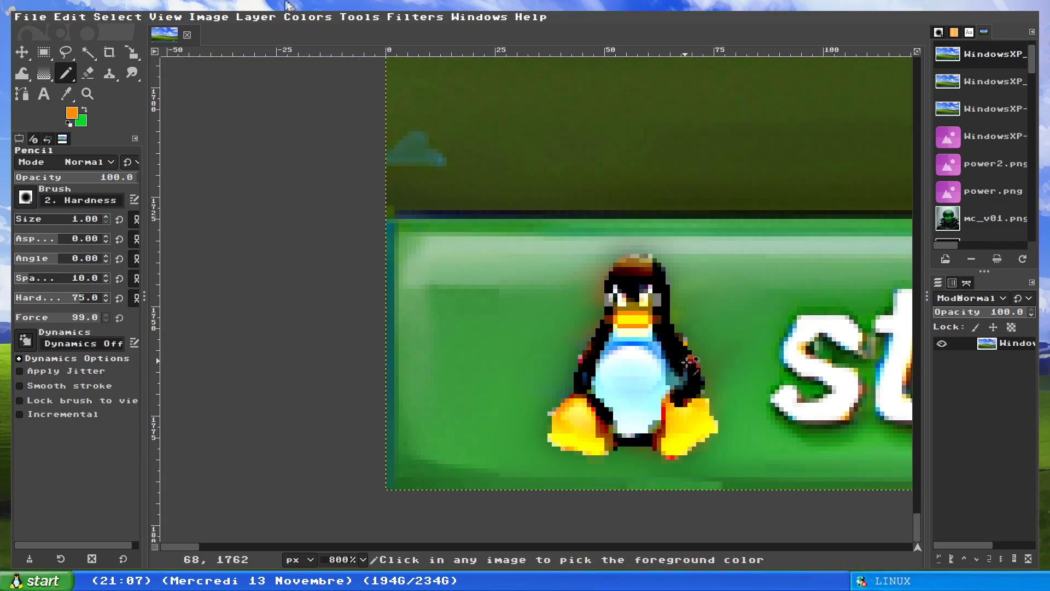
pyautogui.scroll(-2, 690, 361)
pyautogui.scroll(-1, 705, 369)
pyautogui.scroll(-1, 734, 384)
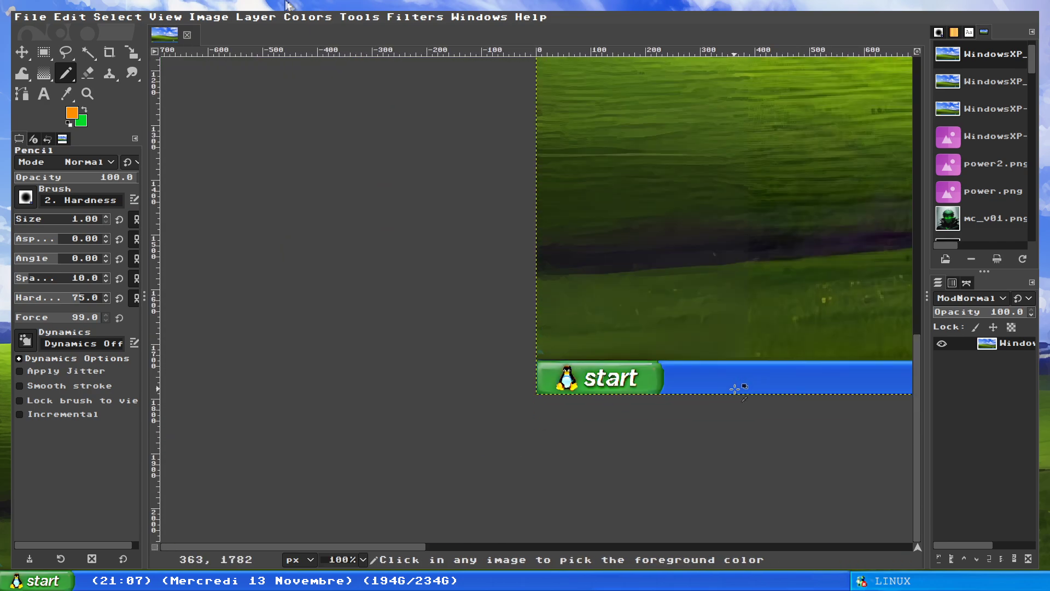
pyautogui.scroll(-2, 805, 379)
pyautogui.scroll(2, 779, 370)
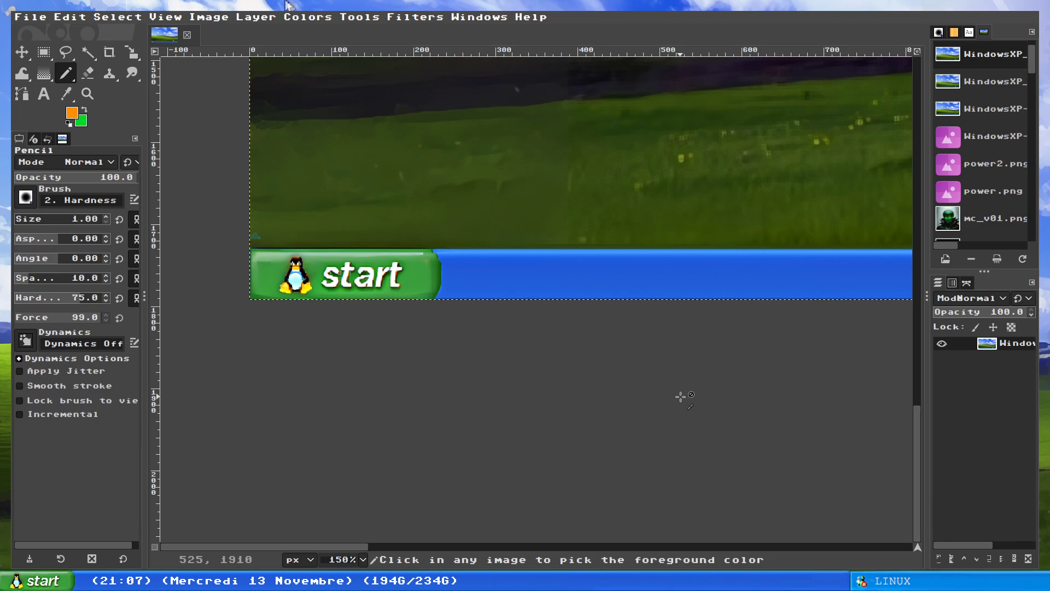
pyautogui.scroll(-2, 690, 394)
pyautogui.scroll(2, 607, 384)
pyautogui.scroll(3, 591, 353)
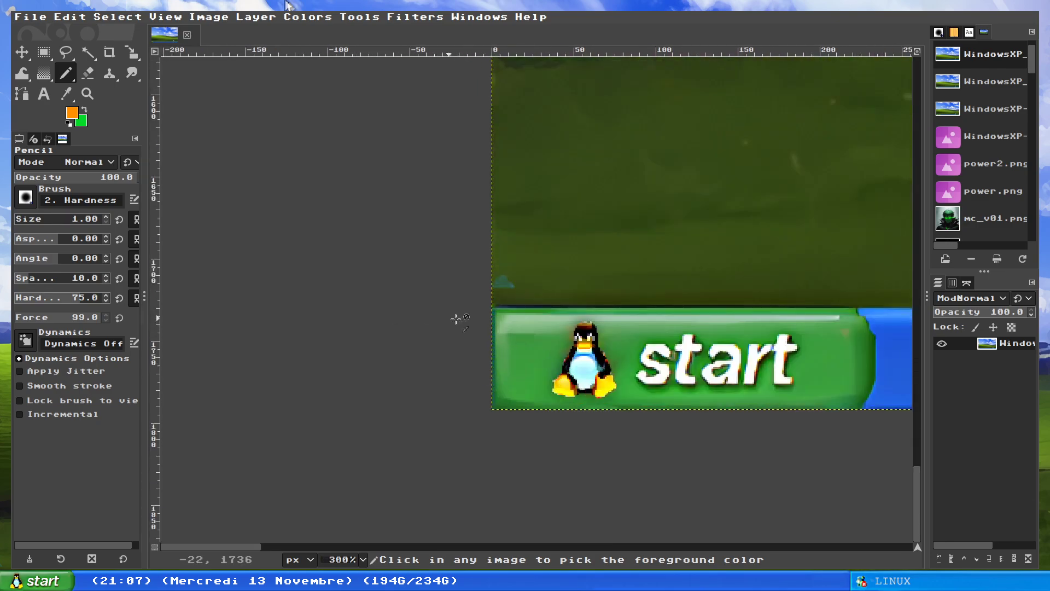
pyautogui.scroll(2, 460, 320)
pyautogui.scroll(2, 548, 279)
pyautogui.scroll(1, 548, 279)
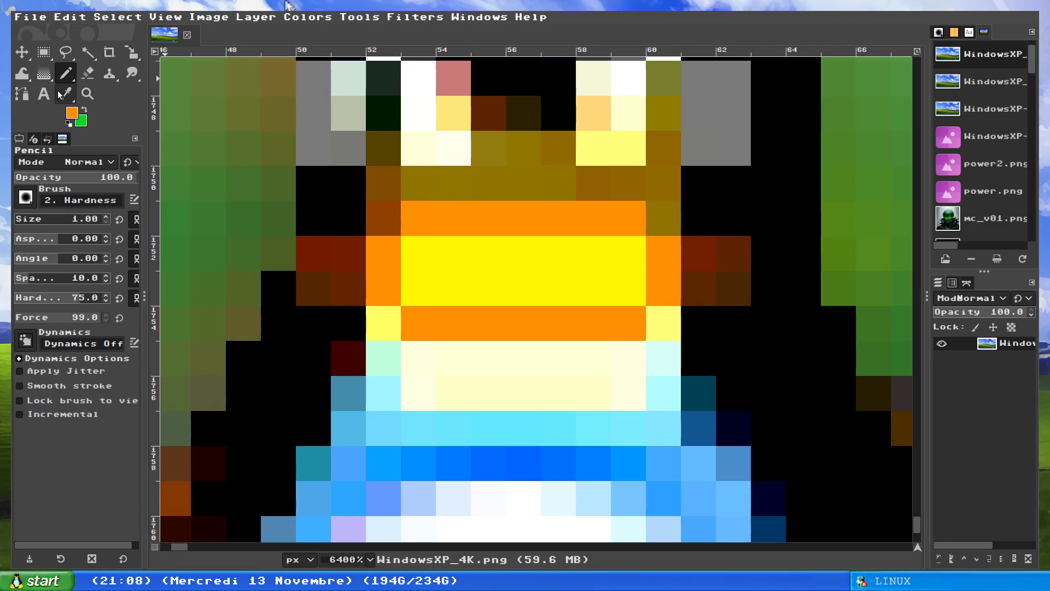
# Resample the beak's yellow and a pale penguin colour, then soften the beak's lower orange row
pyautogui.press('o')
pyautogui.click(450, 270)
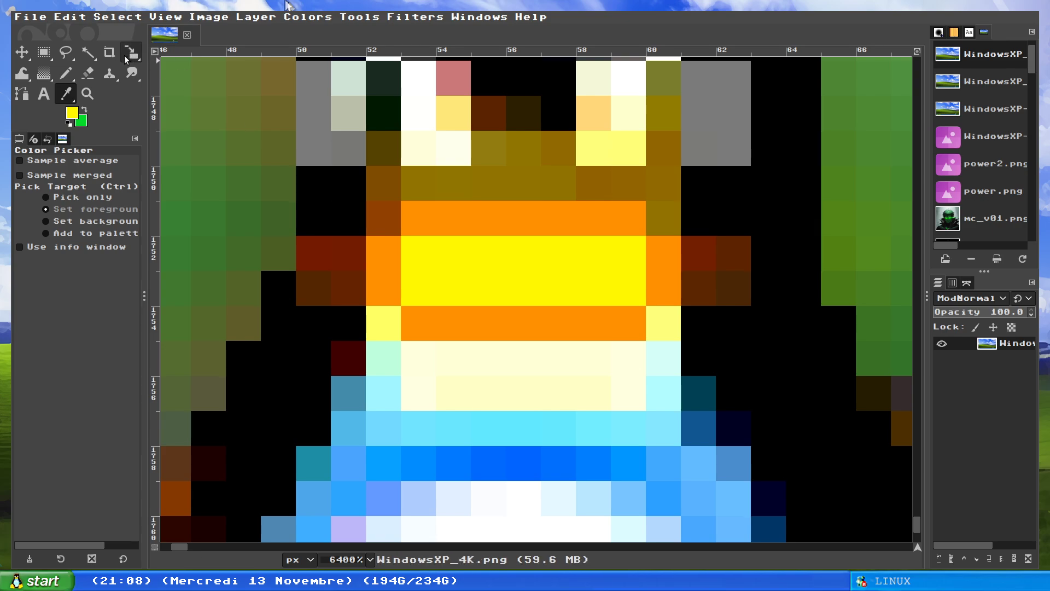
pyautogui.click(444, 328)
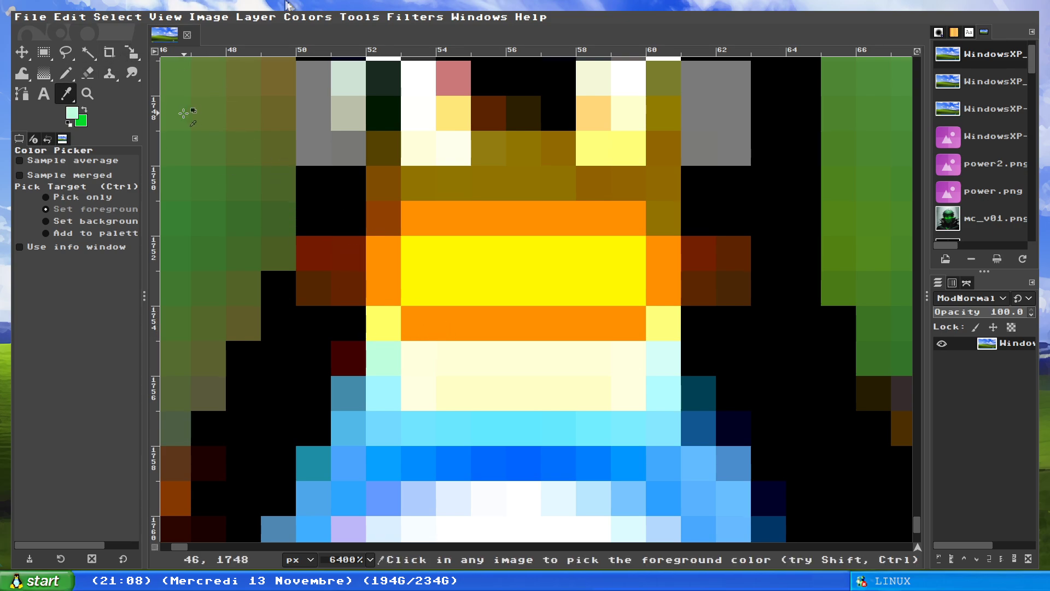
pyautogui.press('n')
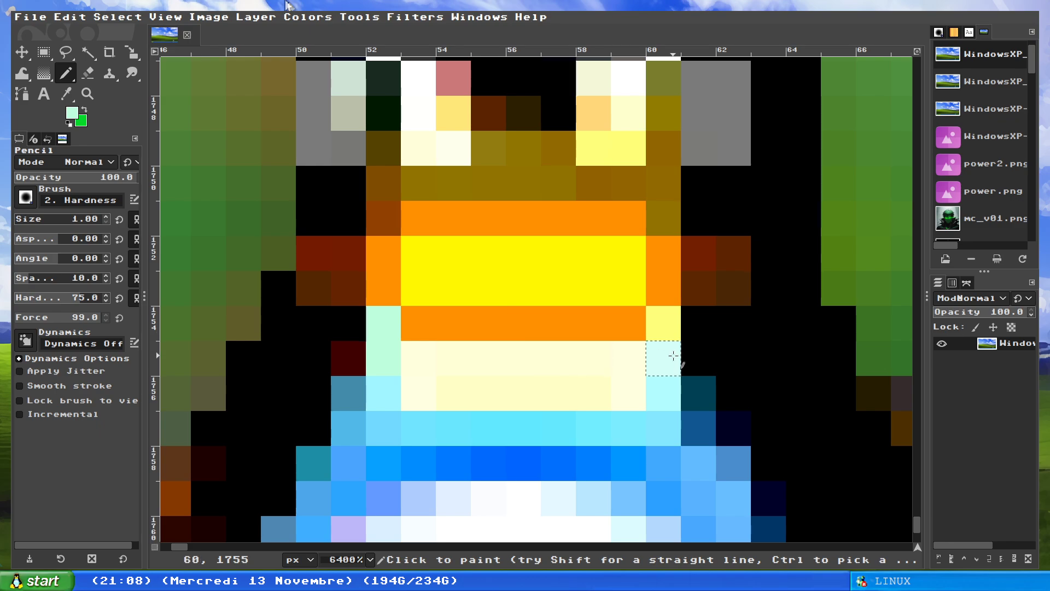
pyautogui.scroll(-3, 668, 353)
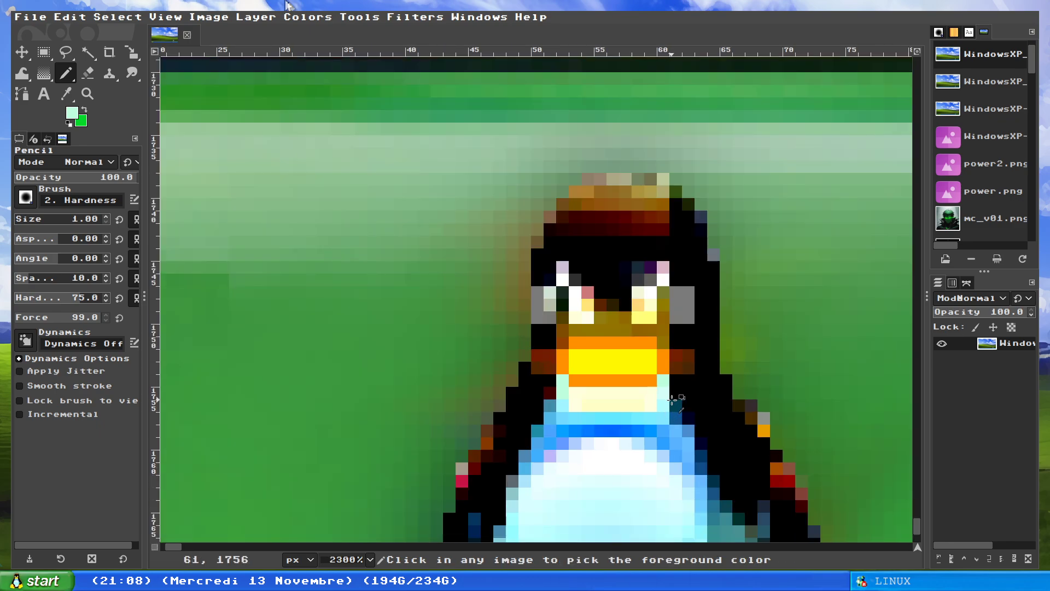
pyautogui.scroll(2, 599, 335)
pyautogui.scroll(1, 600, 335)
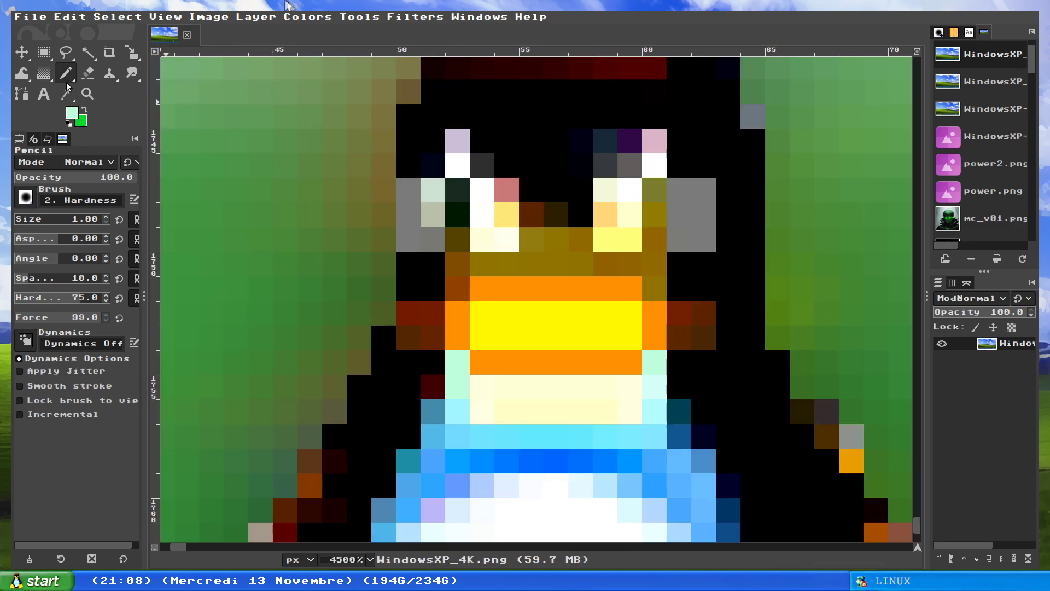
pyautogui.press('o')
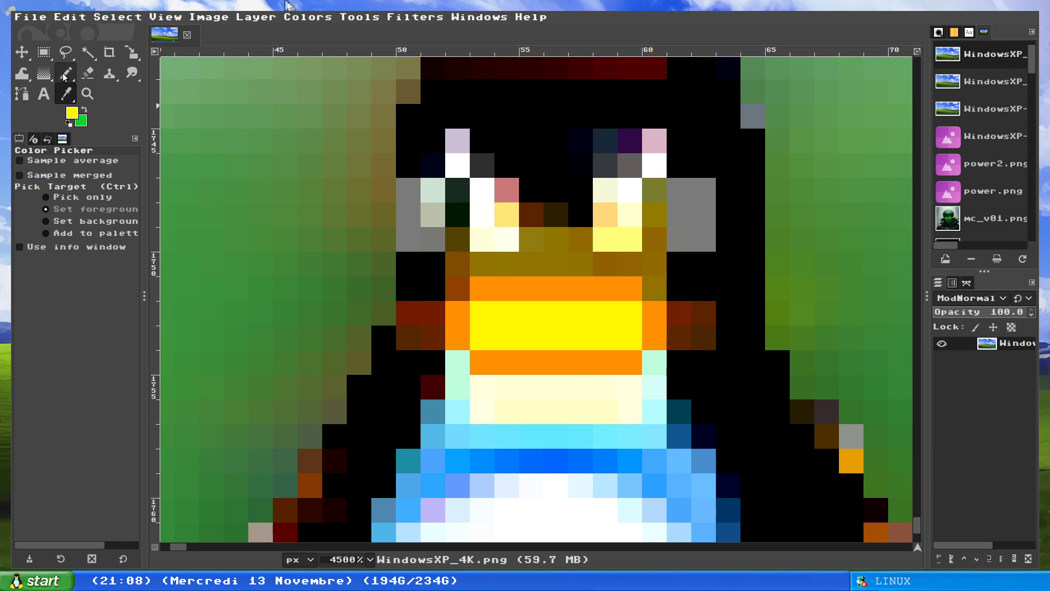
pyautogui.press('n')
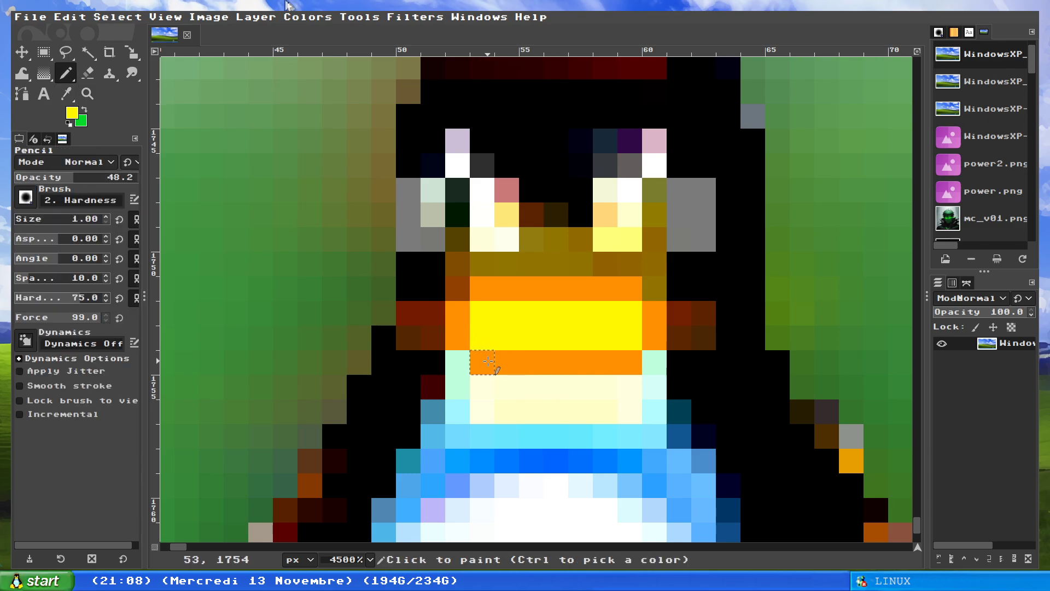
pyautogui.moveTo(485, 366); pyautogui.dragTo(627, 365)
pyautogui.scroll(-3, 627, 365)
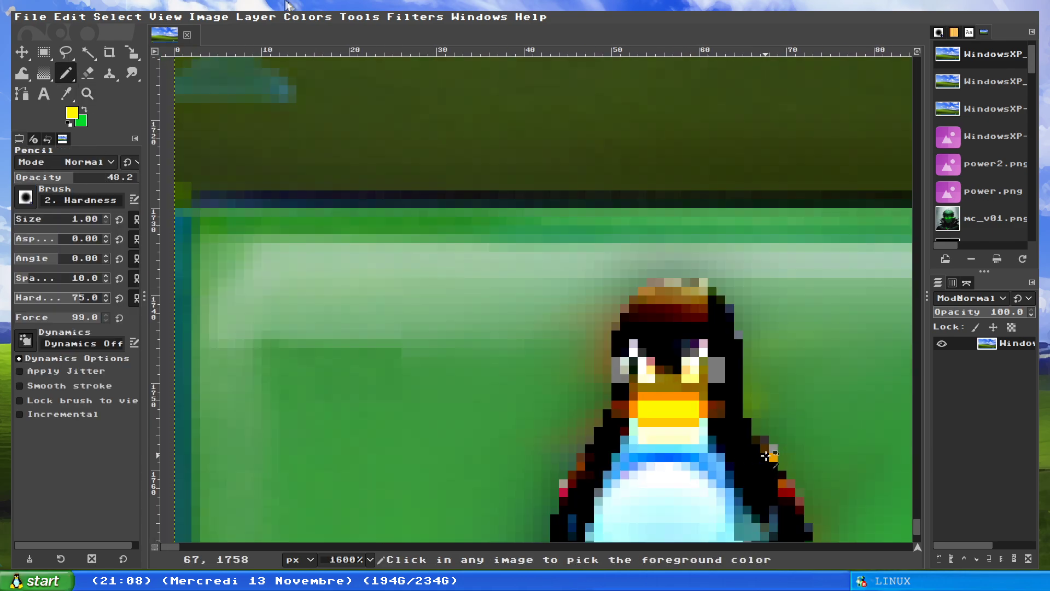
pyautogui.scroll(-3, 770, 453)
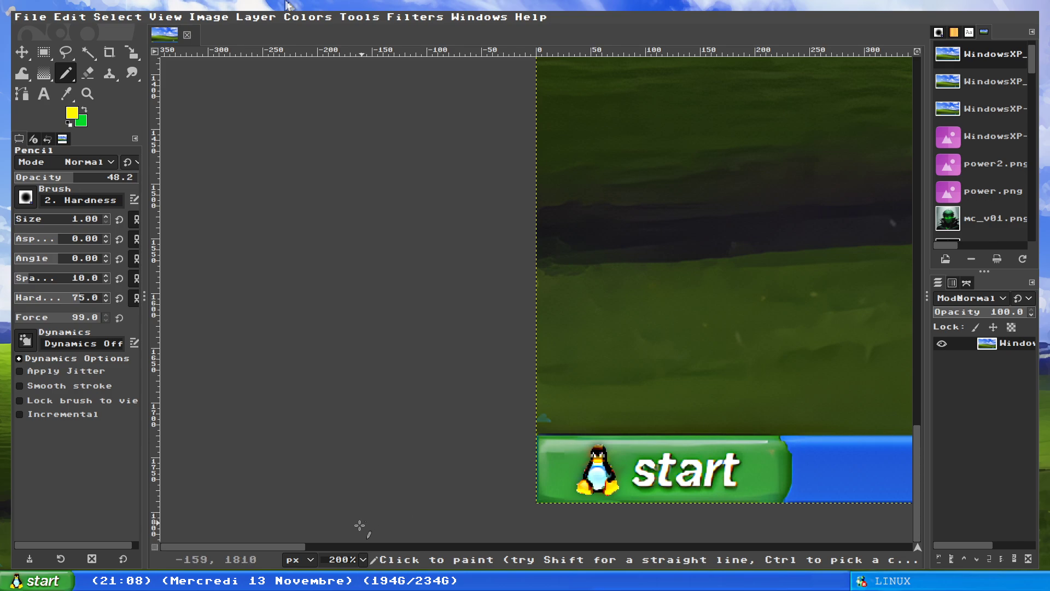
pyautogui.scroll(-2, 360, 525)
pyautogui.scroll(-2, 360, 526)
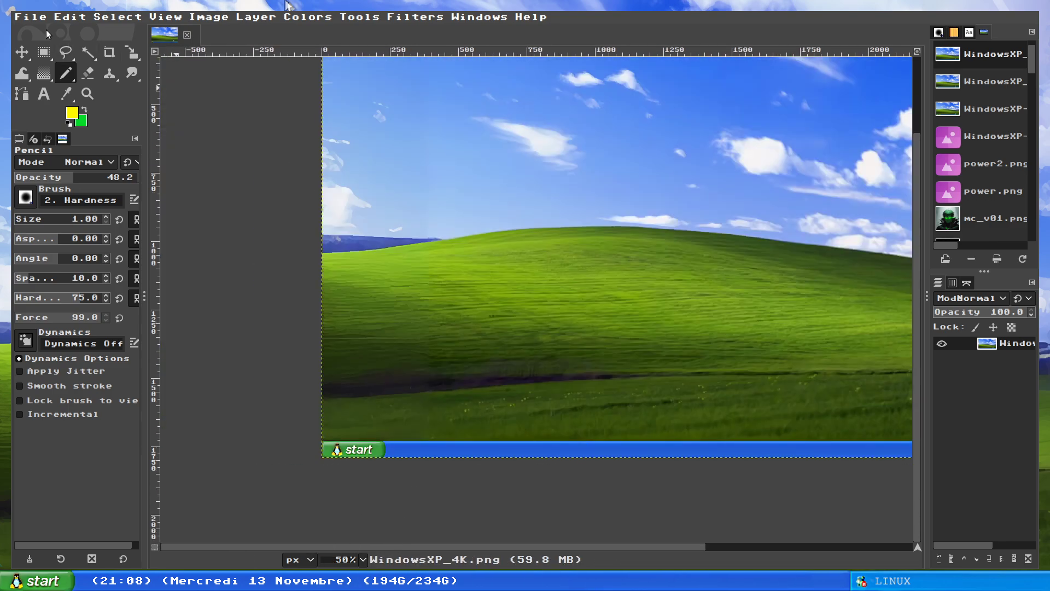
# Overwrite WindowsXP_4K.png with the penguin edits and bring up the File menu again
pyautogui.click(30, 17)
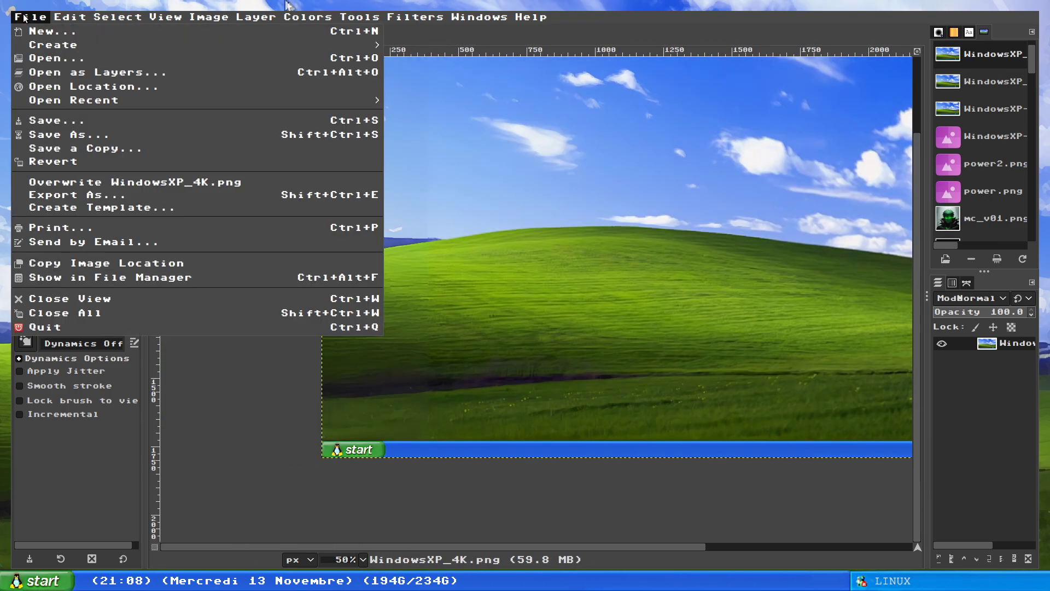
pyautogui.click(135, 183)
pyautogui.hscroll(5, 761, 494)
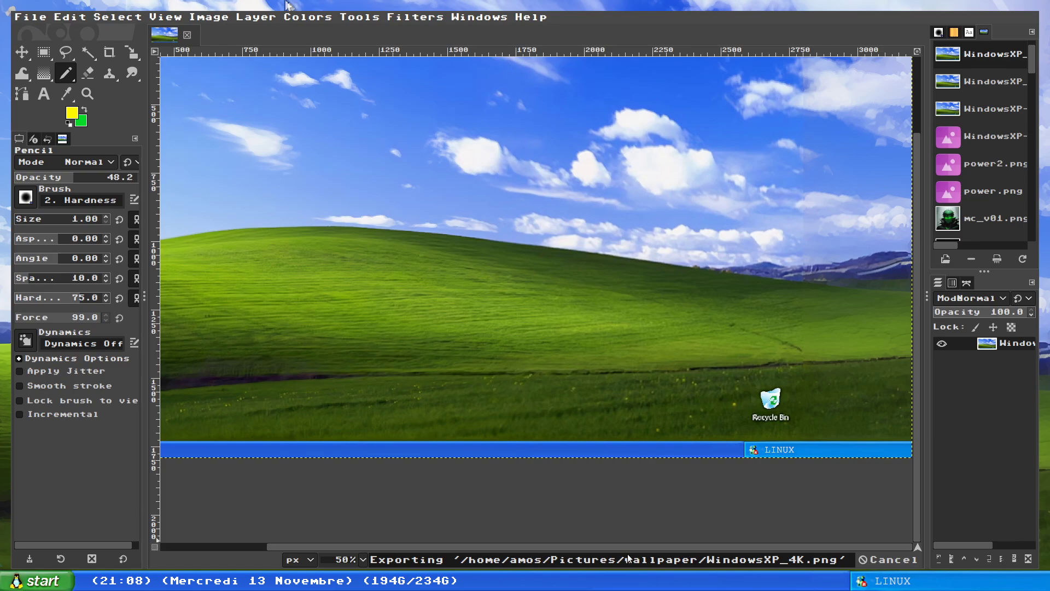
pyautogui.scroll(2, 762, 493)
pyautogui.scroll(1, 762, 494)
pyautogui.scroll(-1, 762, 493)
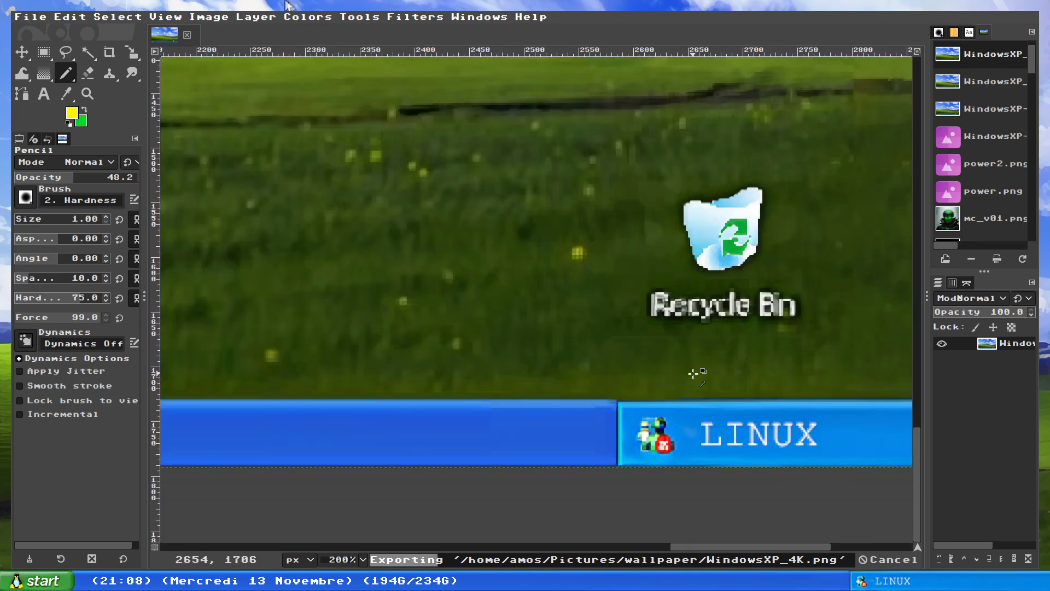
pyautogui.scroll(-2, 698, 374)
pyautogui.scroll(-1, 510, 244)
pyautogui.click(29, 16)
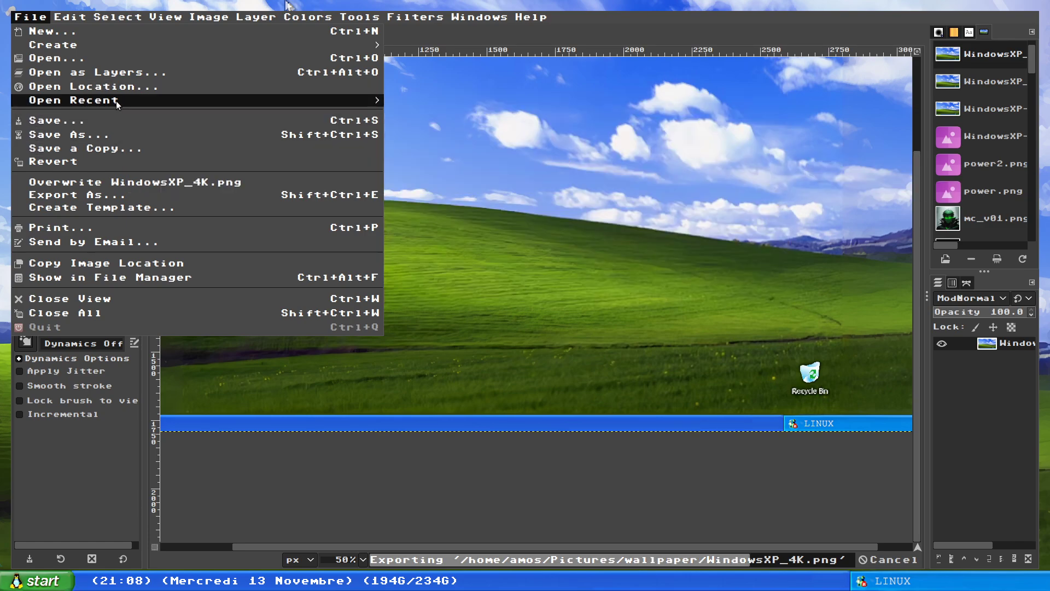
# Open WindowsXP-RTM-Desktop.png from the Recently Used list in the Open dialog
pyautogui.click(56, 58)
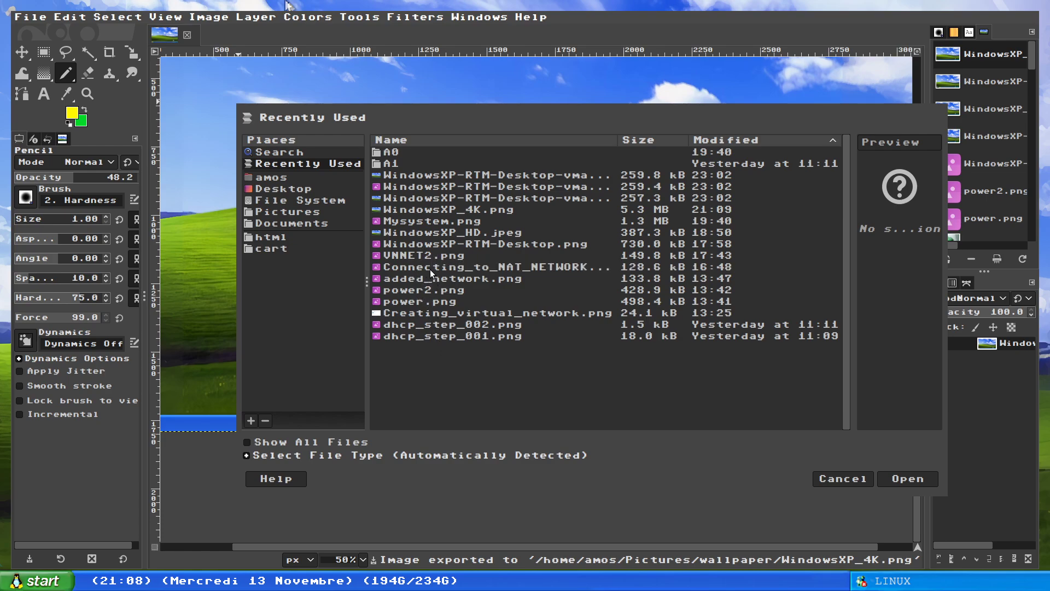
pyautogui.click(497, 243)
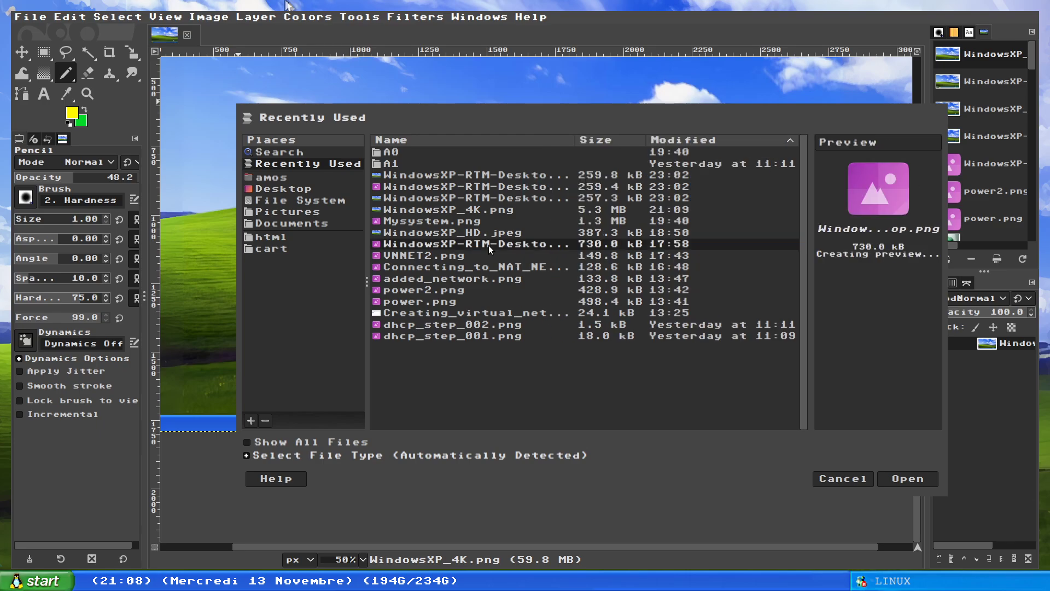
pyautogui.click(898, 477)
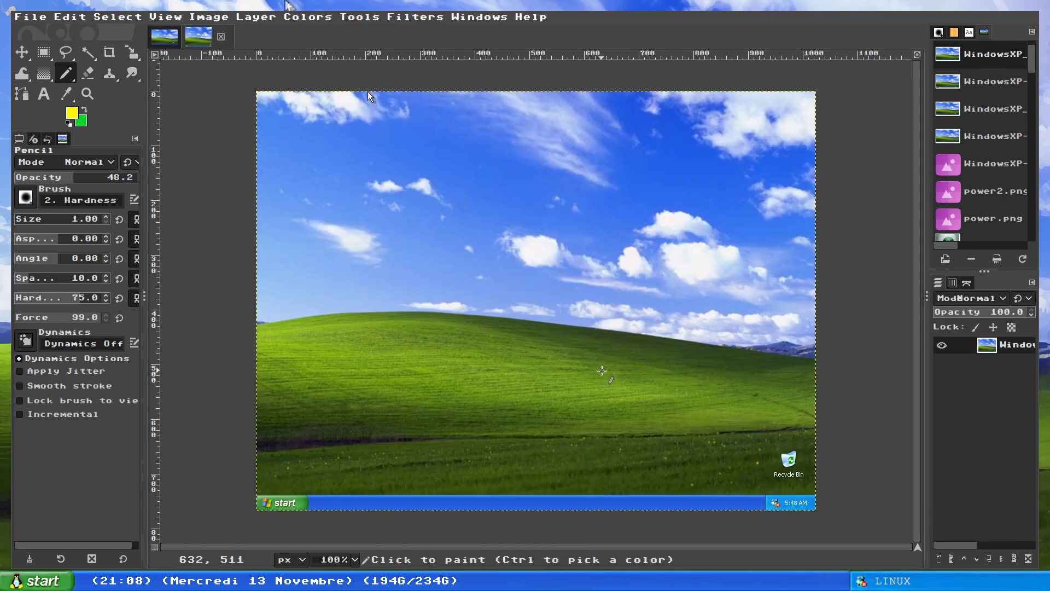
# Copy the XP desktop screenshot and paste it into the 4K wallpaper image
pyautogui.hotkey('ctrl', 'c')
pyautogui.click(164, 36)
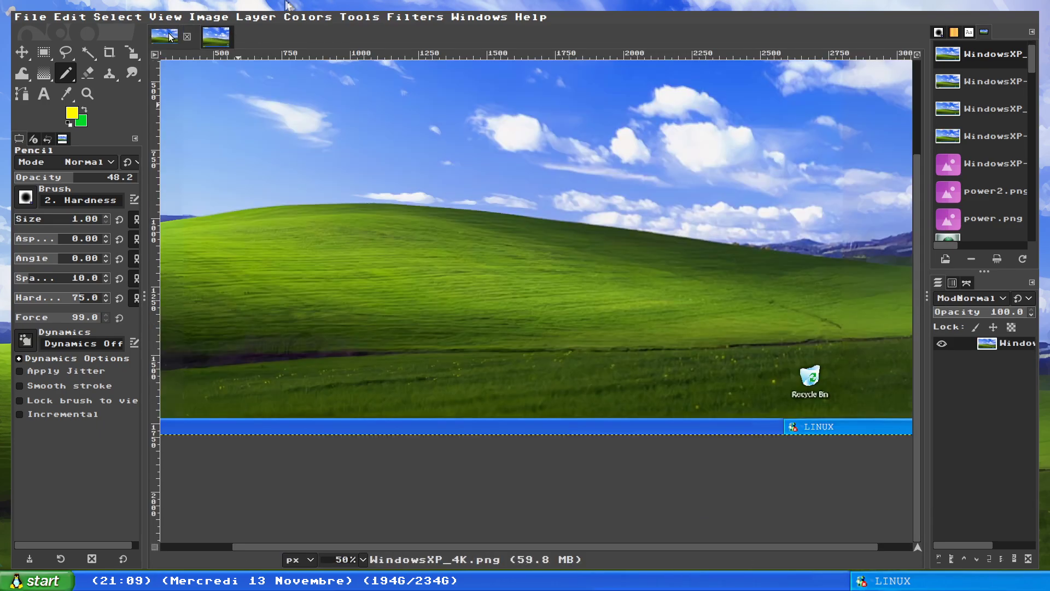
pyautogui.hotkey('ctrl', 'v')
pyautogui.scroll(-3, 447, 263)
pyautogui.scroll(2, 447, 262)
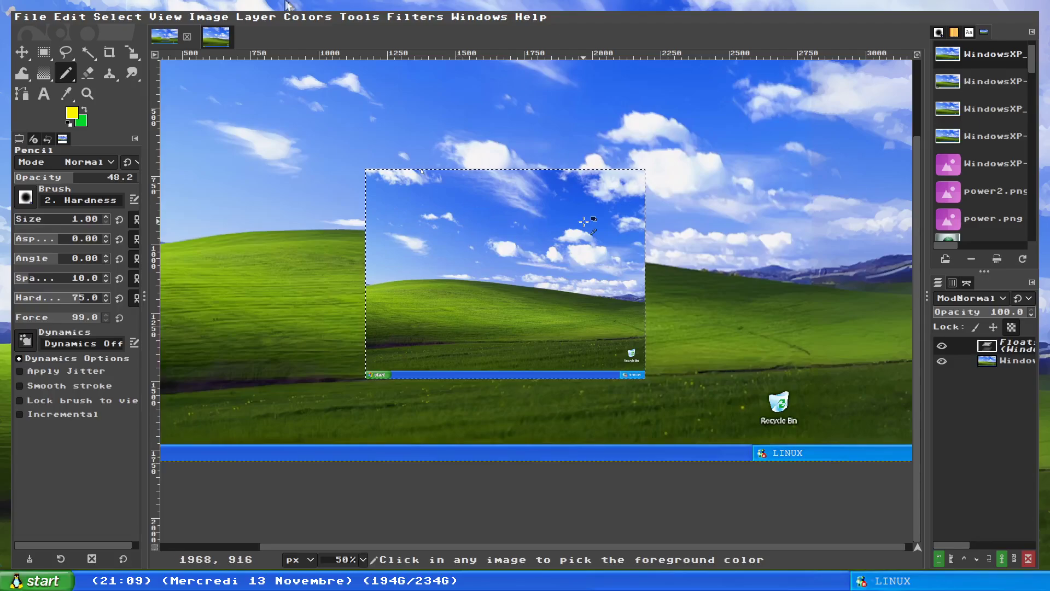
pyautogui.scroll(3, 459, 240)
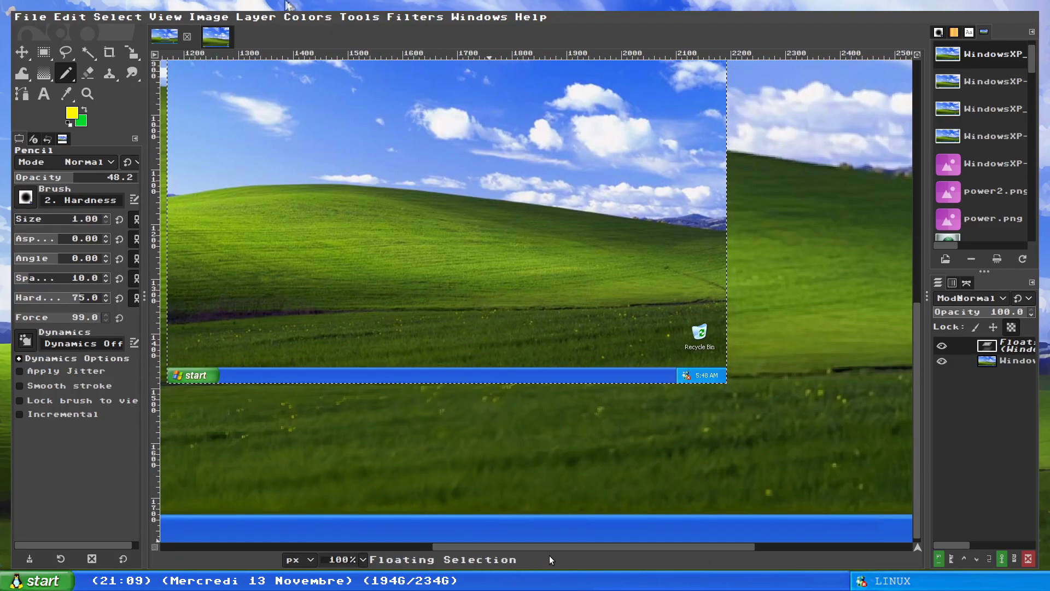
pyautogui.moveTo(550, 547); pyautogui.dragTo(510, 547)
pyautogui.scroll(1, 523, 299)
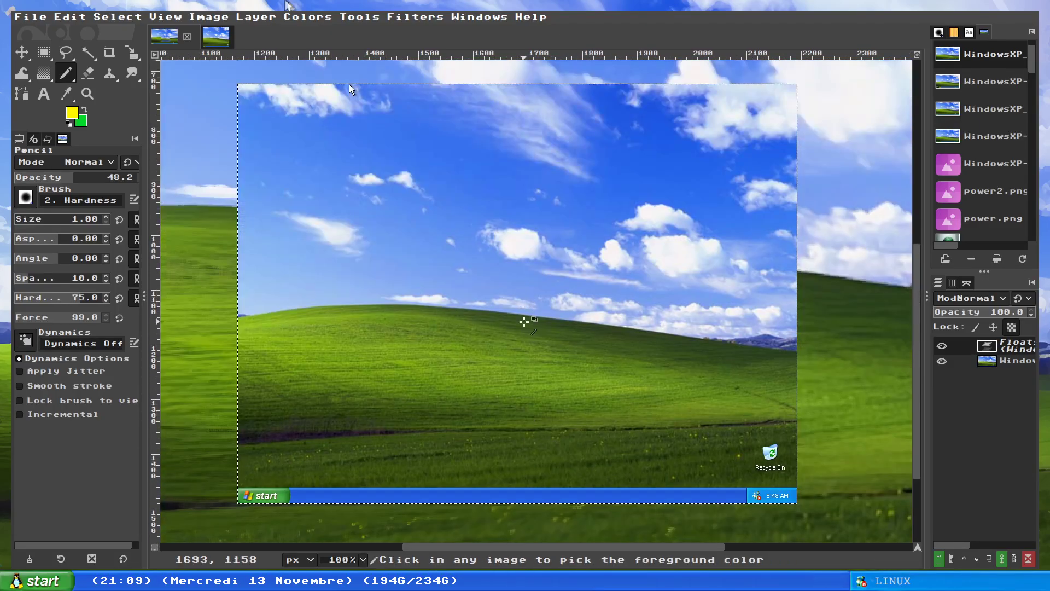
pyautogui.scroll(1, 526, 321)
pyautogui.scroll(-2, 526, 320)
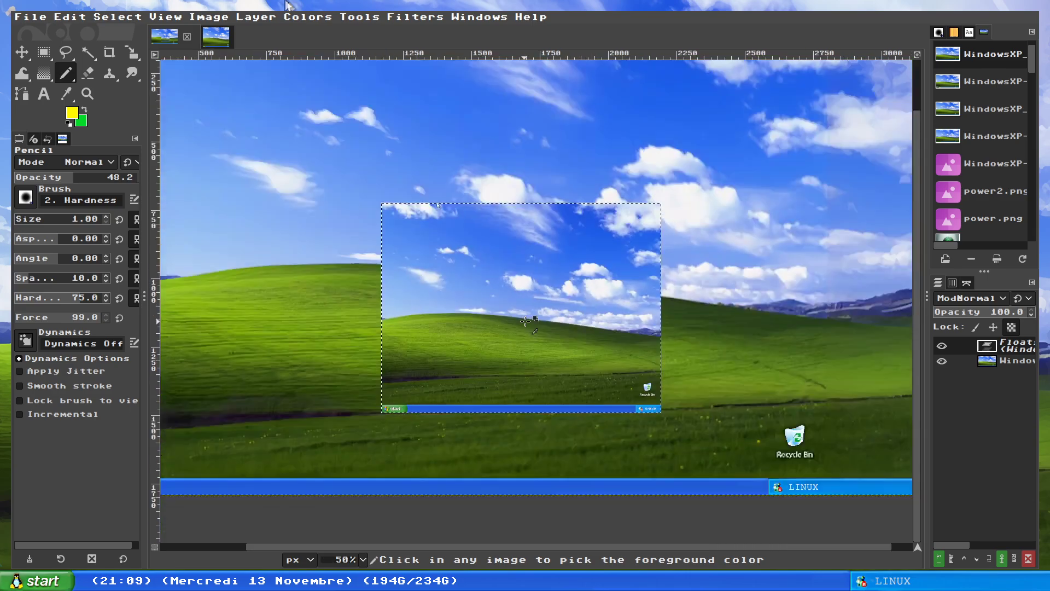
pyautogui.scroll(-2, 525, 320)
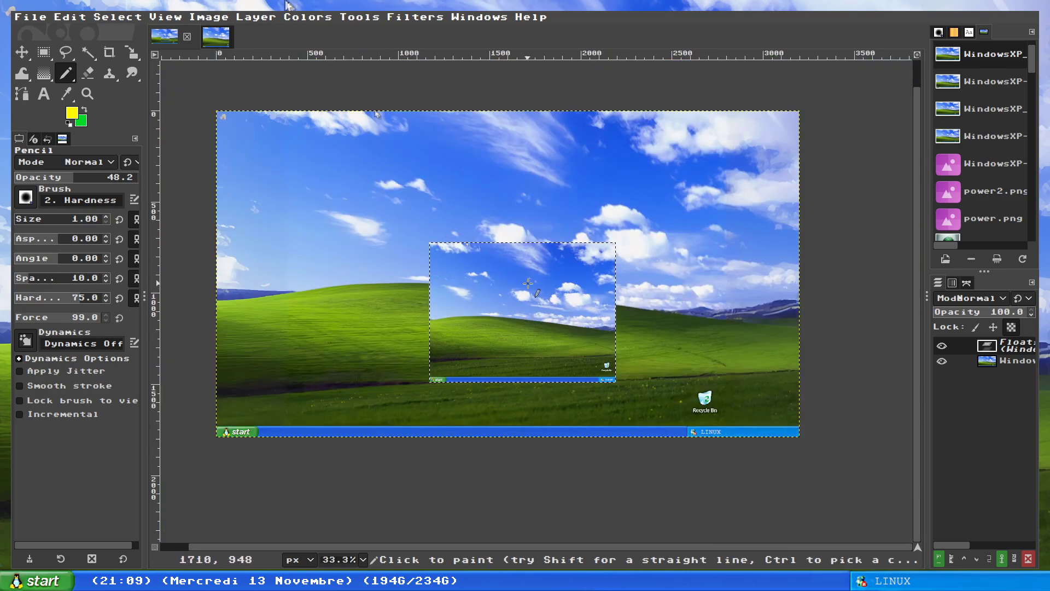
pyautogui.scroll(5, 528, 284)
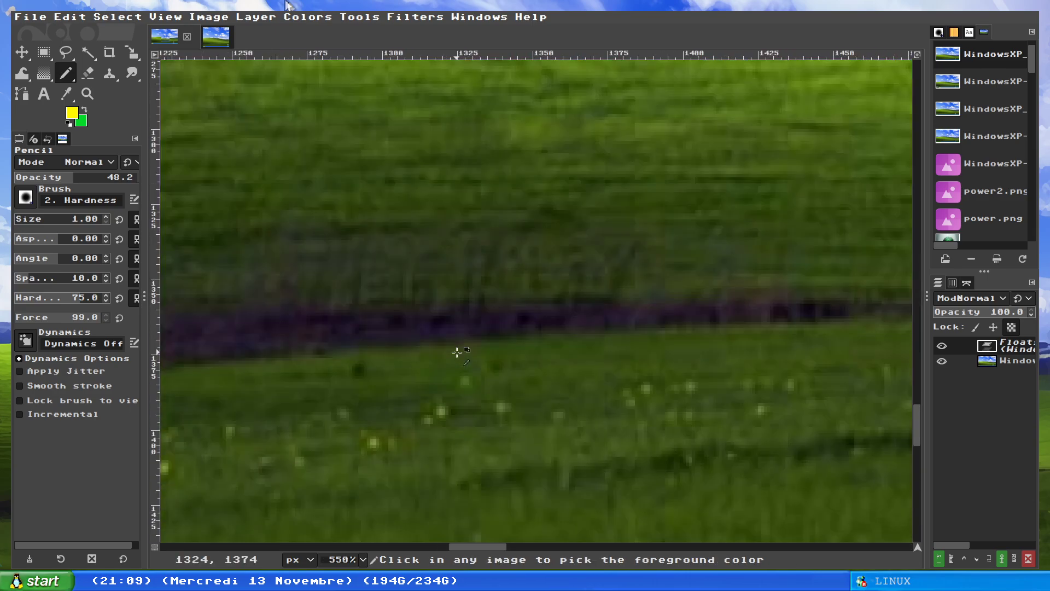
pyautogui.scroll(-1, 456, 354)
pyautogui.scroll(-1, 312, 313)
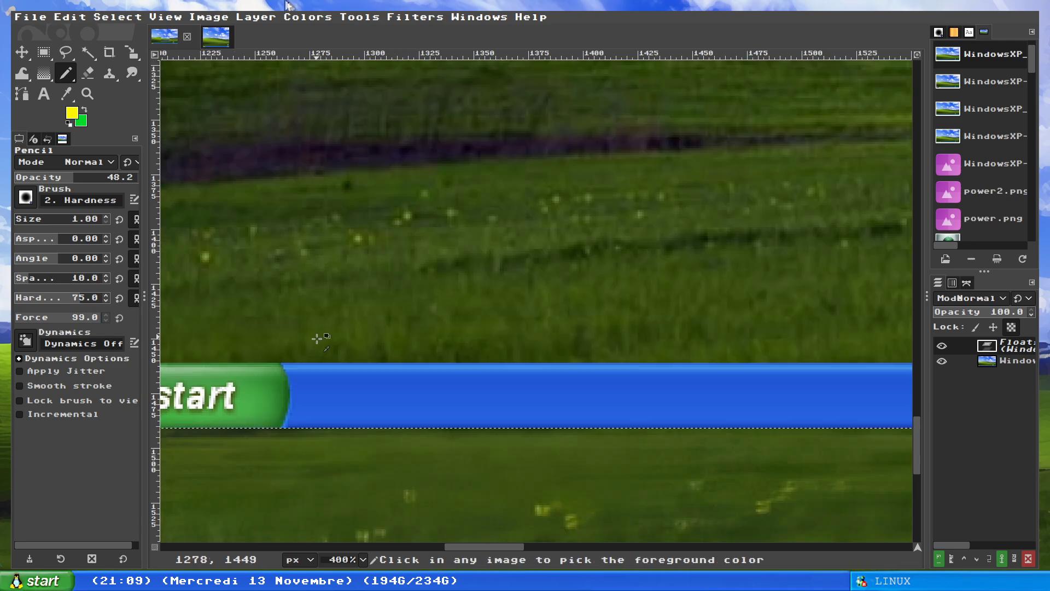
pyautogui.scroll(1, 234, 411)
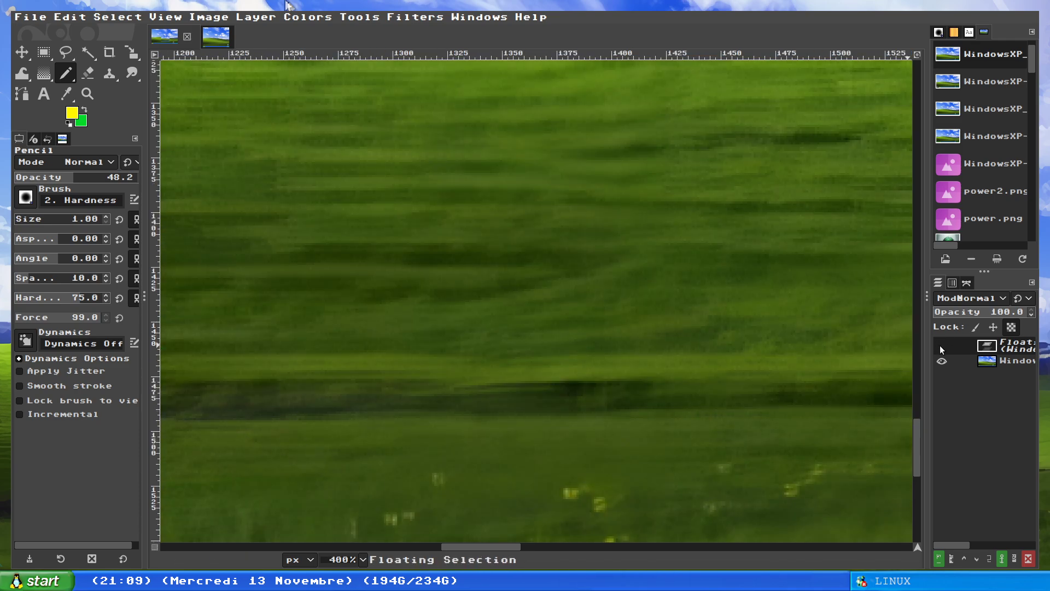
pyautogui.scroll(-3, 436, 398)
# Move the pasted screenshot layer onto the wallpaper's taskbar at bottom-left, viewing at actual size
pyautogui.press('1')
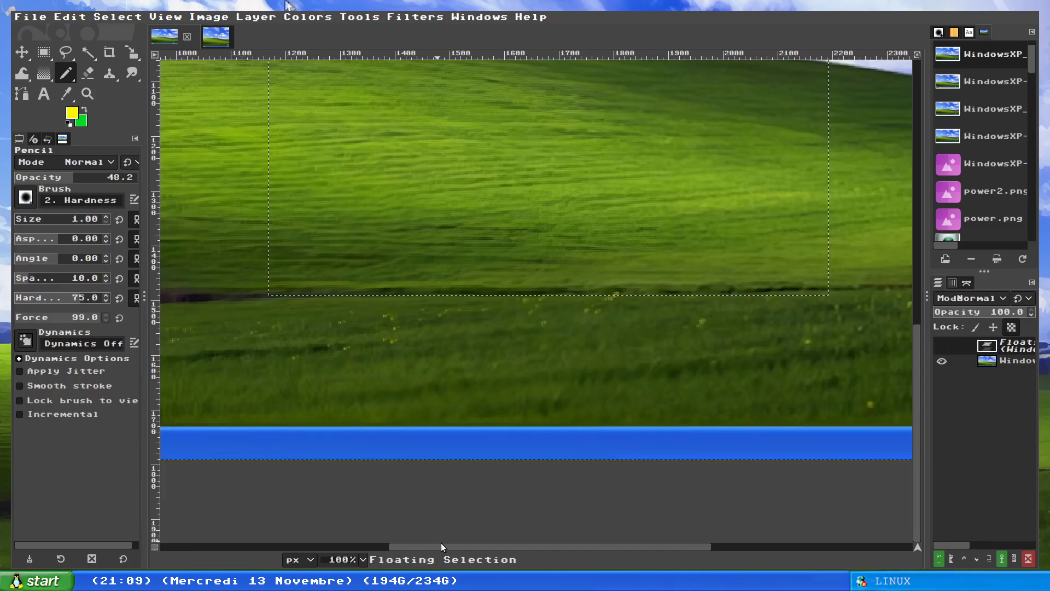
pyautogui.moveTo(443, 546); pyautogui.dragTo(214, 547)
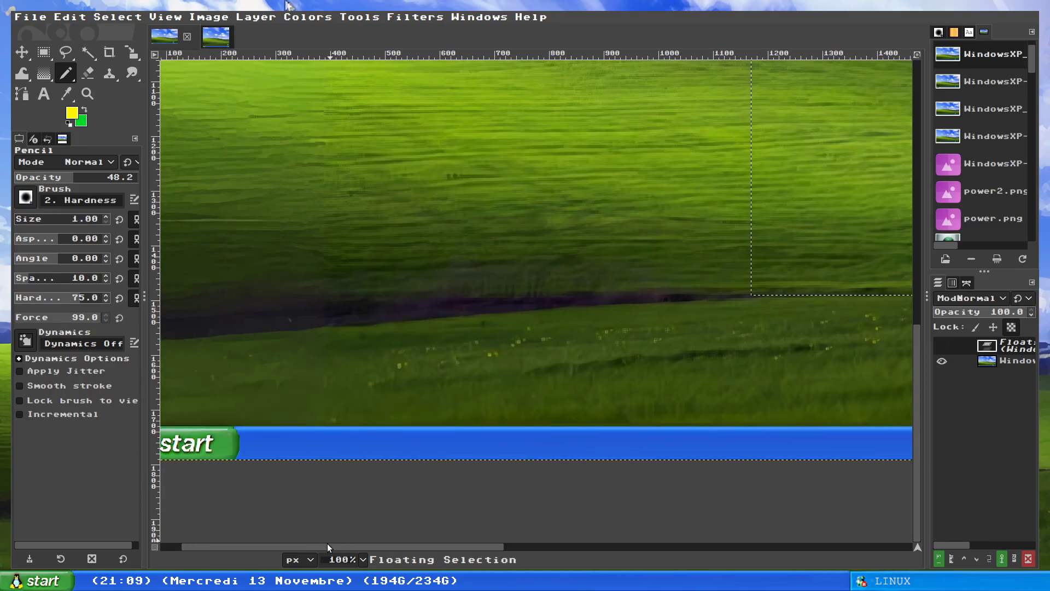
pyautogui.click(941, 346)
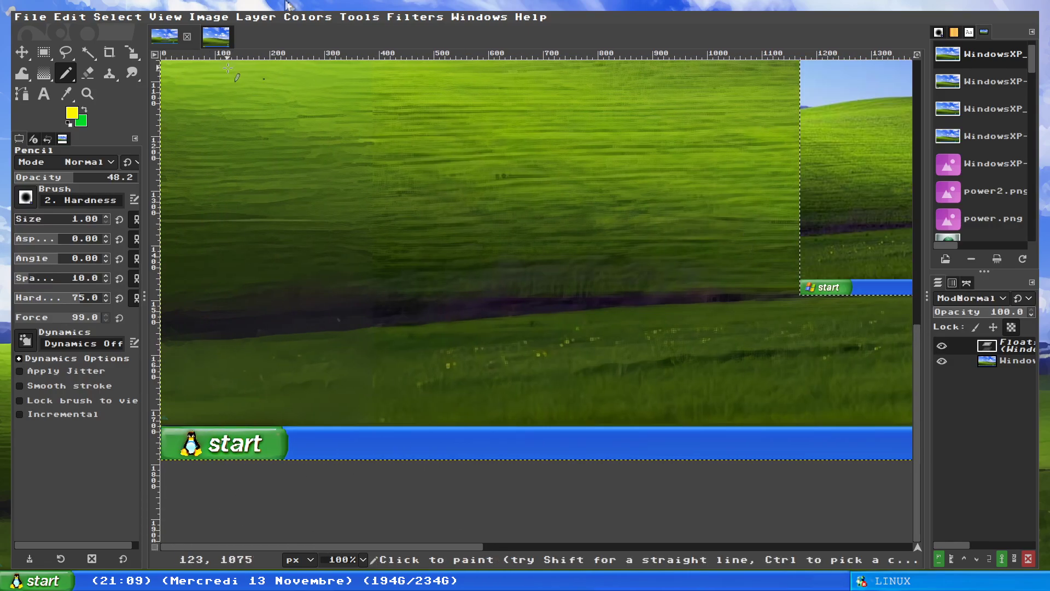
pyautogui.click(23, 52)
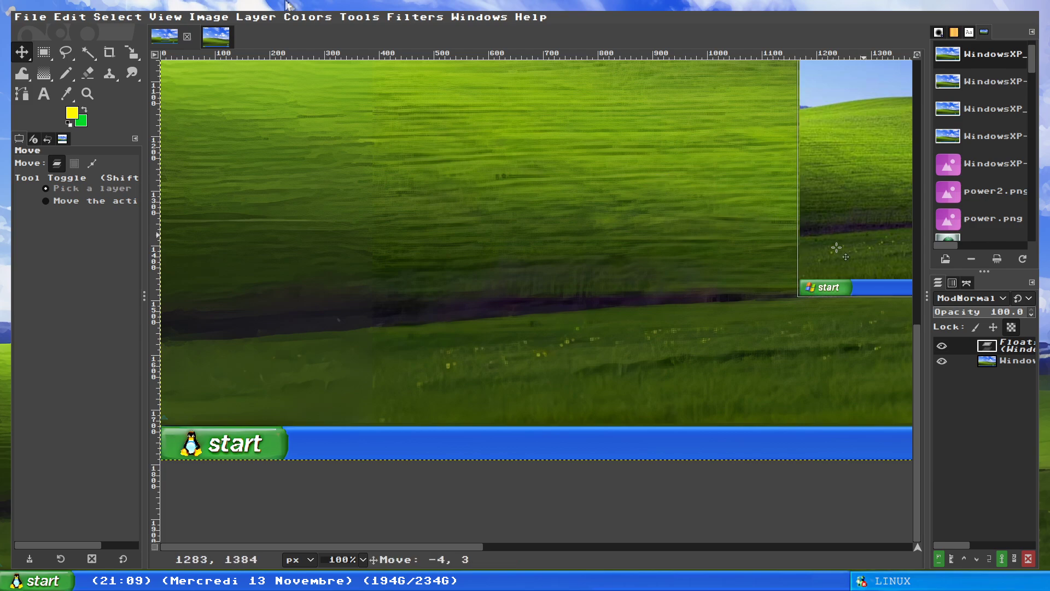
pyautogui.moveTo(854, 206)
pyautogui.mouseDown()
pyautogui.moveTo(275, 425)
pyautogui.moveTo(203, 418)
pyautogui.mouseUp()
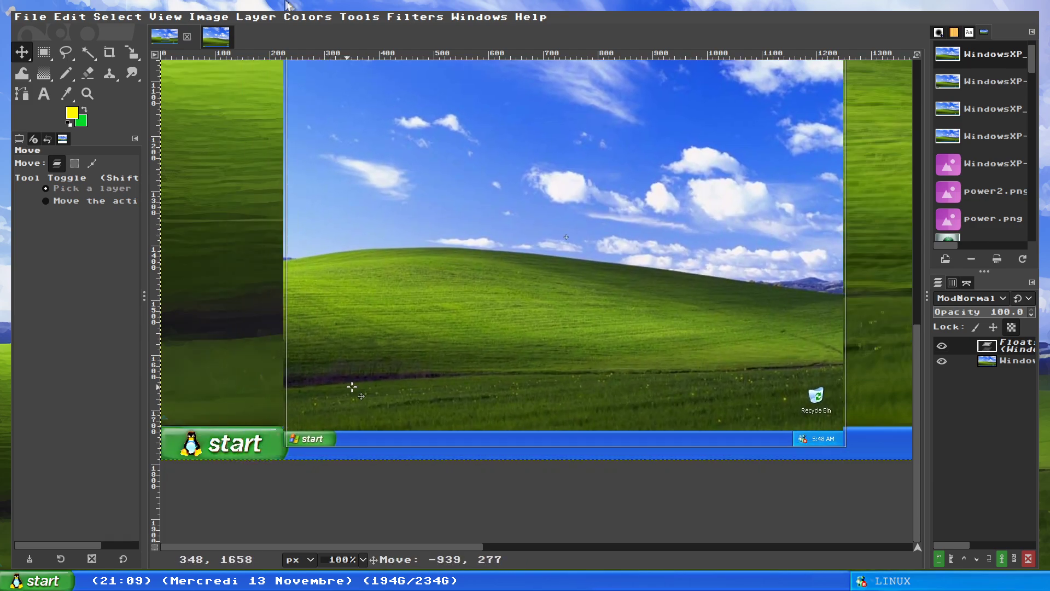
pyautogui.scroll(5, 308, 440)
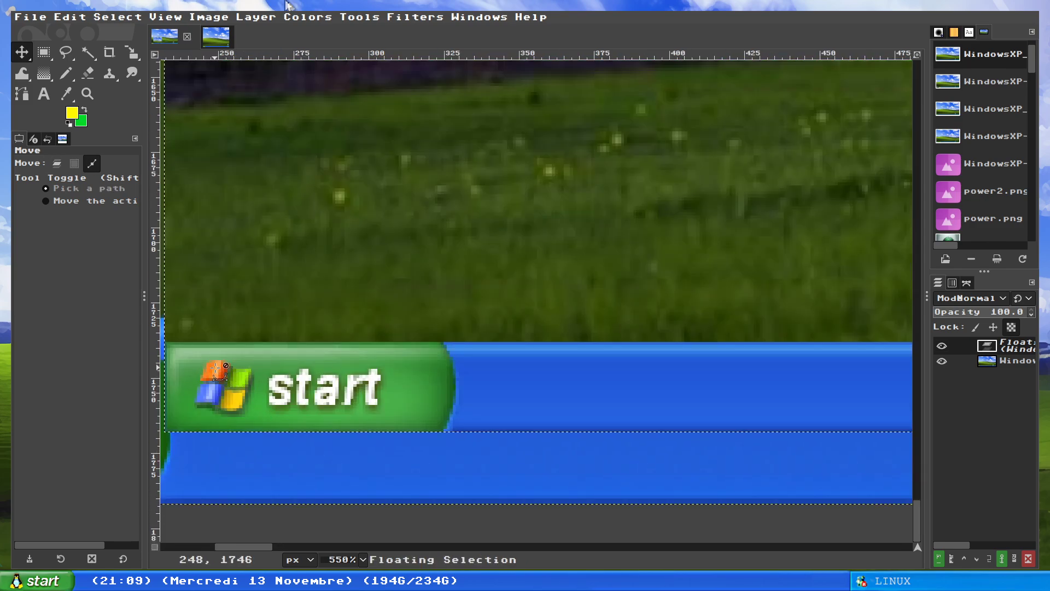
pyautogui.scroll(-3, 212, 397)
pyautogui.scroll(-2, 205, 443)
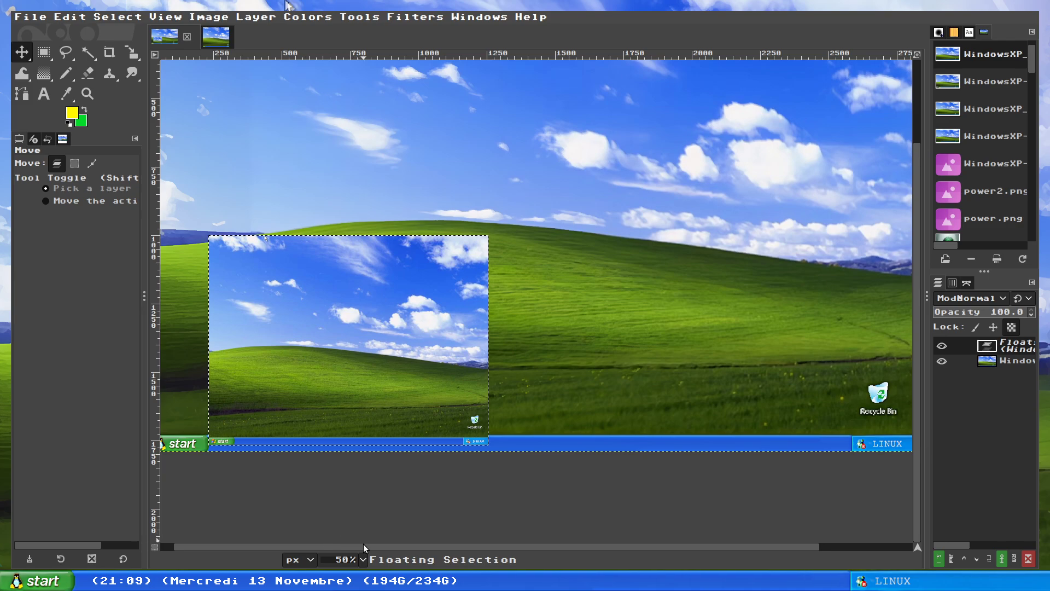
pyautogui.scroll(4, 197, 443)
pyautogui.scroll(3, 246, 427)
pyautogui.scroll(1, 296, 410)
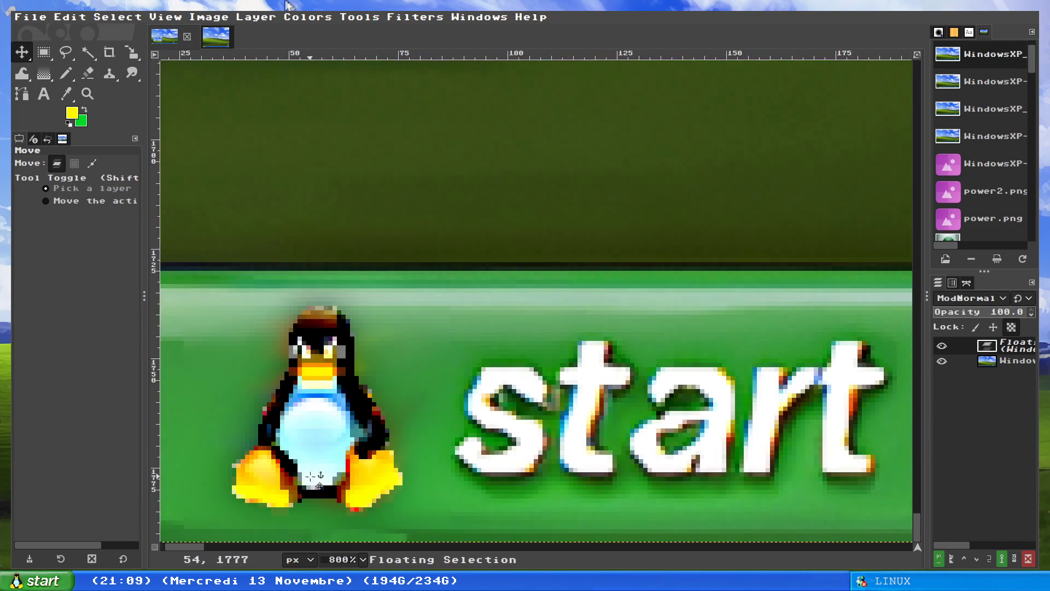
pyautogui.scroll(2, 300, 403)
pyautogui.scroll(2, 279, 344)
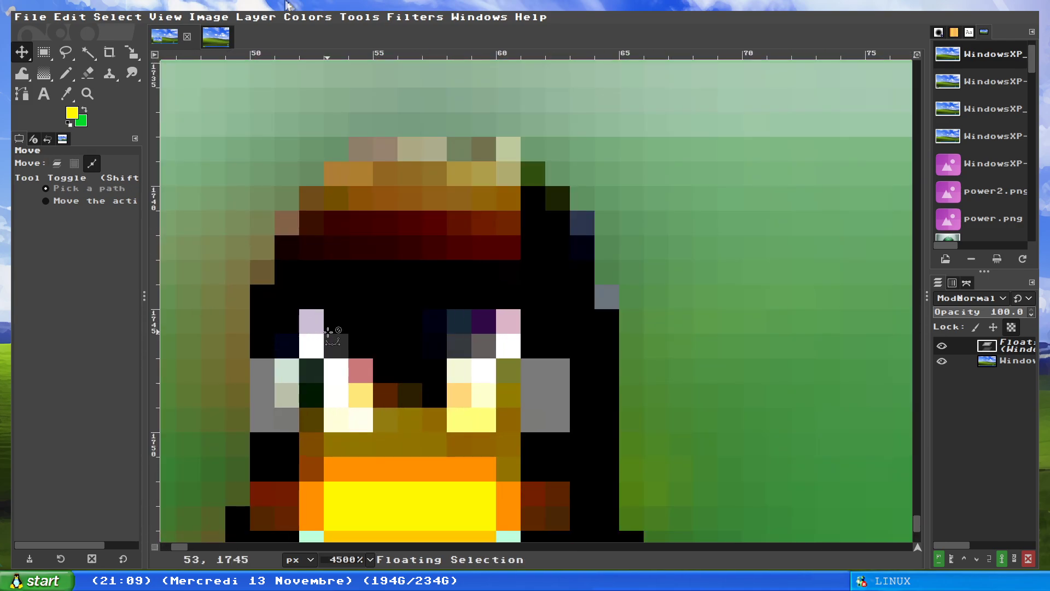
pyautogui.scroll(1, 271, 335)
pyautogui.scroll(-3, 272, 335)
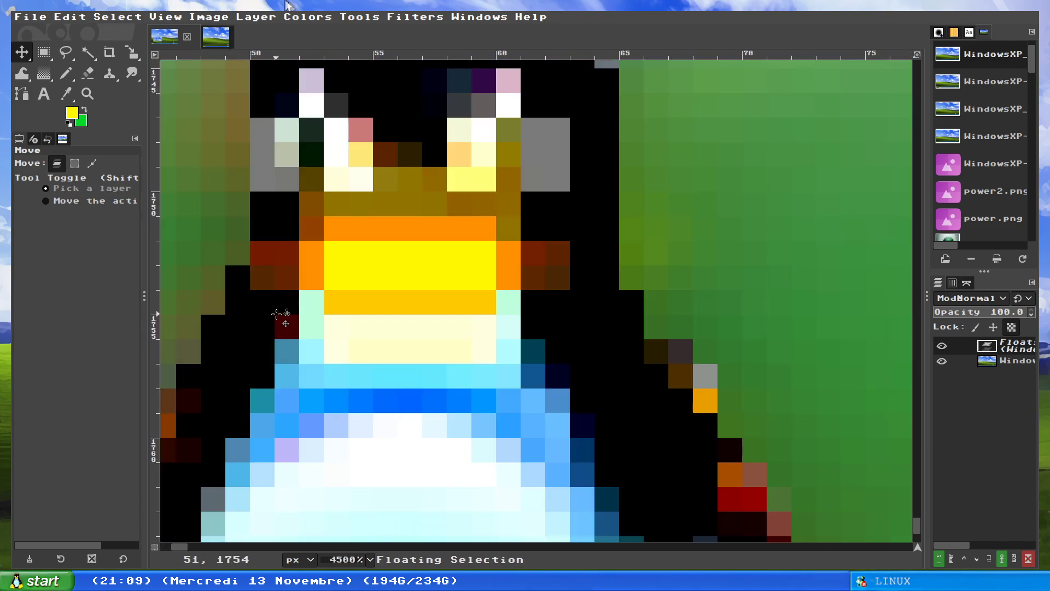
# Paint a pixel on the penguin's left eye and merge the floating screenshot into the wallpaper
pyautogui.click(67, 93)
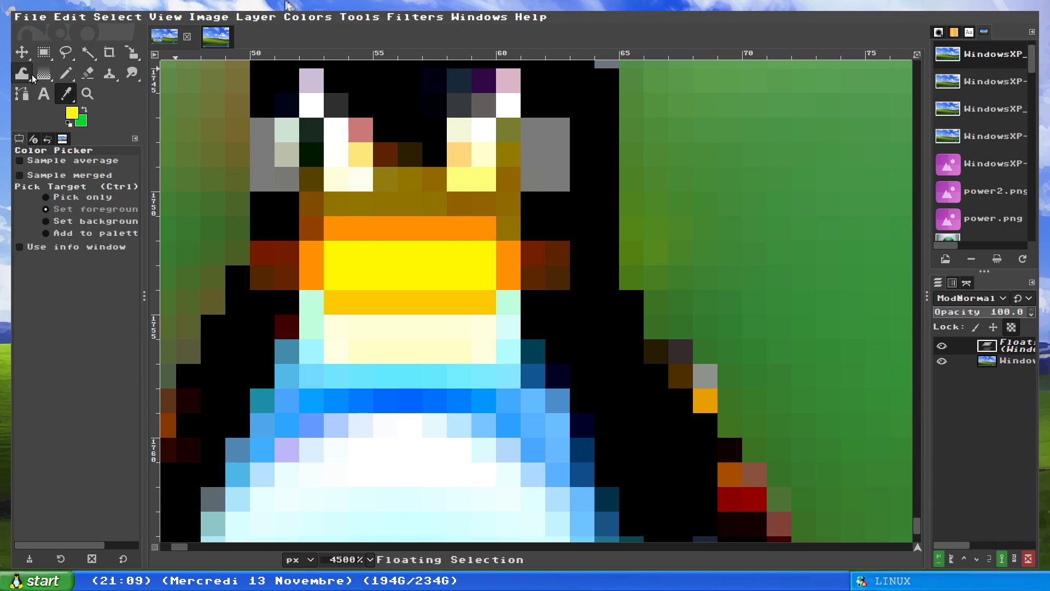
pyautogui.press('n')
pyautogui.click(292, 154)
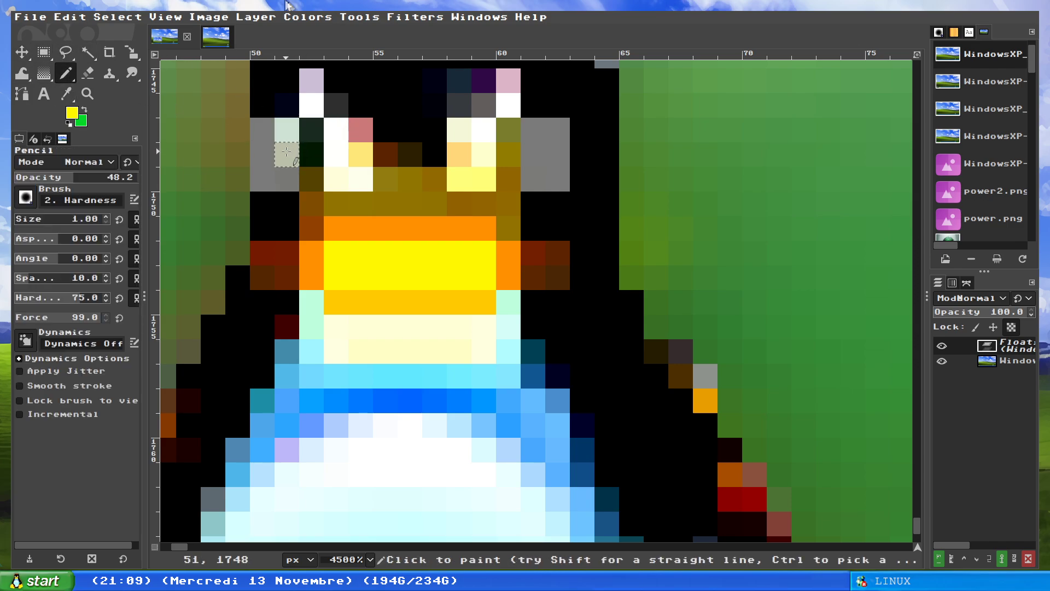
pyautogui.click(1001, 361)
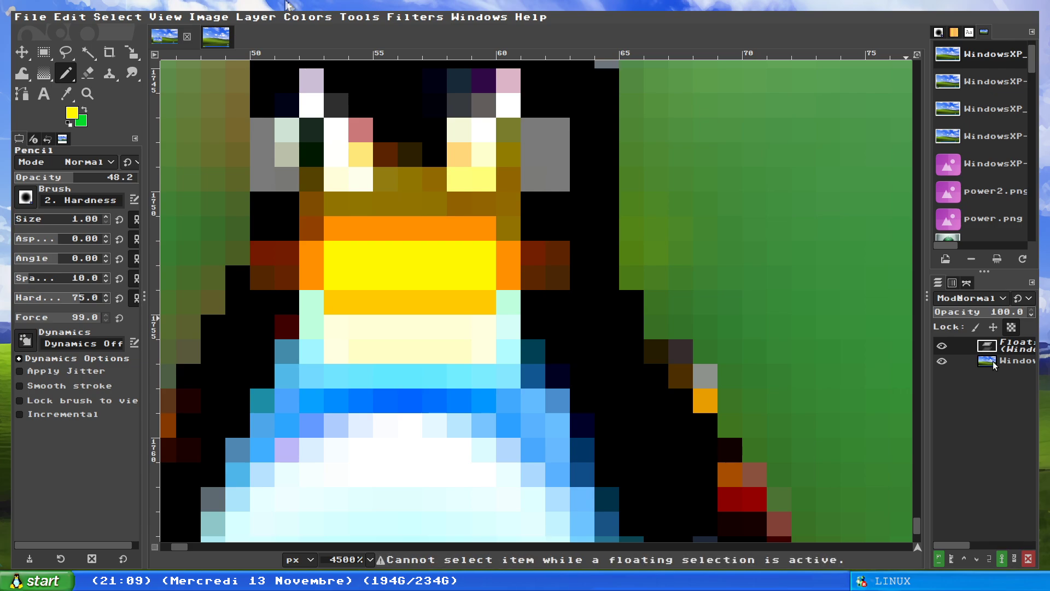
pyautogui.click(1028, 559)
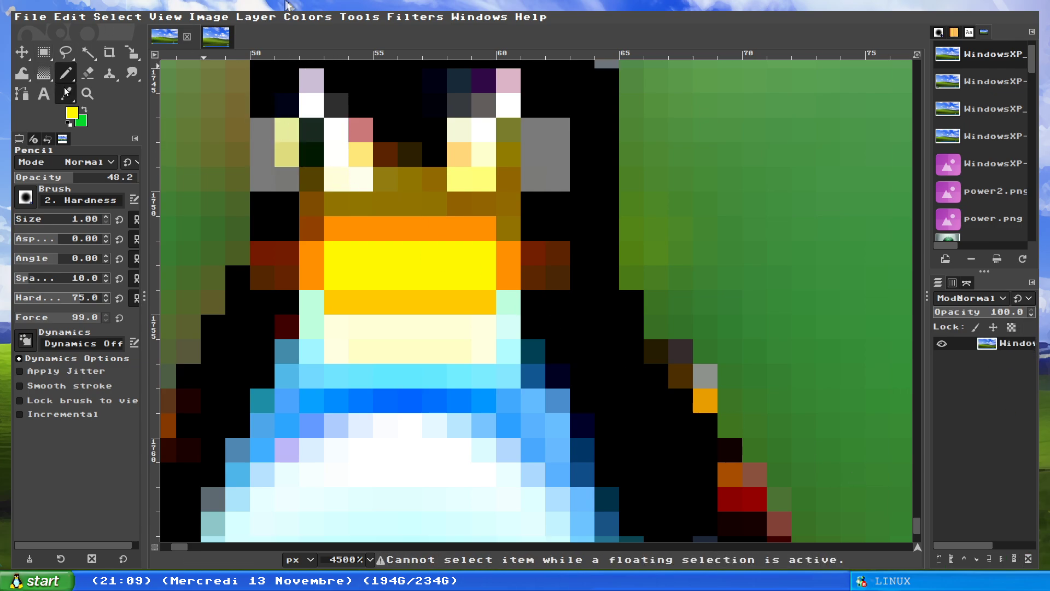
# Whiten pixels in both penguin eyes with sampled white and add a dark pixel to its face
pyautogui.press('o')
pyautogui.click(311, 99)
pyautogui.press('n')
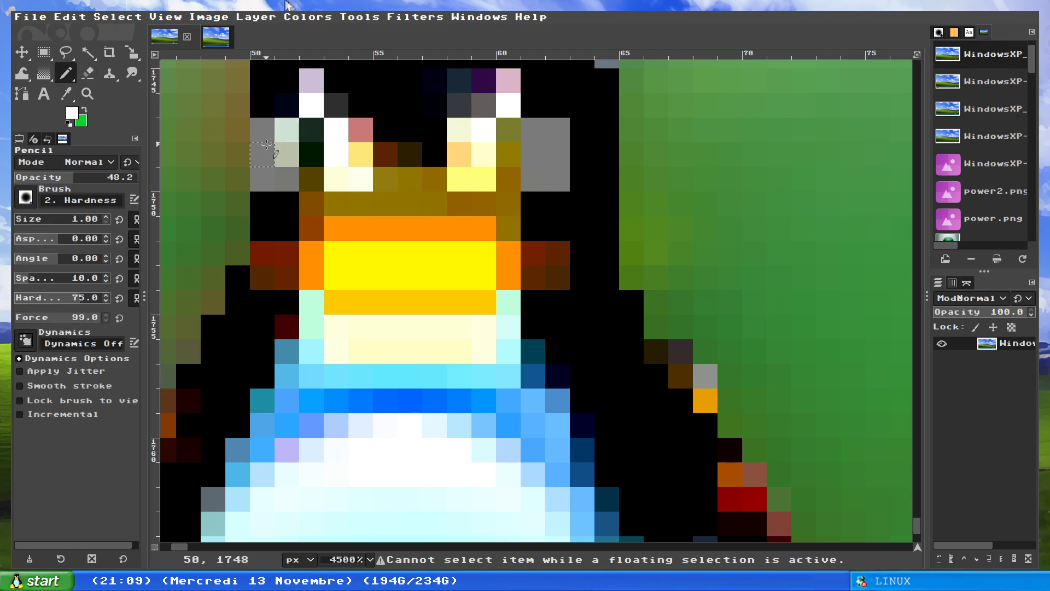
pyautogui.click(289, 133)
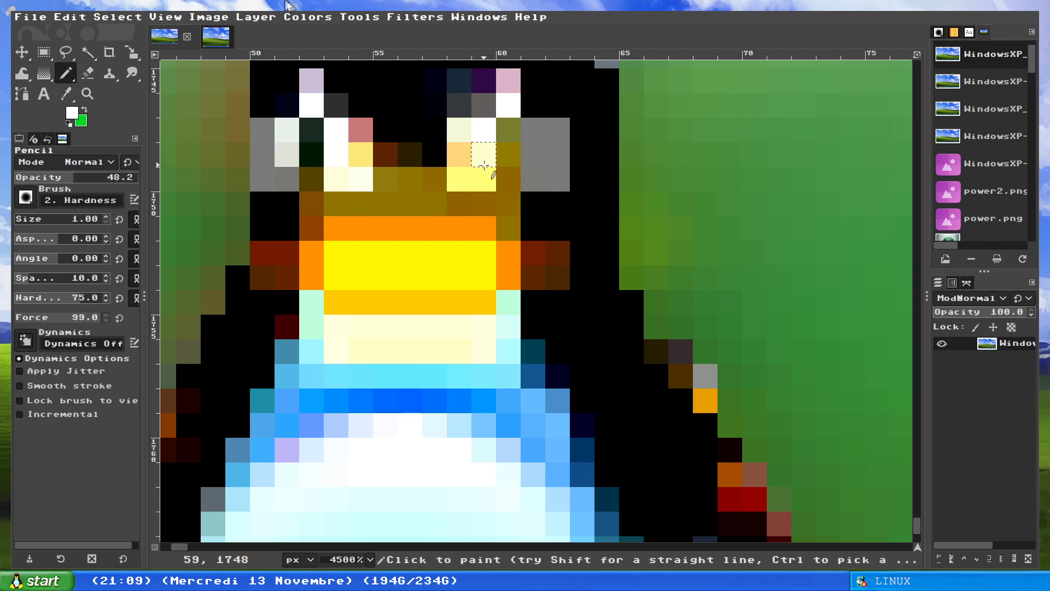
pyautogui.click(531, 142)
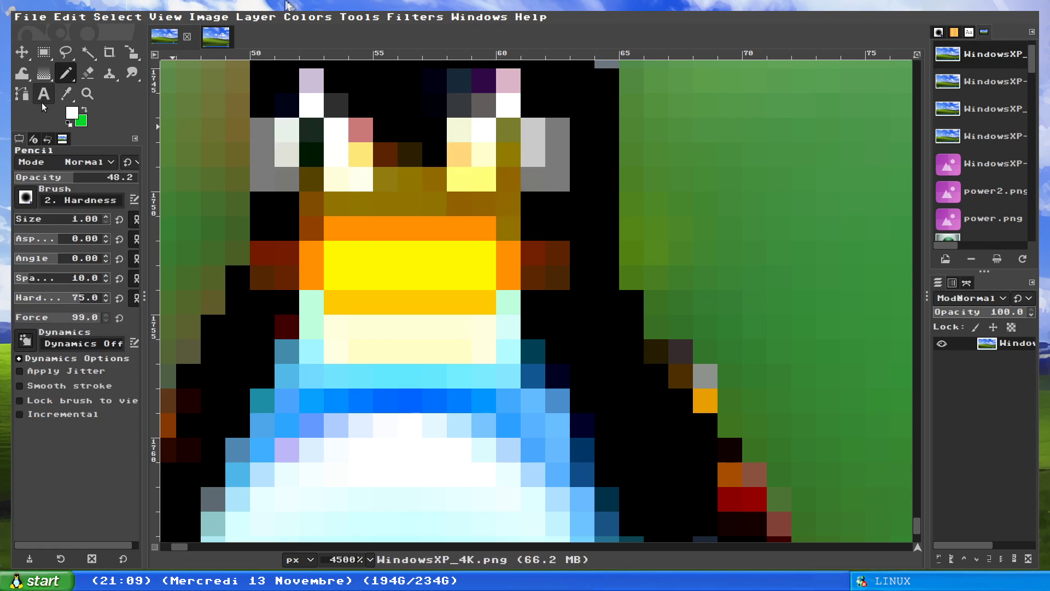
pyautogui.press('o')
pyautogui.click(312, 146)
pyautogui.press('n')
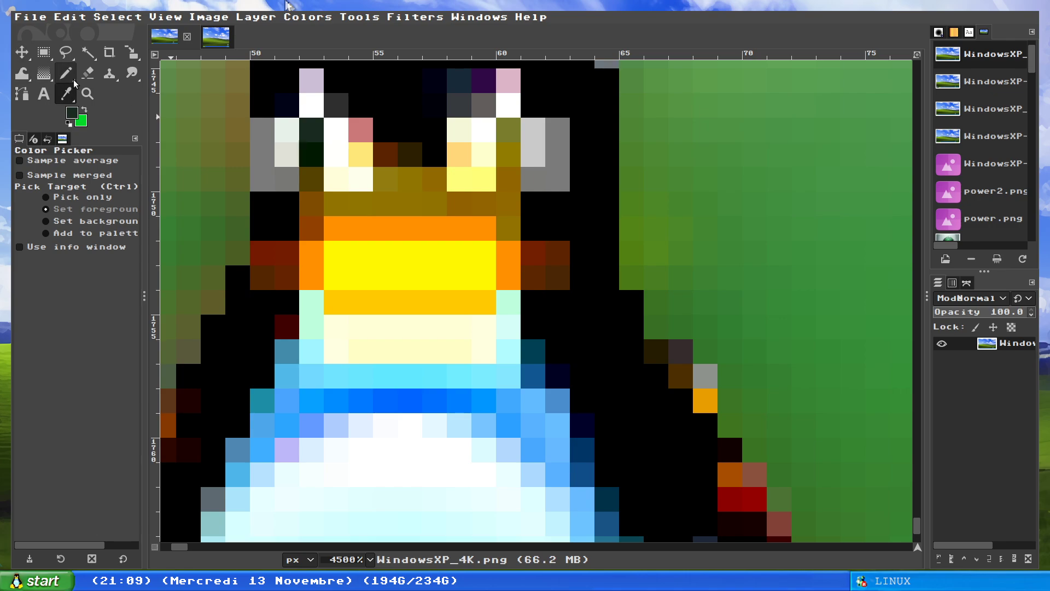
pyautogui.click(508, 137)
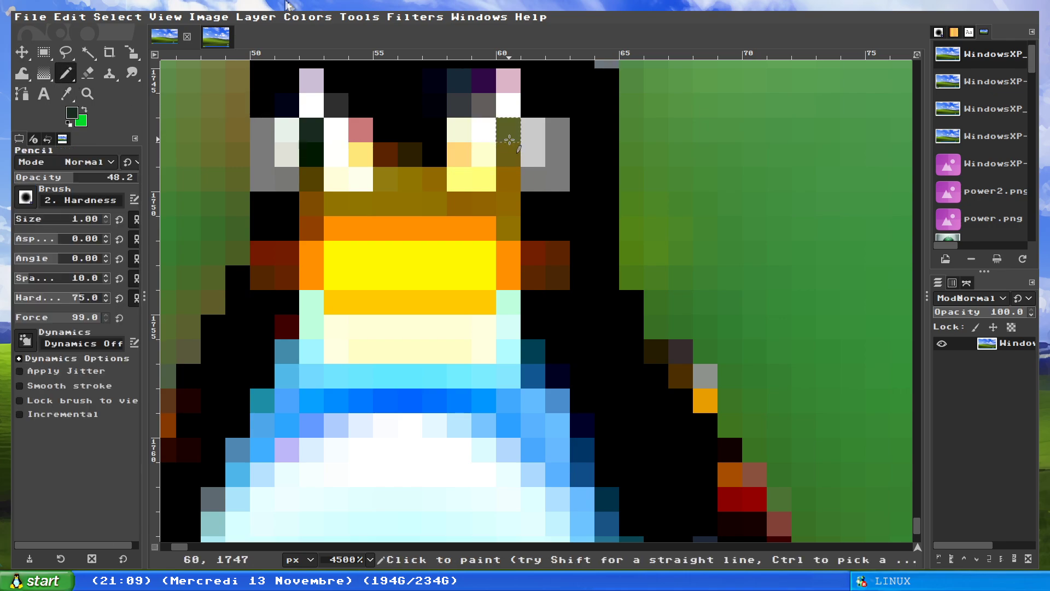
pyautogui.scroll(-3, 605, 220)
pyautogui.scroll(-3, 616, 220)
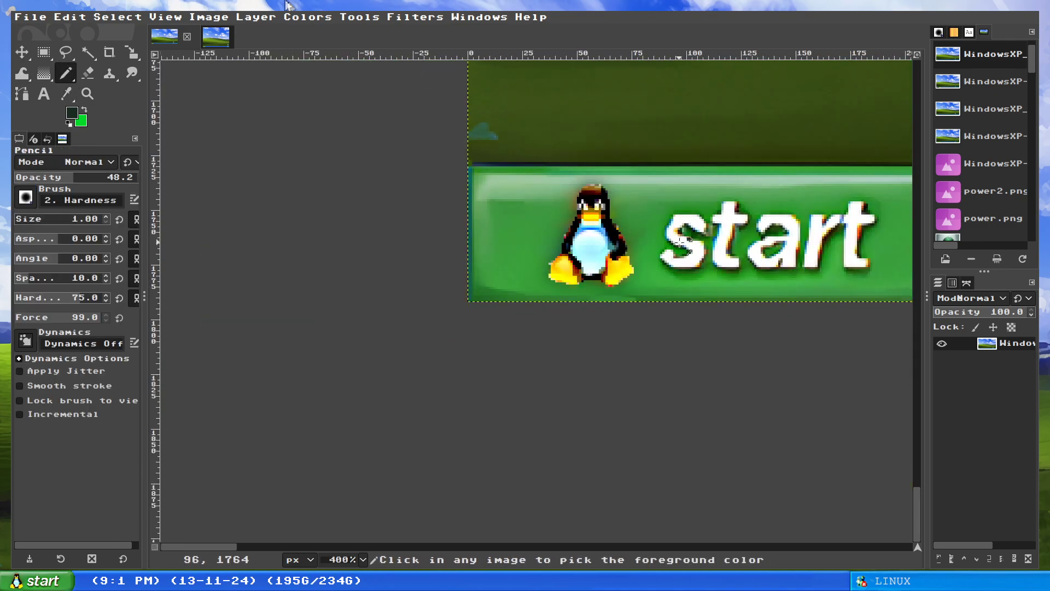
pyautogui.scroll(-2, 681, 238)
pyautogui.scroll(-1, 566, 269)
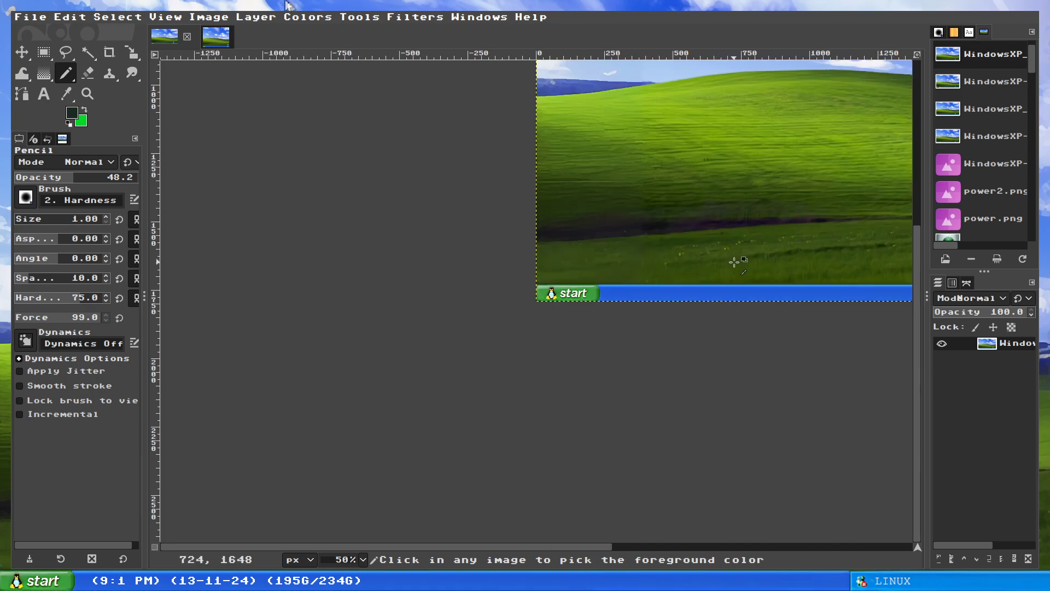
pyautogui.scroll(3, 615, 288)
pyautogui.scroll(2, 579, 273)
pyautogui.scroll(2, 509, 247)
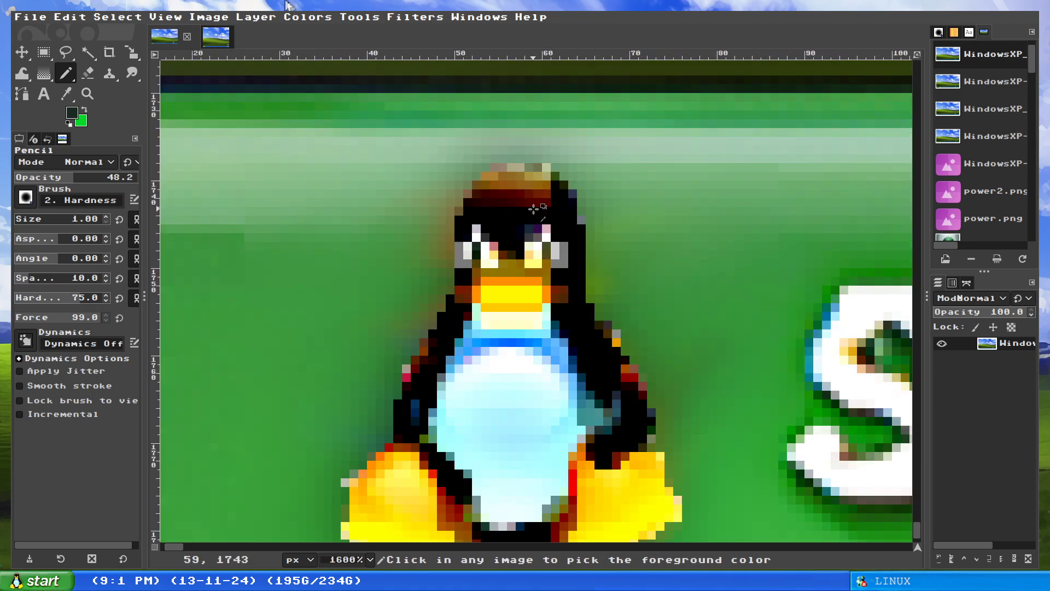
pyautogui.scroll(2, 444, 262)
pyautogui.scroll(-2, 386, 279)
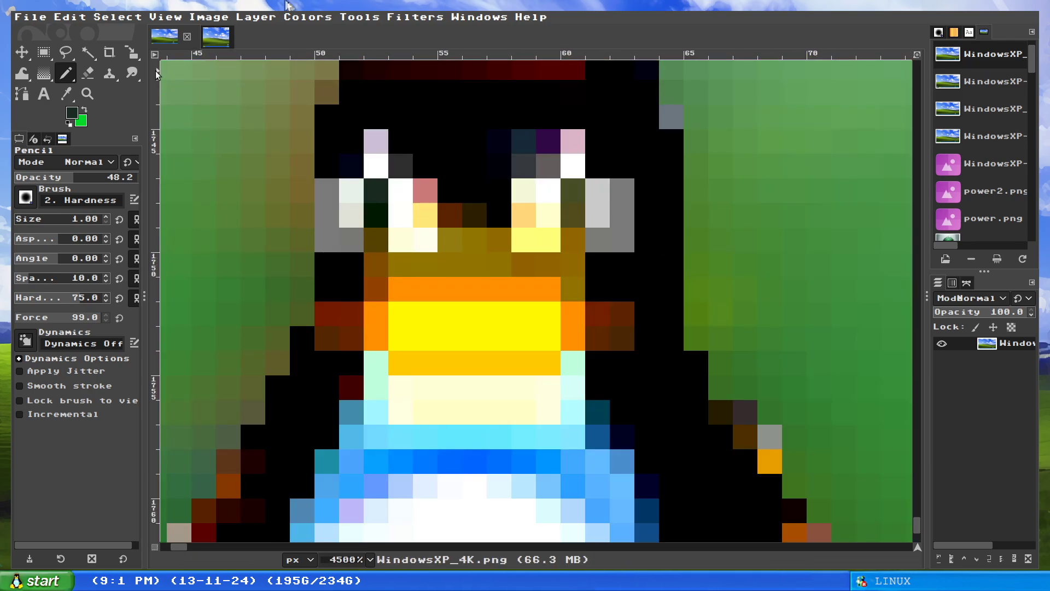
pyautogui.click(66, 93)
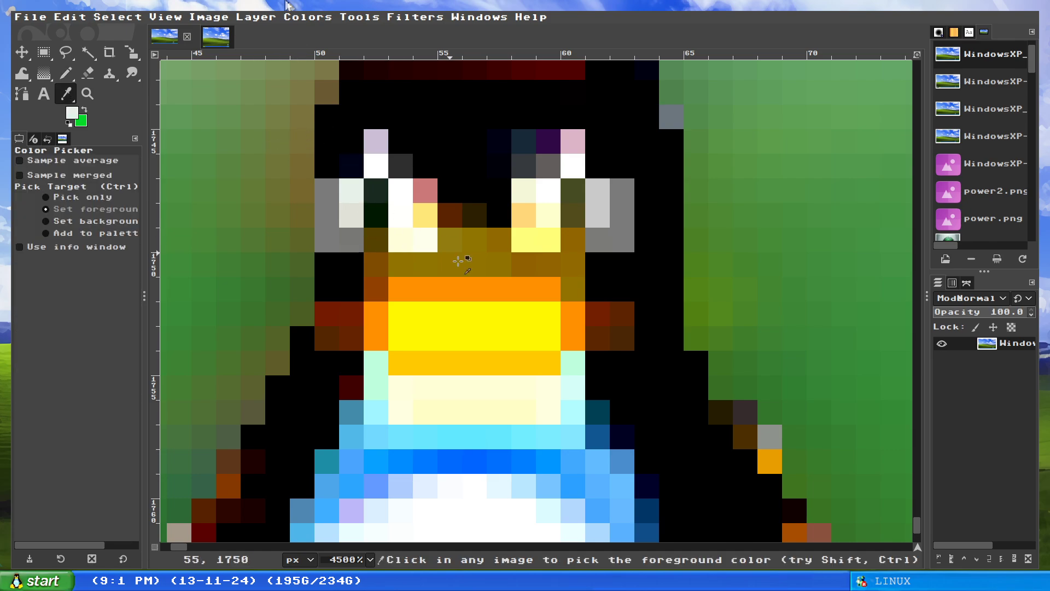
pyautogui.scroll(-3, 458, 261)
pyautogui.scroll(-2, 664, 237)
pyautogui.scroll(-2, 649, 328)
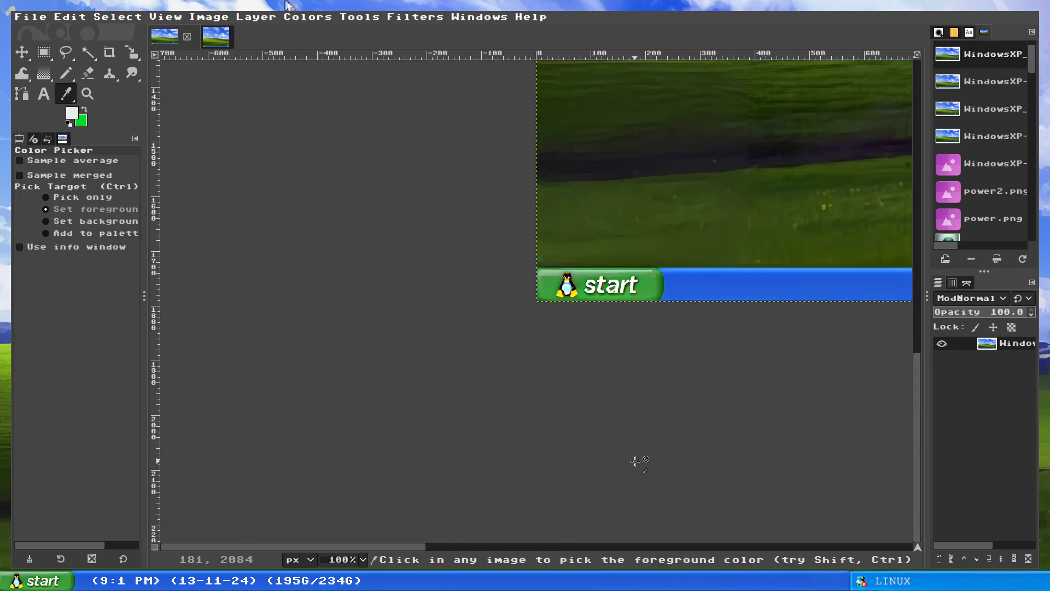
pyautogui.scroll(-1, 601, 395)
pyautogui.scroll(-2, 800, 306)
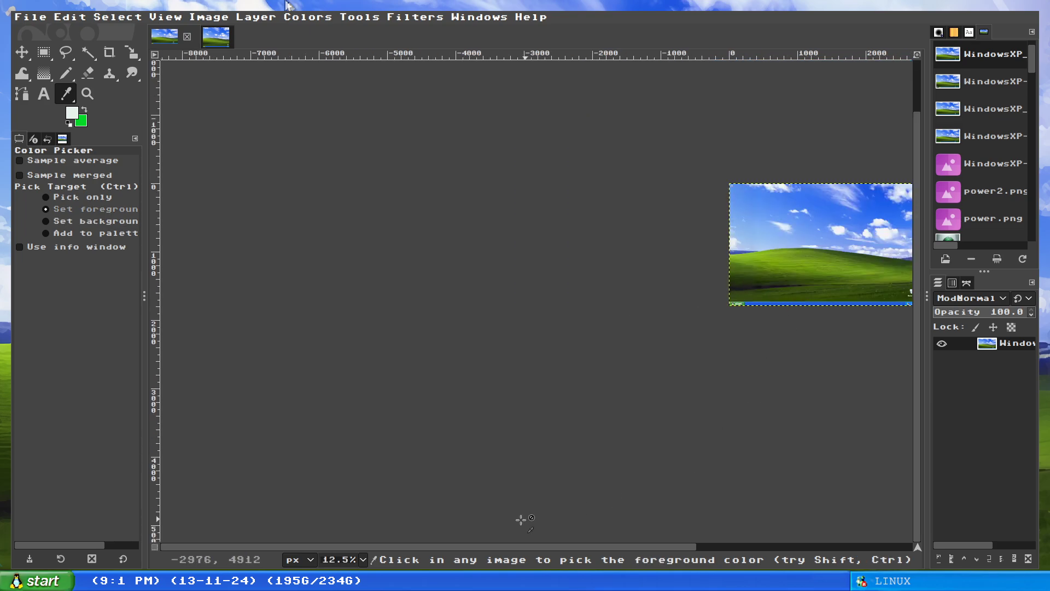
pyautogui.scroll(2, 739, 189)
pyautogui.scroll(1, 509, 274)
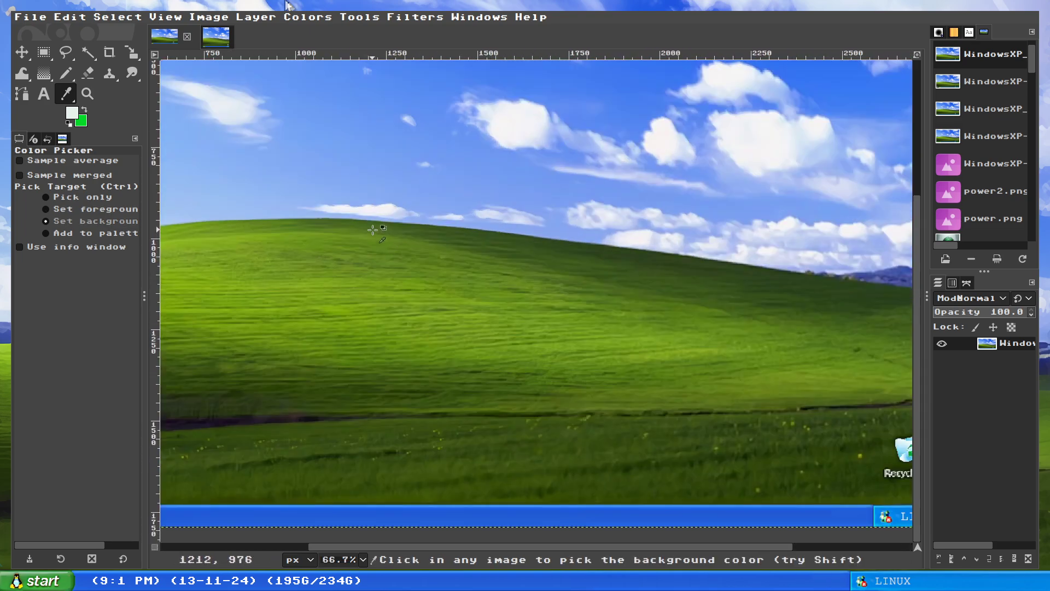
pyautogui.scroll(-2, 373, 236)
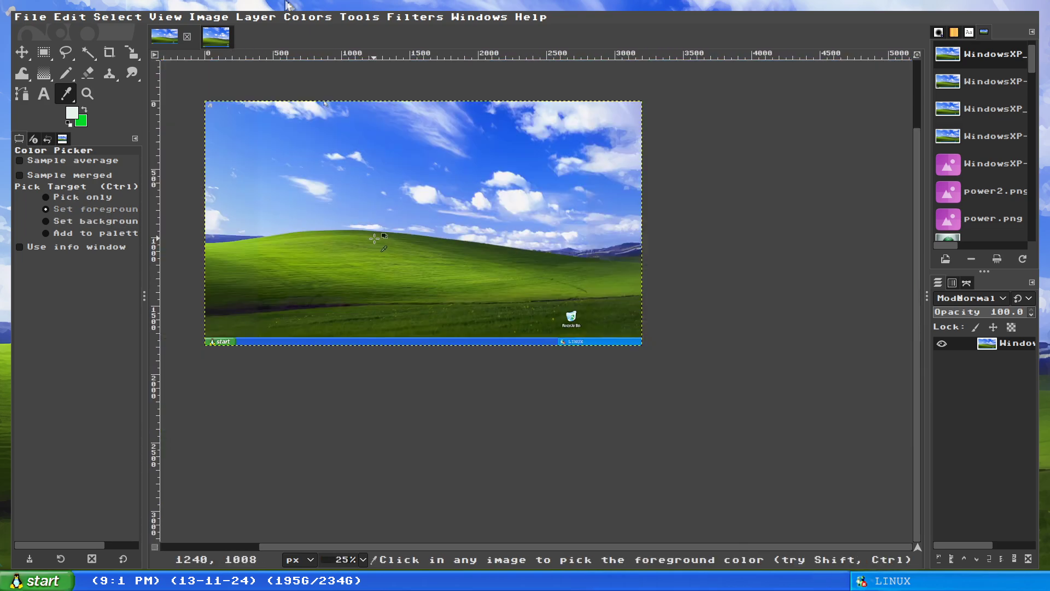
# Overwrite WindowsXP_4K.png, compare it with the original desktop image, and pan to the start button
pyautogui.click(30, 16)
pyautogui.click(123, 179)
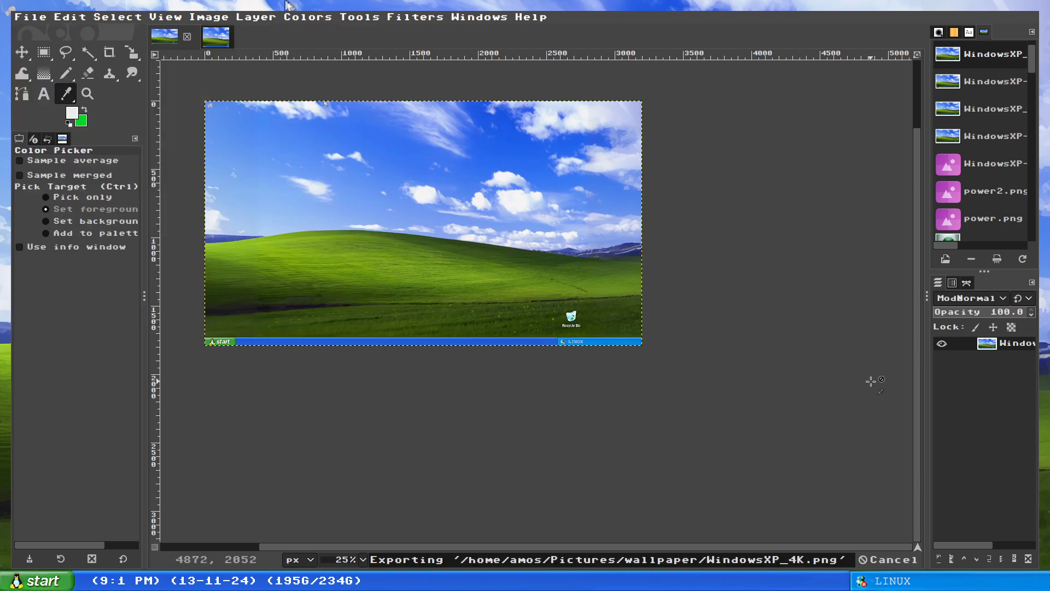
pyautogui.click(216, 35)
pyautogui.scroll(2, 456, 337)
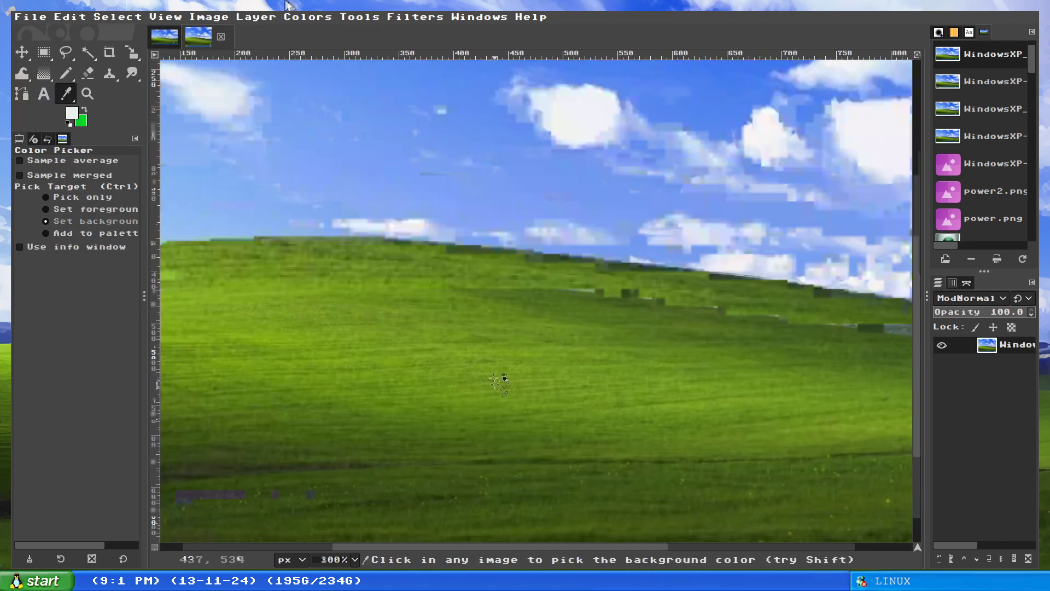
pyautogui.scroll(-3, 457, 338)
pyautogui.scroll(1, 456, 337)
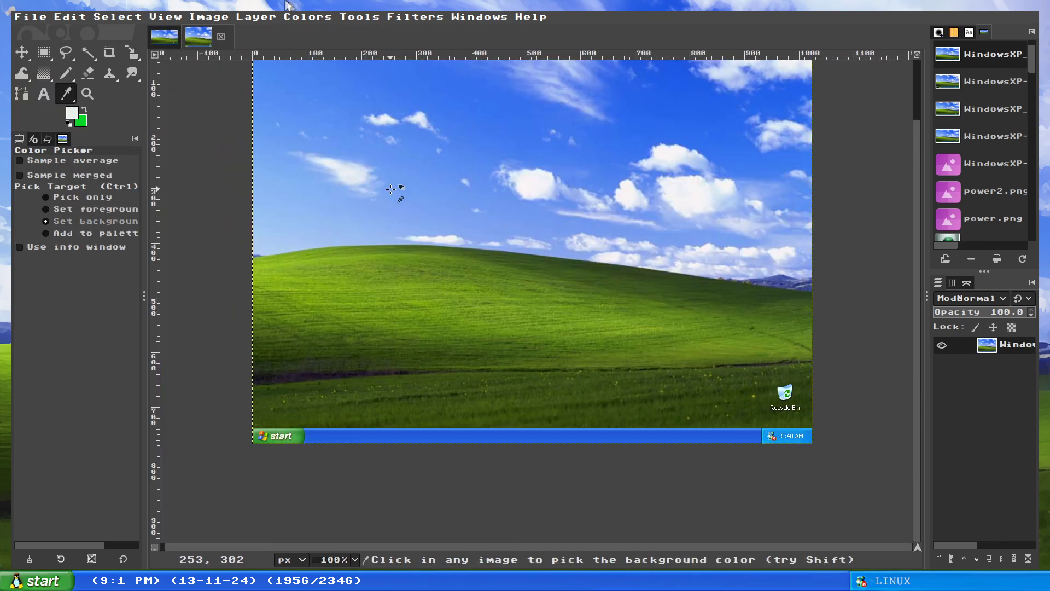
pyautogui.scroll(-2, 434, 247)
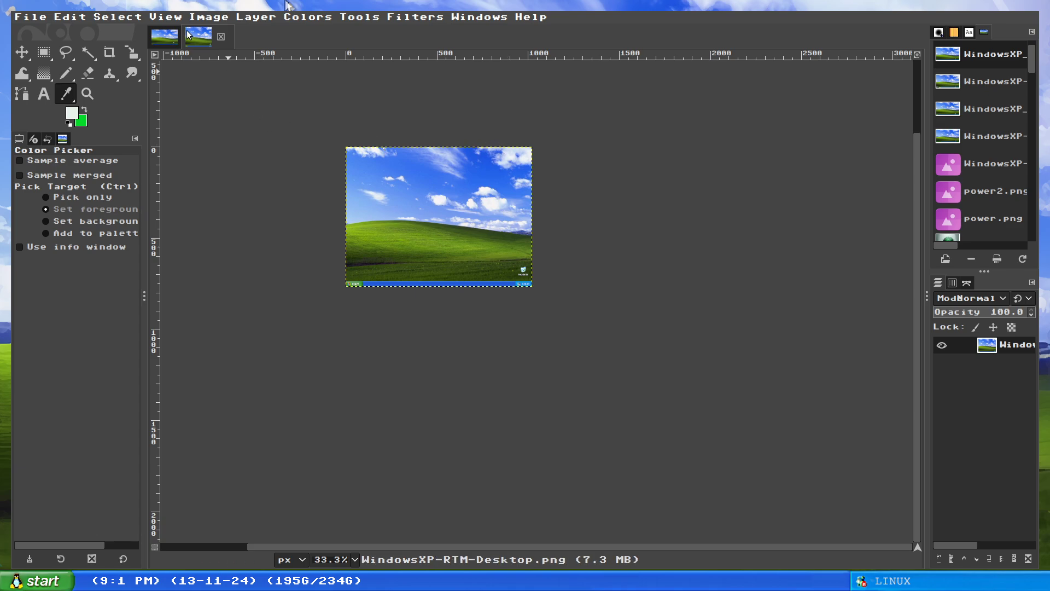
pyautogui.click(216, 36)
pyautogui.scroll(1, 337, 261)
pyautogui.scroll(-1, 337, 261)
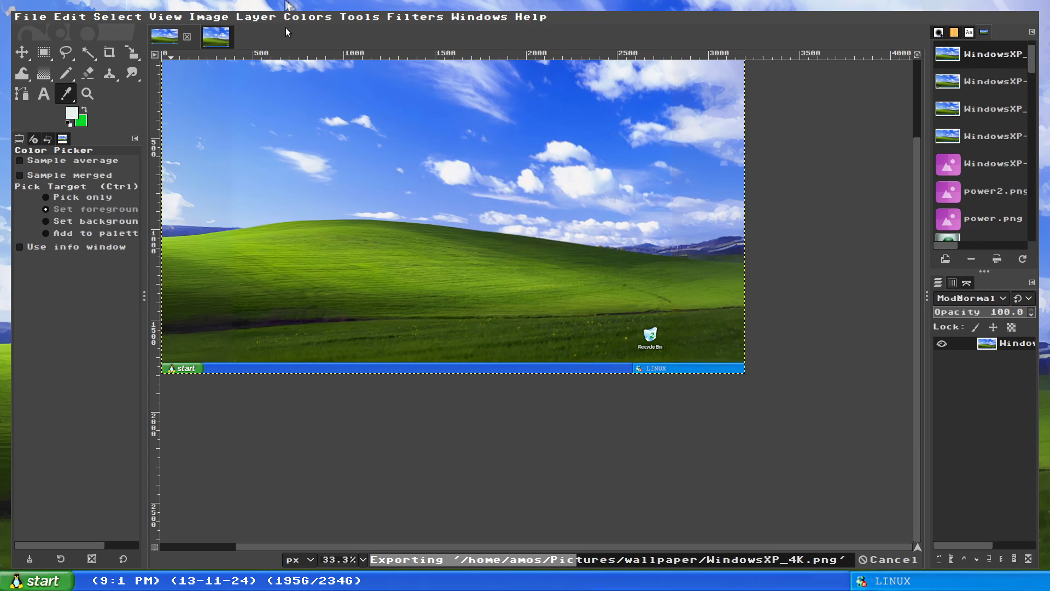
pyautogui.scroll(3, 584, 392)
pyautogui.scroll(3, 580, 361)
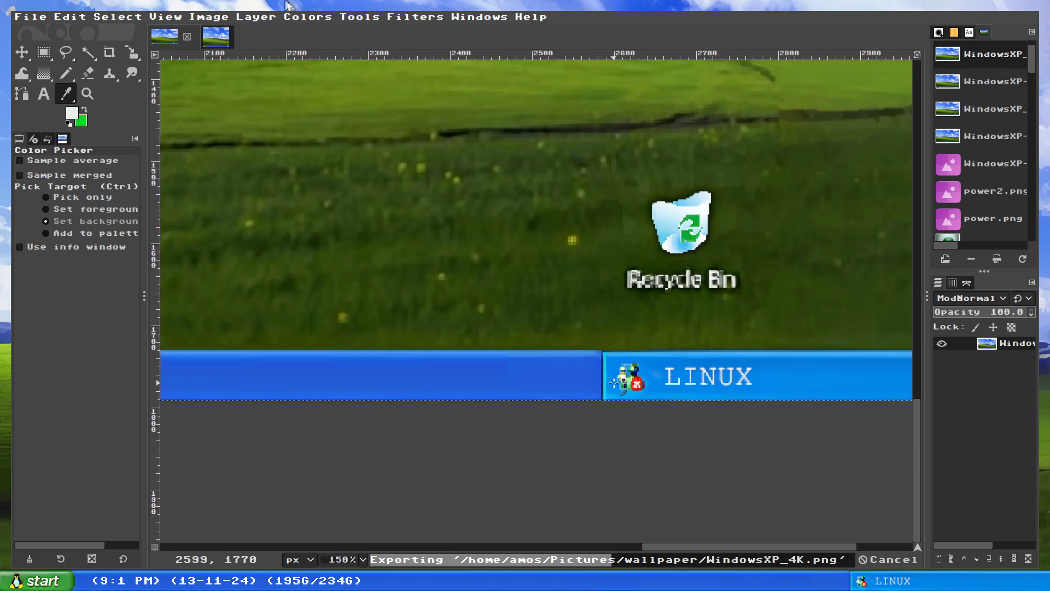
pyautogui.scroll(2, 581, 323)
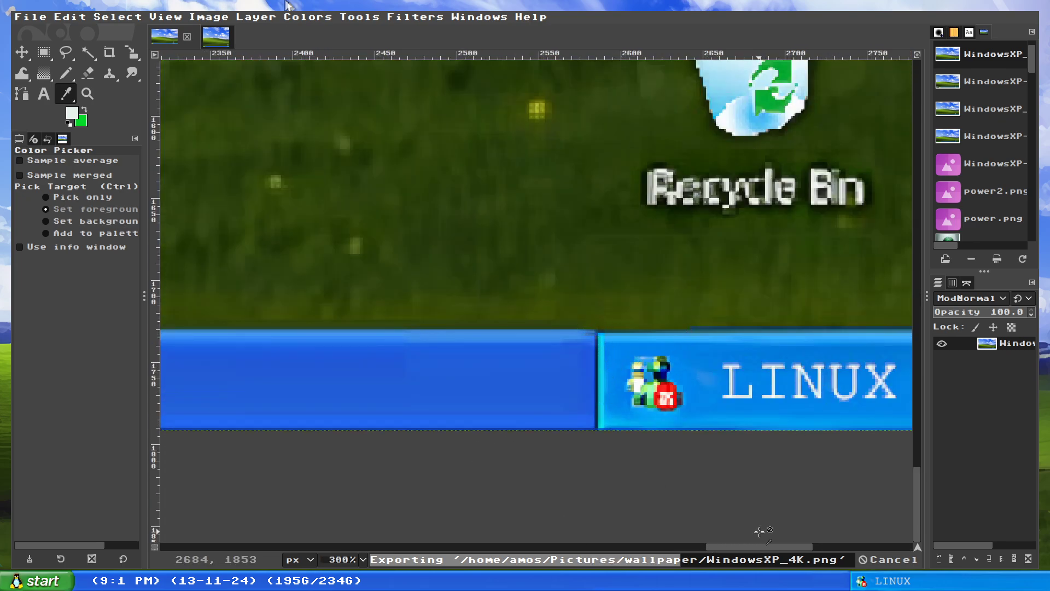
pyautogui.scroll(3, 792, 400)
pyautogui.scroll(-2, 489, 268)
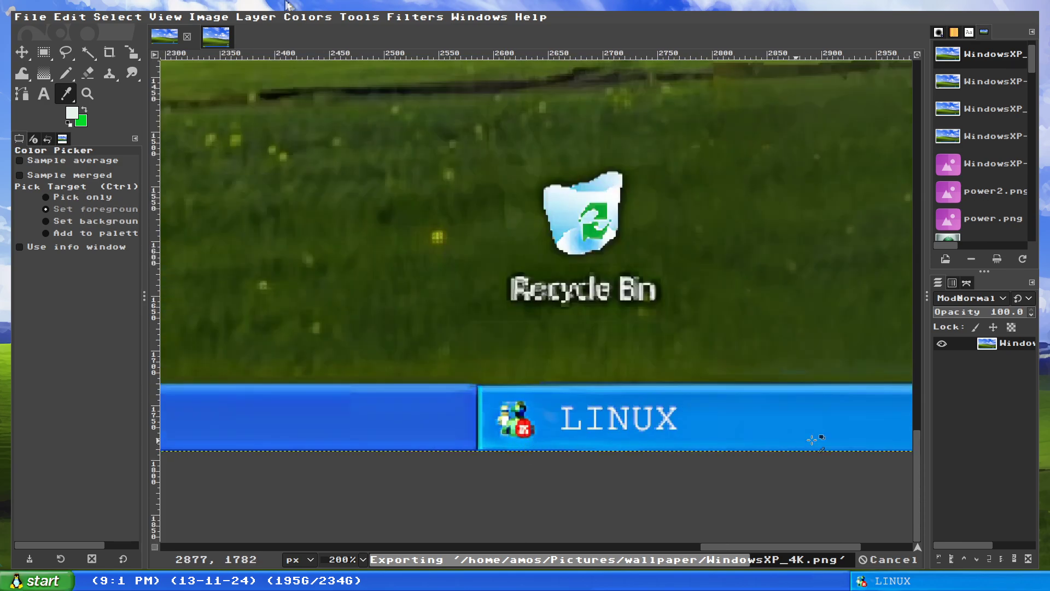
pyautogui.scroll(-1, 844, 408)
pyautogui.scroll(-1, 844, 408)
pyautogui.scroll(2, 246, 419)
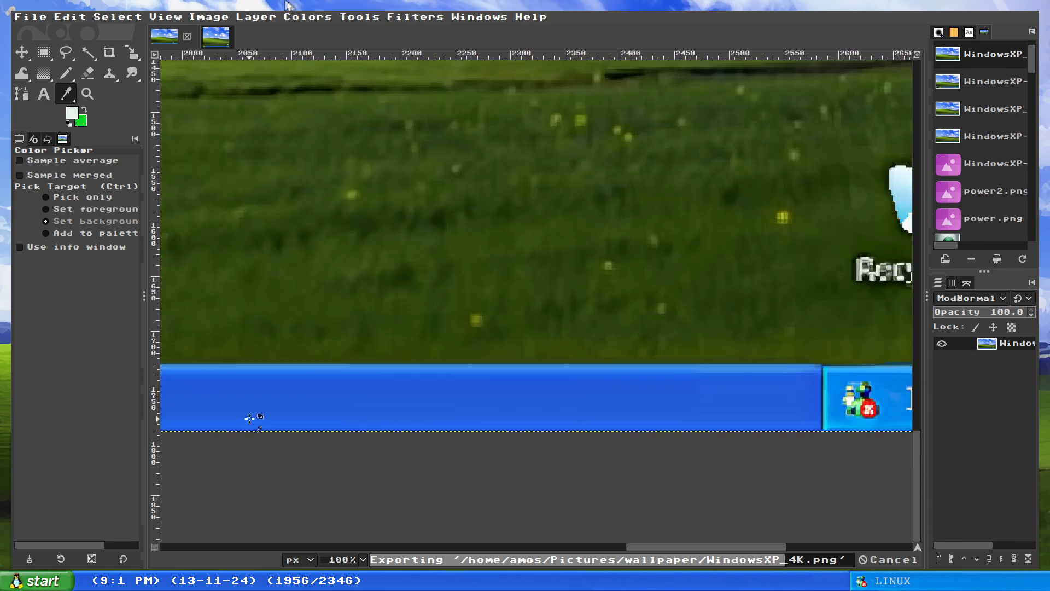
pyautogui.scroll(1, 246, 419)
pyautogui.moveTo(721, 548); pyautogui.dragTo(214, 548)
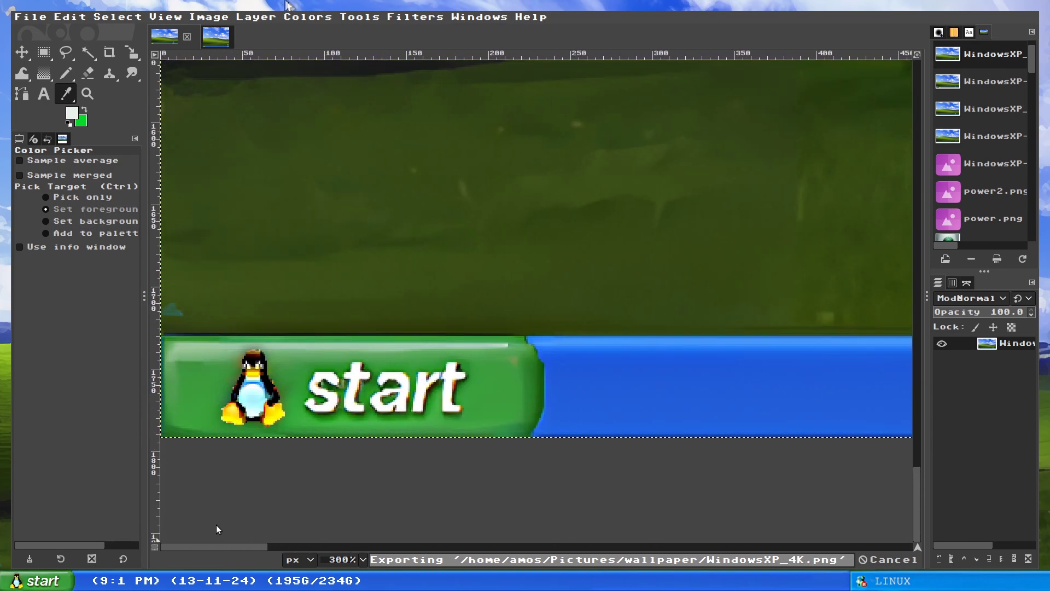
pyautogui.scroll(1, 500, 381)
pyautogui.scroll(1, 499, 382)
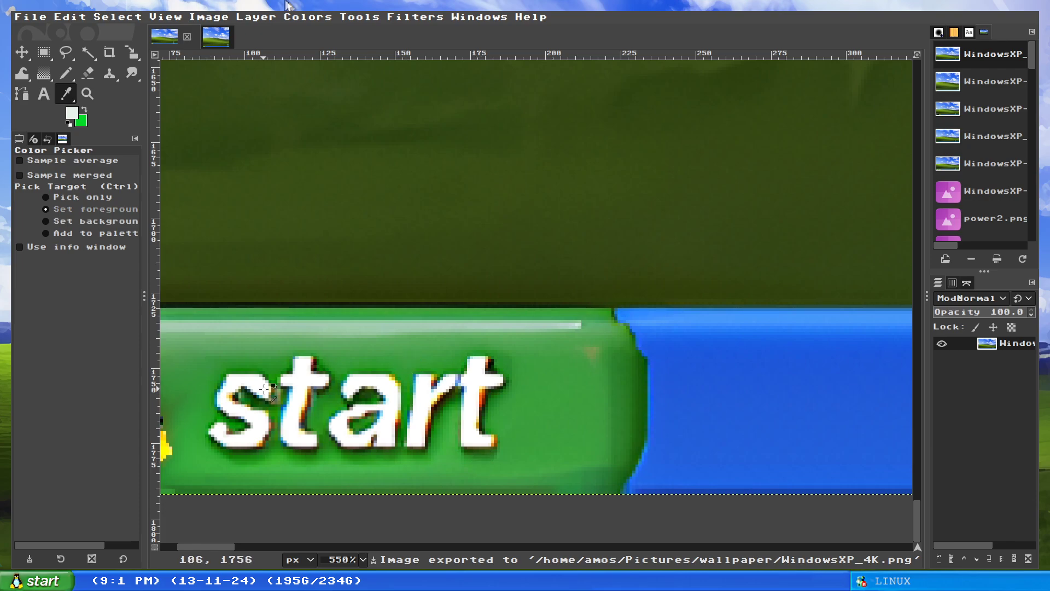
pyautogui.scroll(-1, 343, 322)
pyautogui.scroll(-1, 343, 323)
pyautogui.scroll(-1, 411, 370)
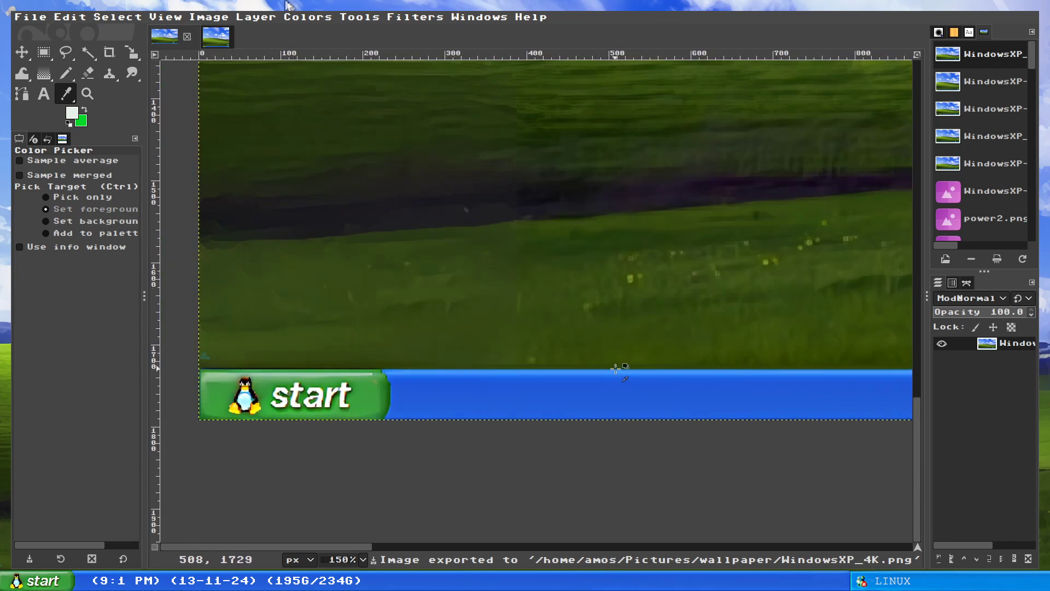
# Quit GIMP with Ctrl+Q and discard the unsaved changes
pyautogui.hotkey('ctrl', 'q')
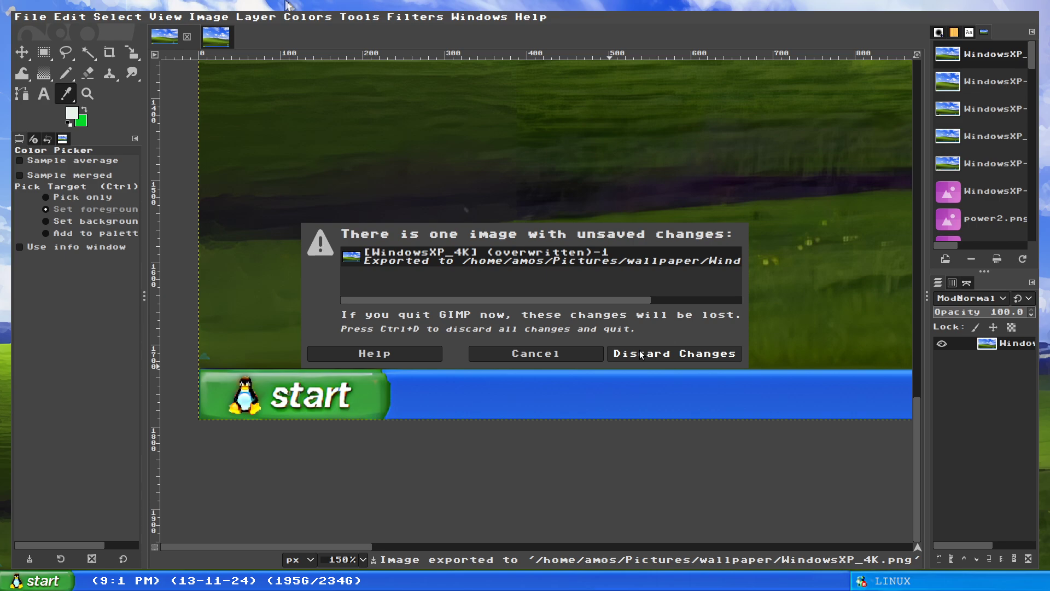
pyautogui.click(641, 355)
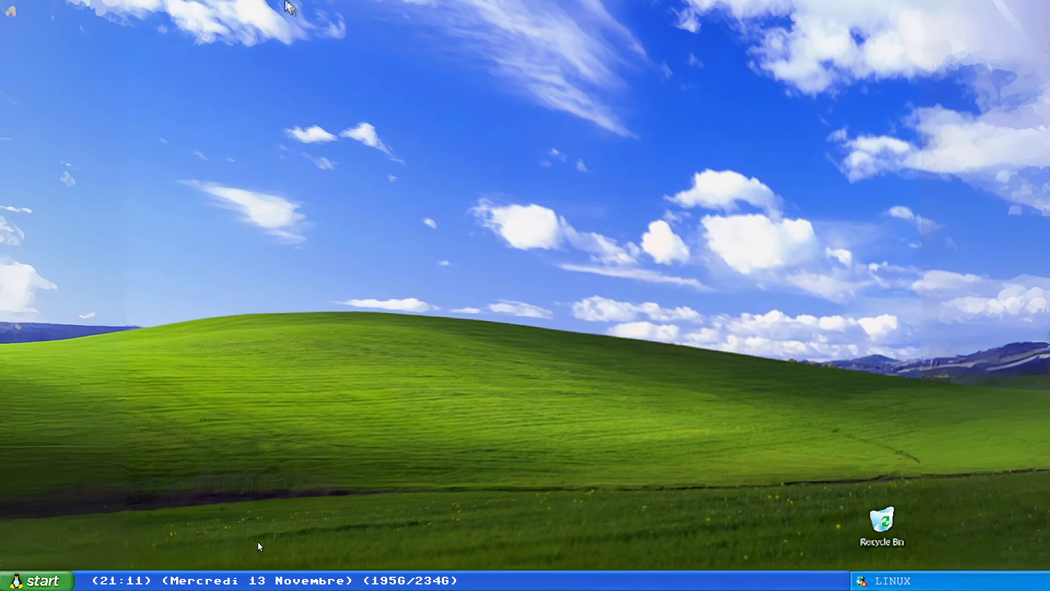
# Launch Firefox, open the YouTube shortcut, and dismiss the translate offer
pyautogui.press('super+w')
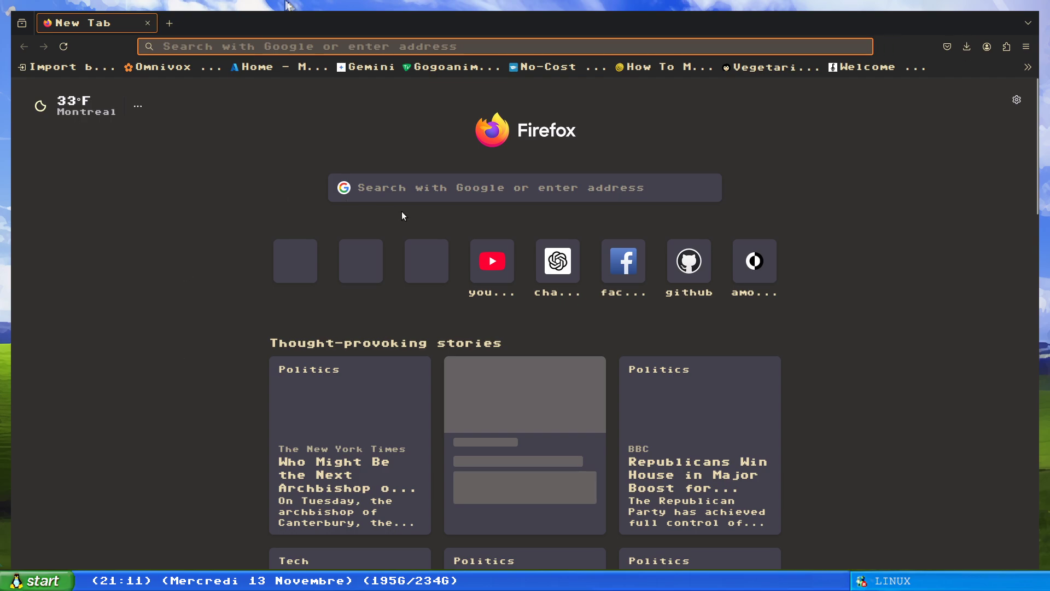
pyautogui.click(492, 260)
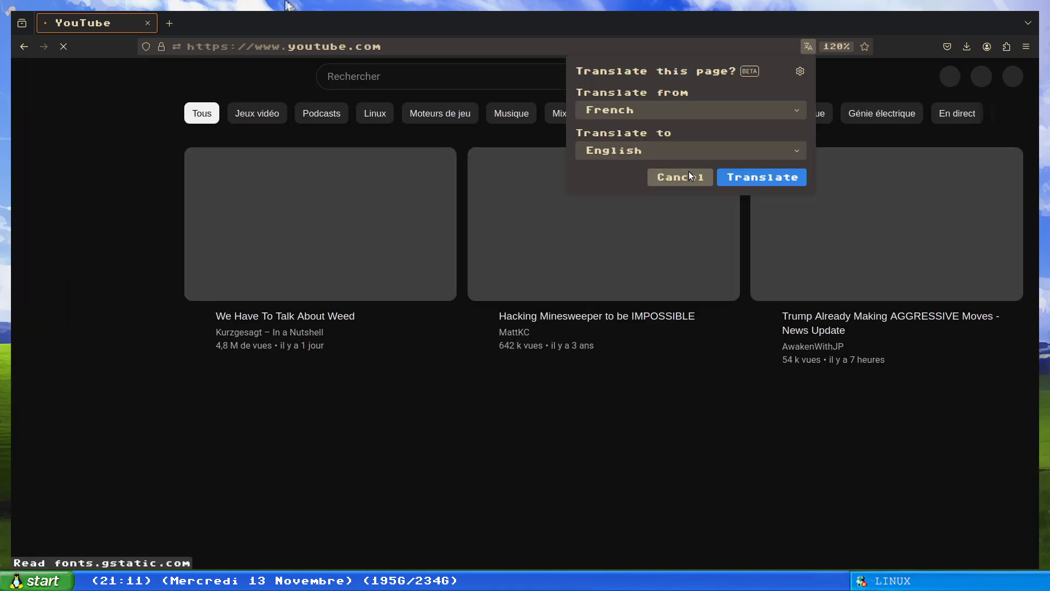
pyautogui.click(680, 176)
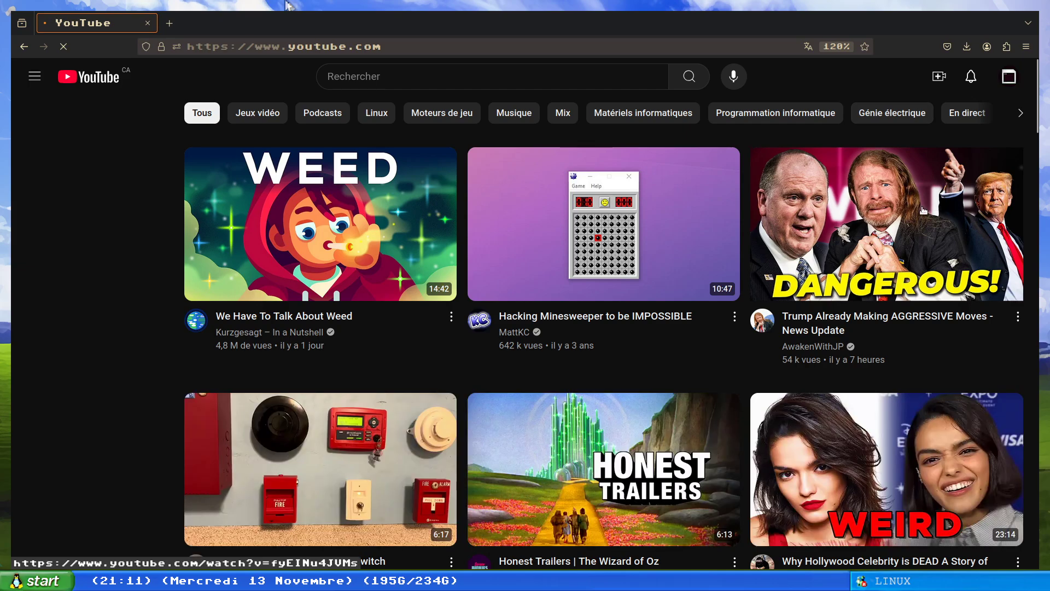
pyautogui.scroll(-1, 898, 216)
pyautogui.scroll(-3, 898, 216)
pyautogui.scroll(5, 738, 246)
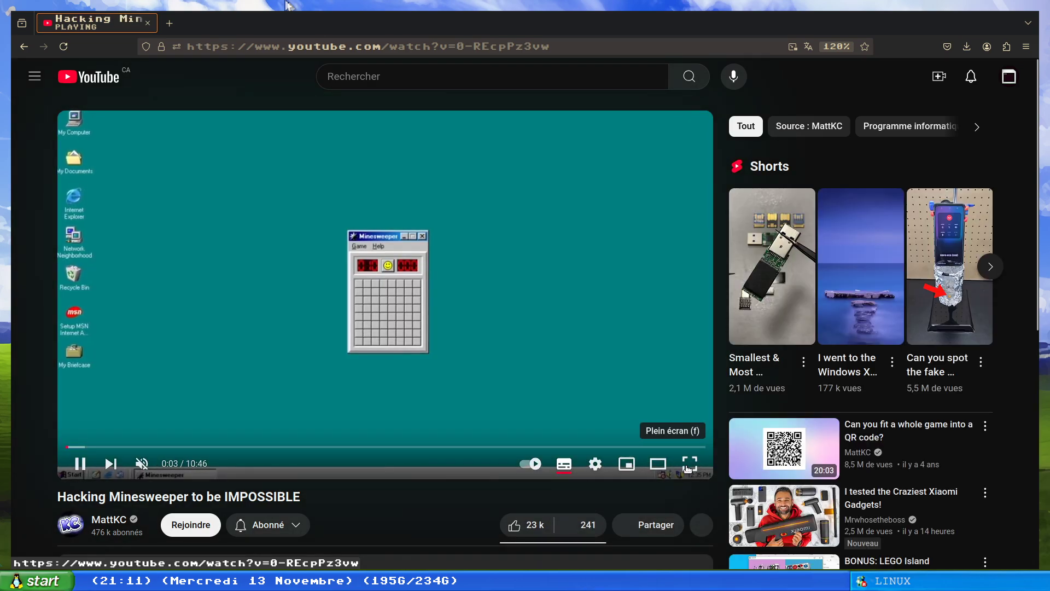
# Toggle the Minesweeper video in and out of fullscreen, ending in fullscreen
pyautogui.click(690, 463)
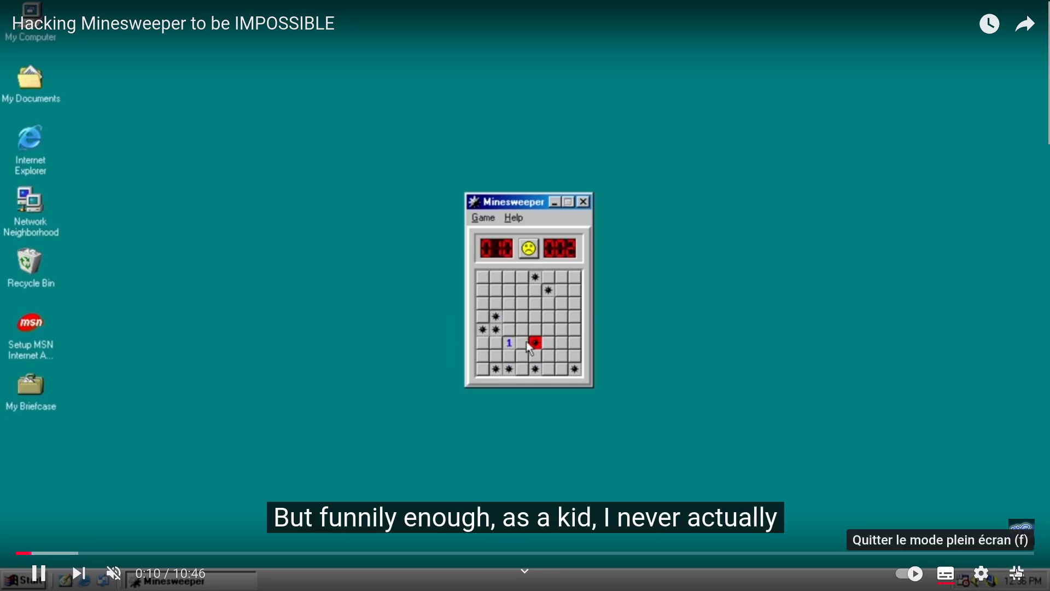
pyautogui.click(1017, 573)
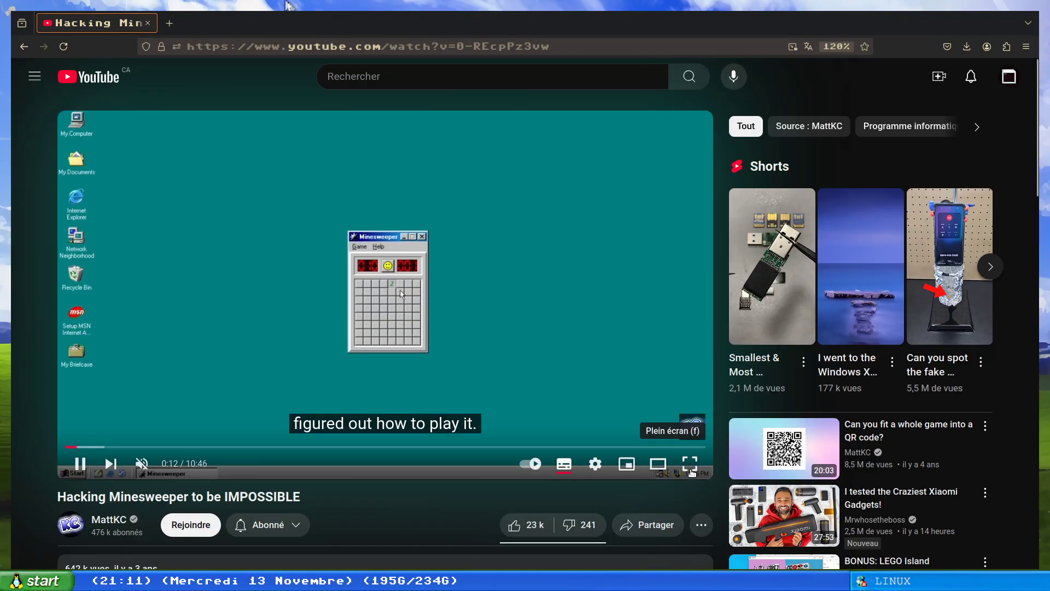
pyautogui.click(697, 464)
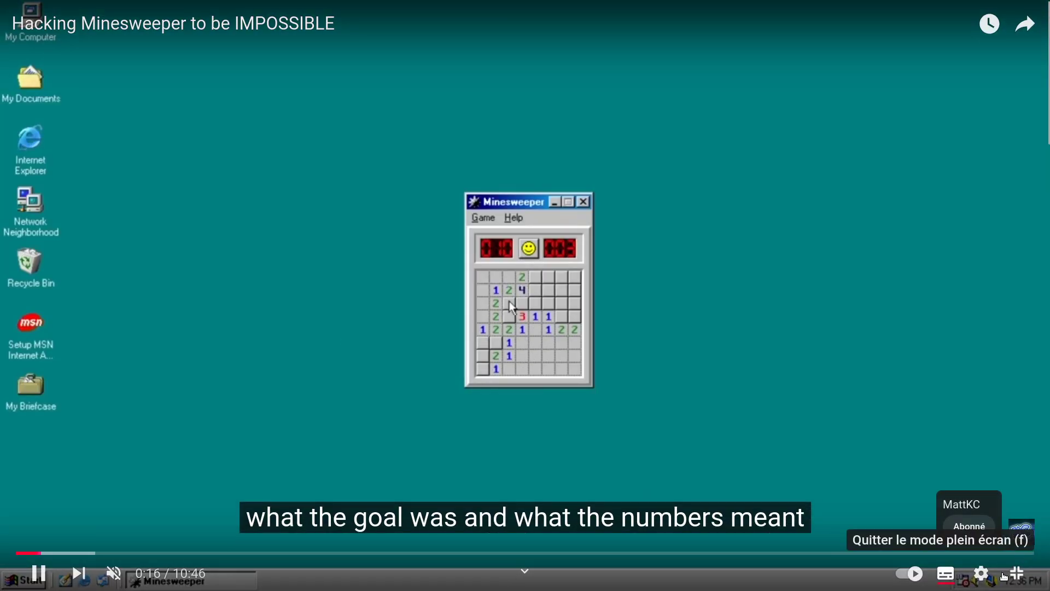
pyautogui.click(1017, 574)
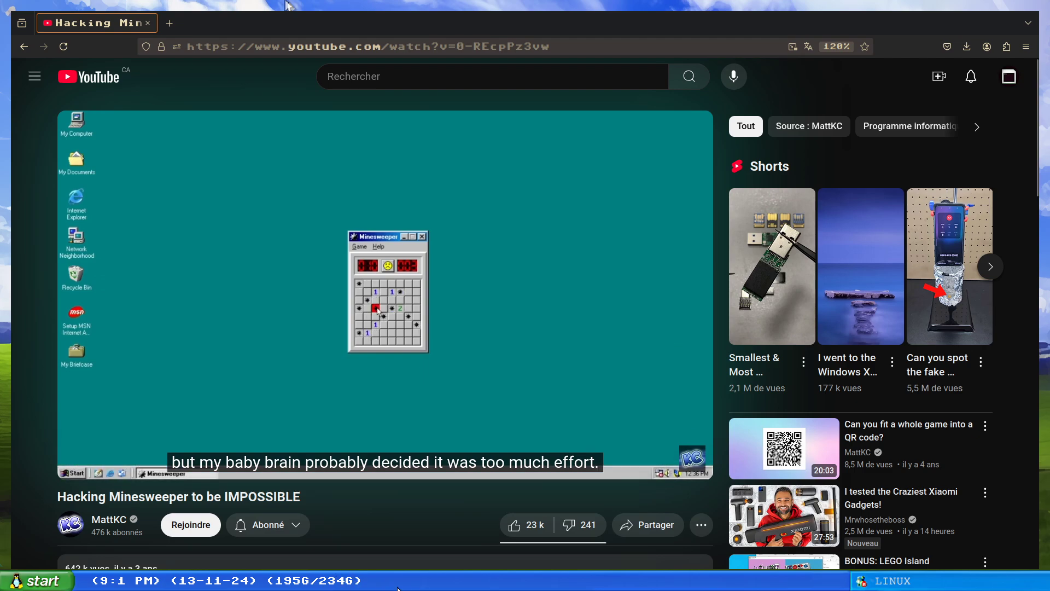
pyautogui.press('super+d')
pyautogui.write('bspc wm reset')
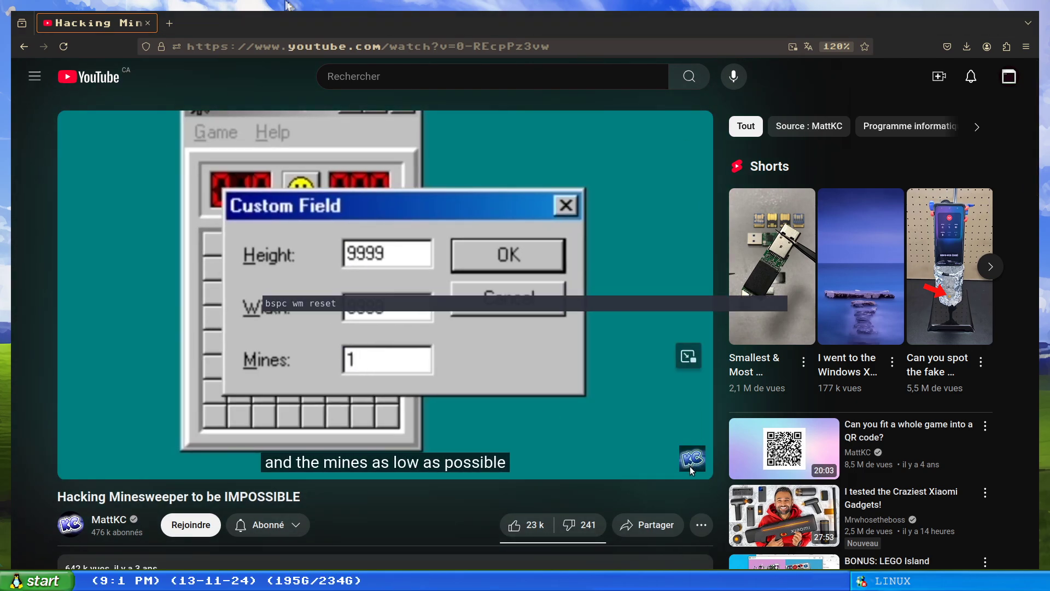
pyautogui.press('Return')
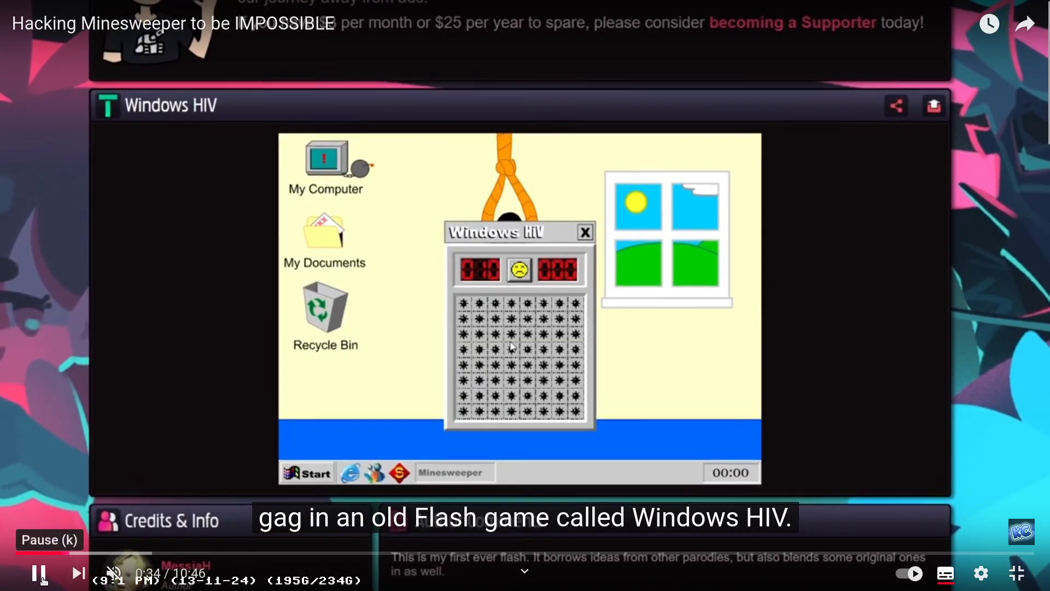
pyautogui.moveTo(38, 572)
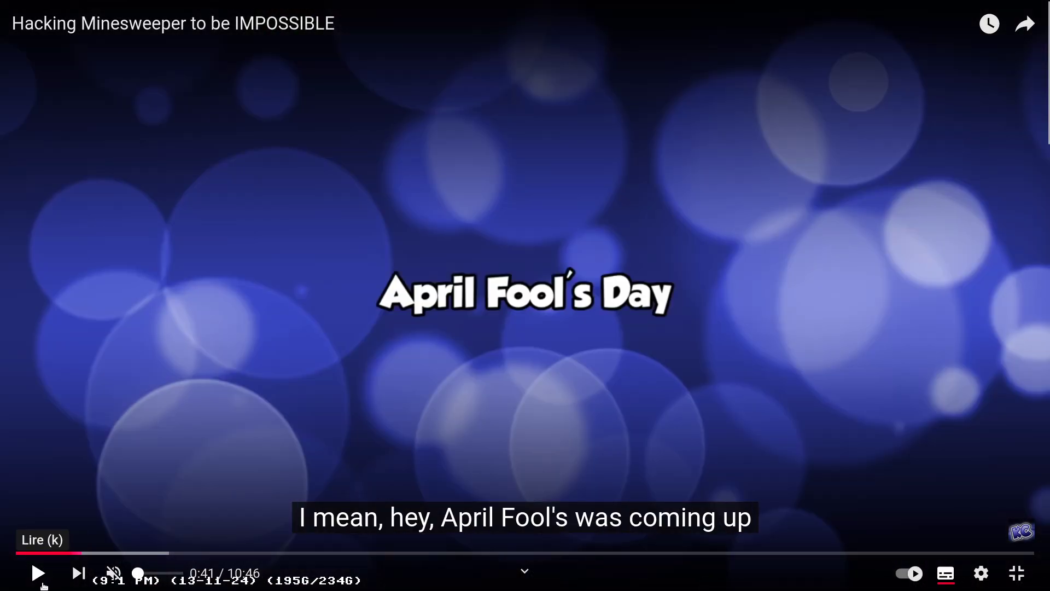
# Briefly play then pause the video, unmute and re-mute it, and exit fullscreen
pyautogui.click(40, 573)
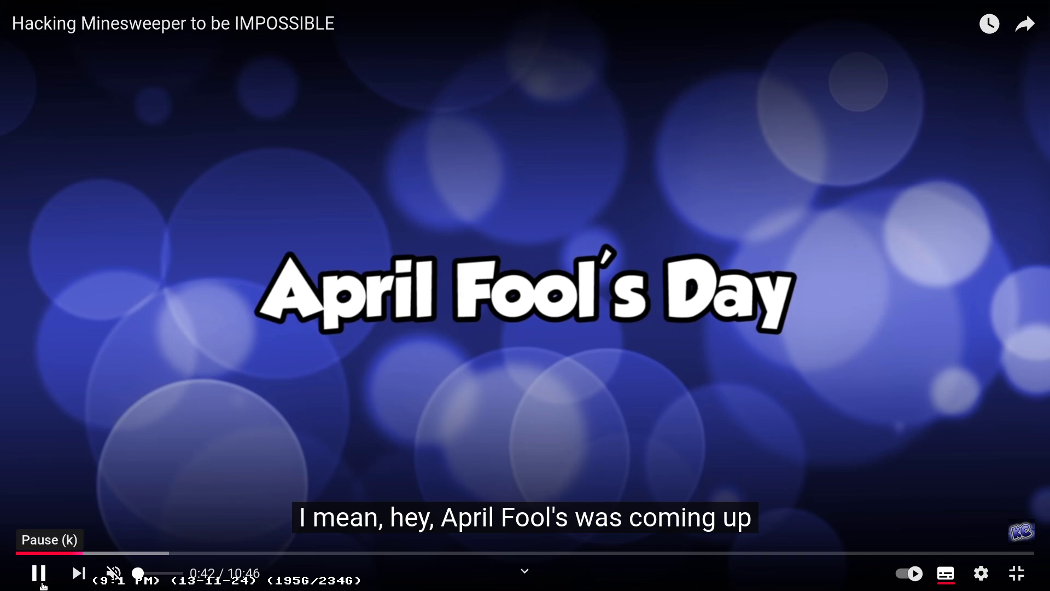
pyautogui.click(40, 574)
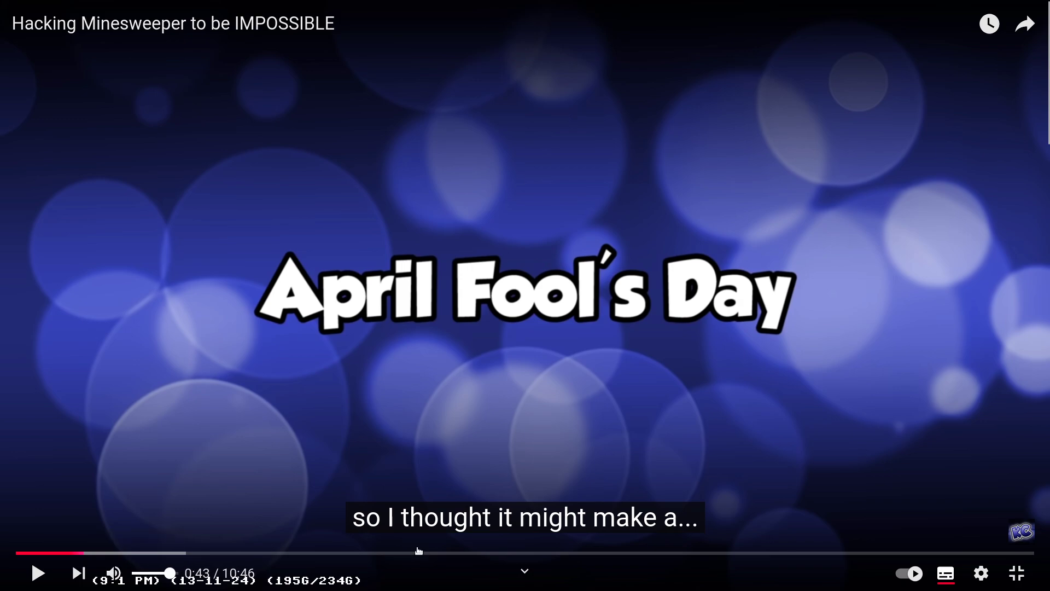
pyautogui.click(113, 573)
pyautogui.click(113, 573)
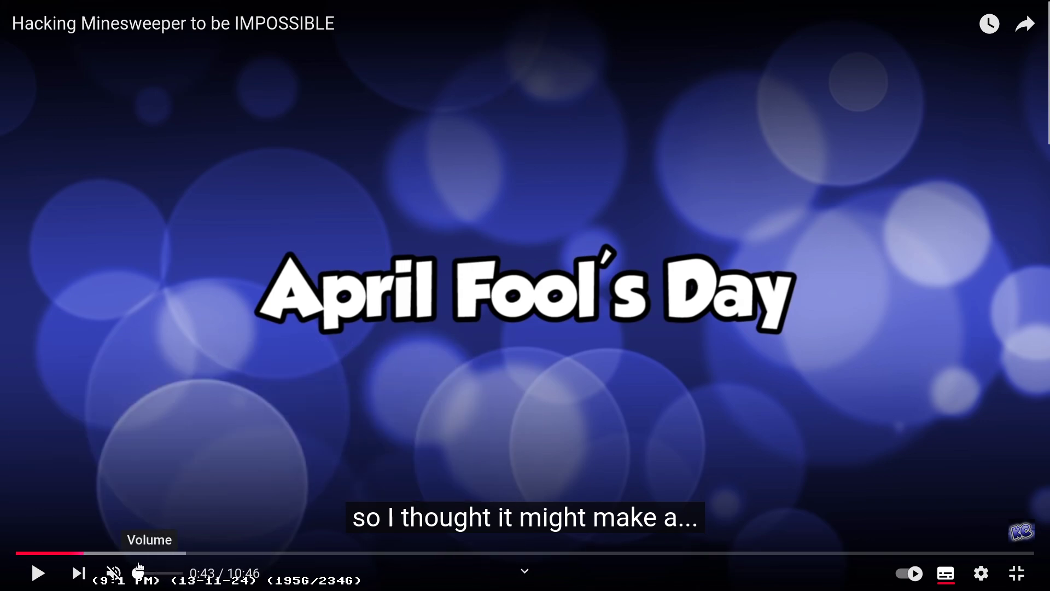
pyautogui.click(1018, 572)
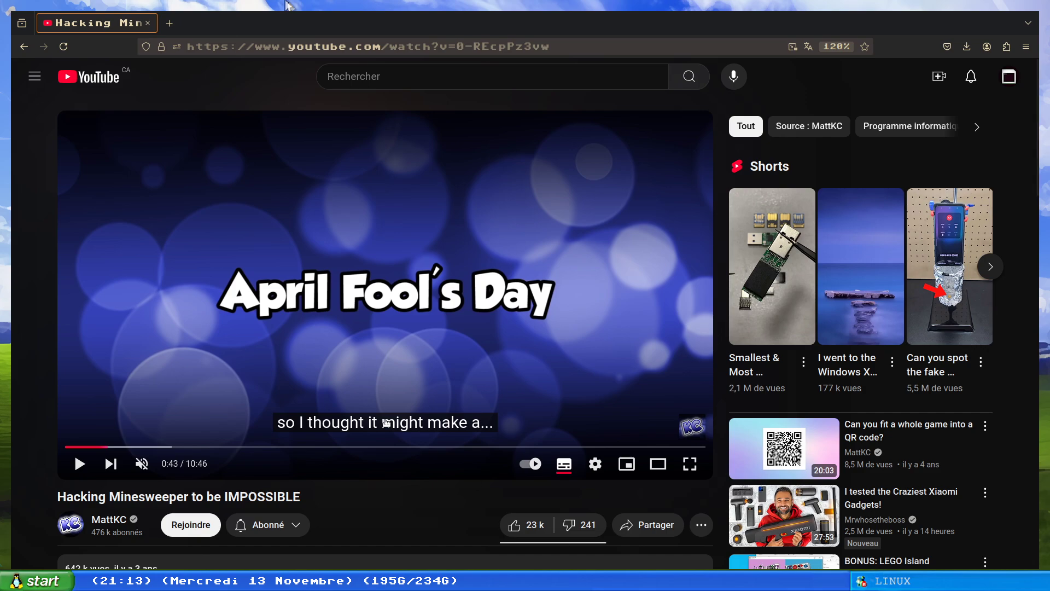
pyautogui.moveTo(446, 358)
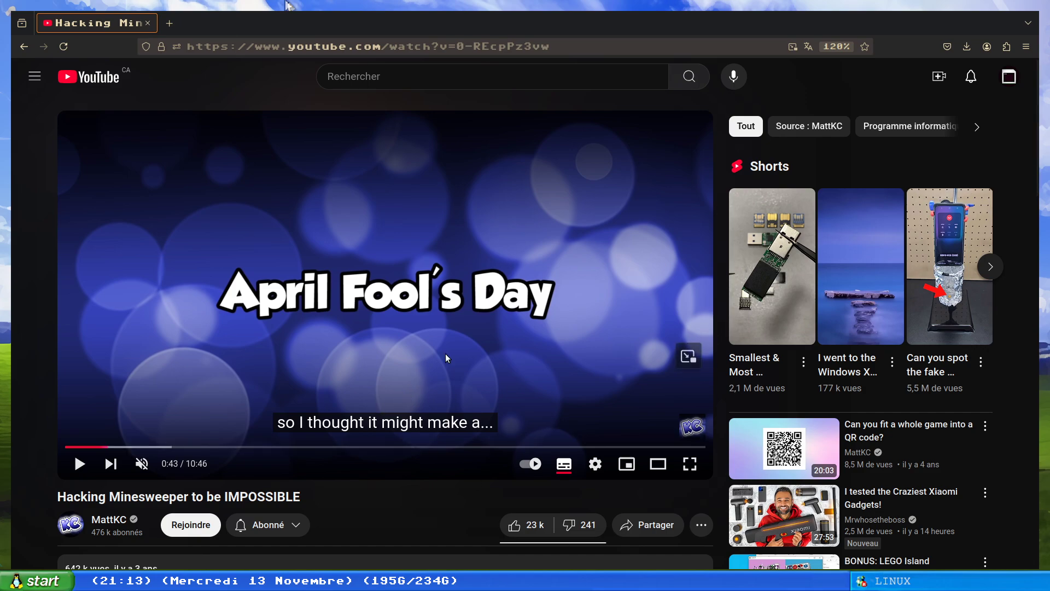
# Close the browser, open a terminal and try cd into .config/bspwm/bspwmrc
pyautogui.hotkey('ctrl', 'q')
pyautogui.press('super+Return')
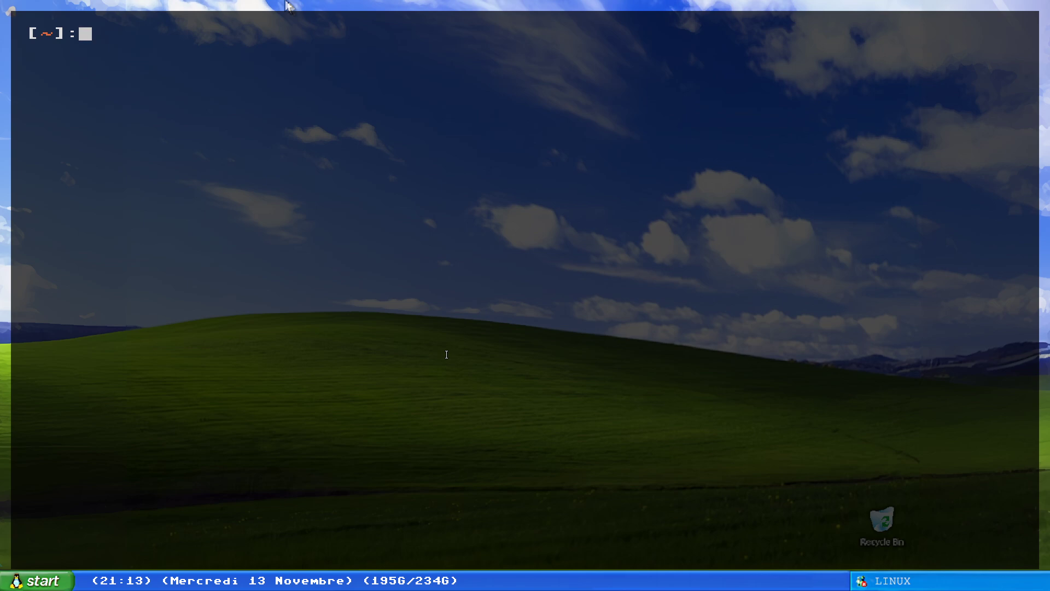
pyautogui.write('cd .con')
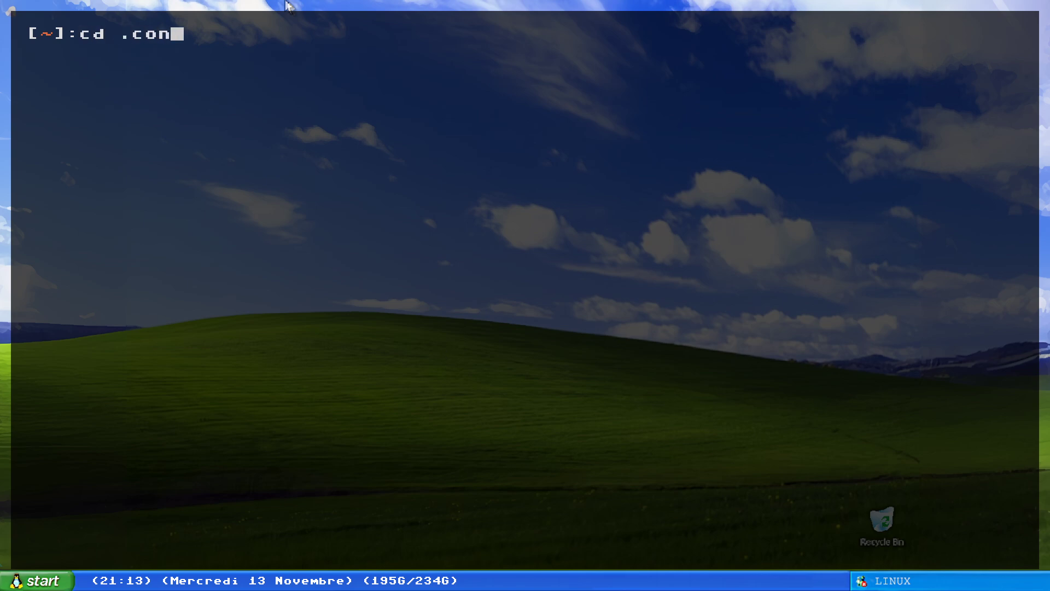
pyautogui.write('f')
pyautogui.press('Tab')
pyautogui.write('bs')
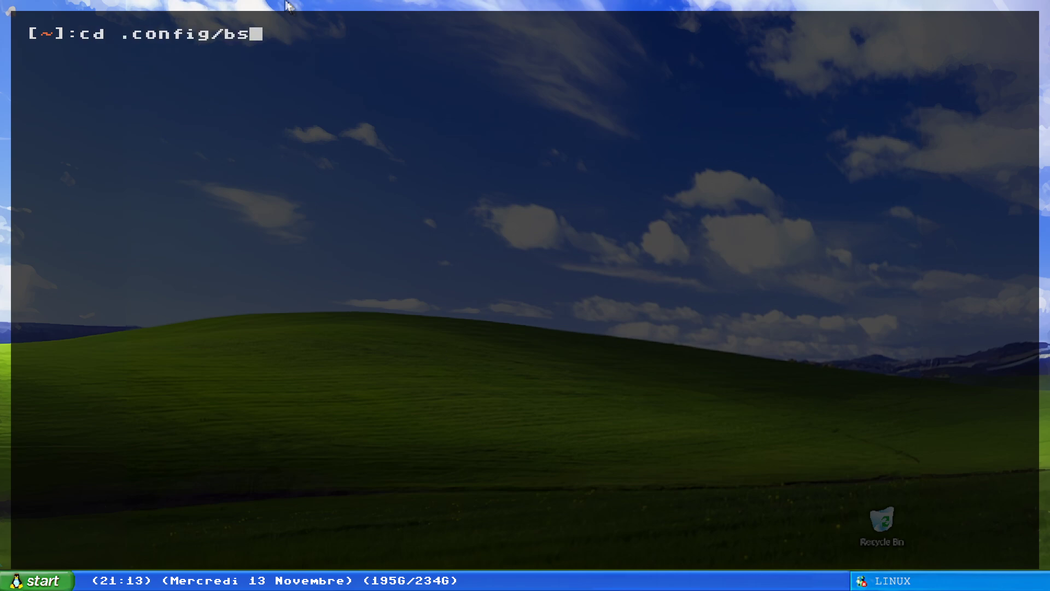
pyautogui.press('Tab')
pyautogui.write('bs')
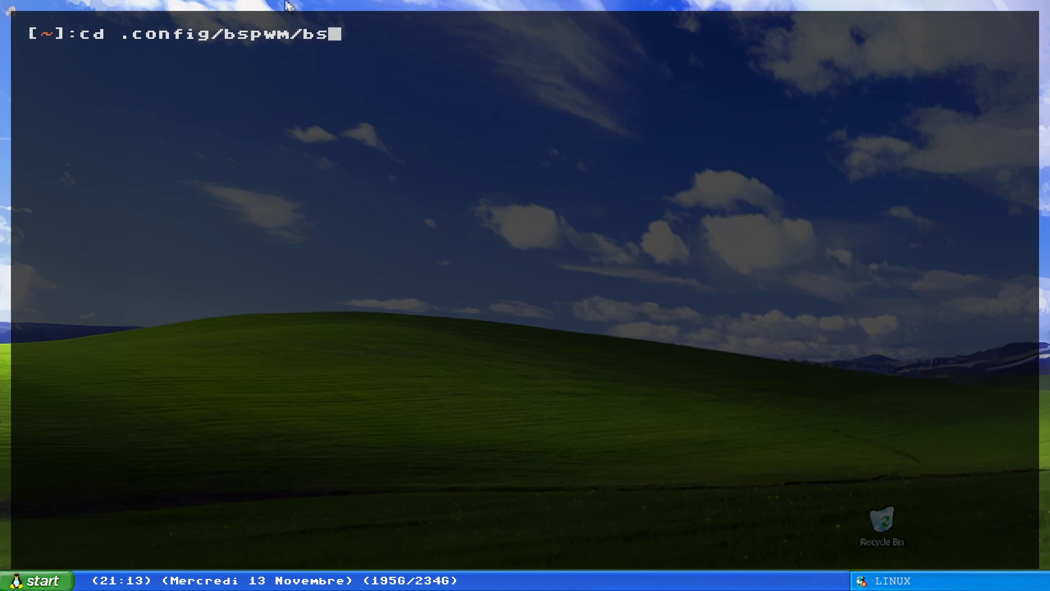
pyautogui.write('pw')
pyautogui.press('Tab')
pyautogui.press('Return')
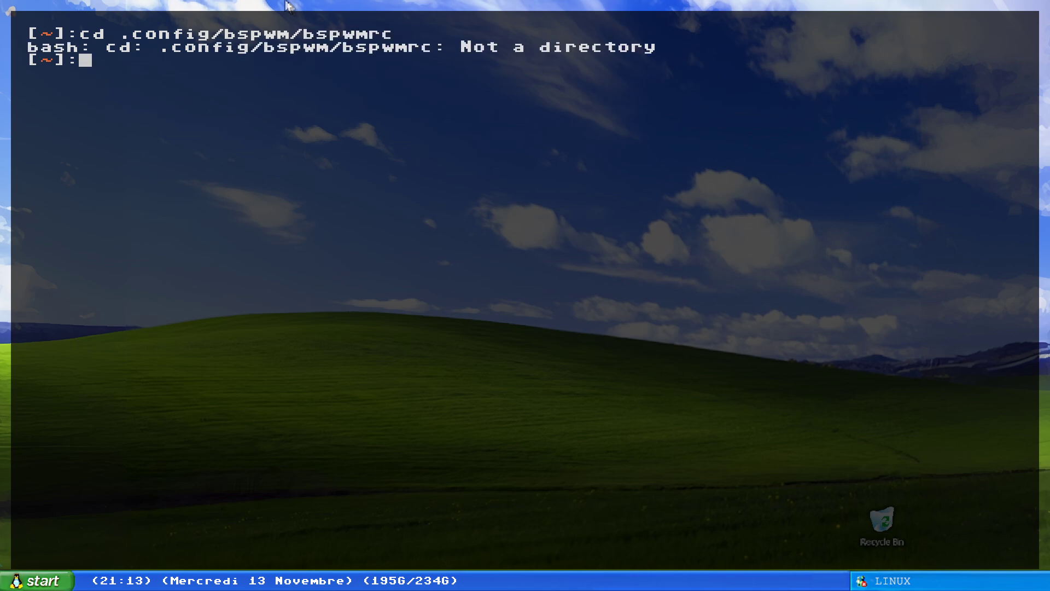
# Recall that command and replace cd with nano
pyautogui.press('Up')
pyautogui.press('Home')
pyautogui.press('Right')
pyautogui.press('Right')
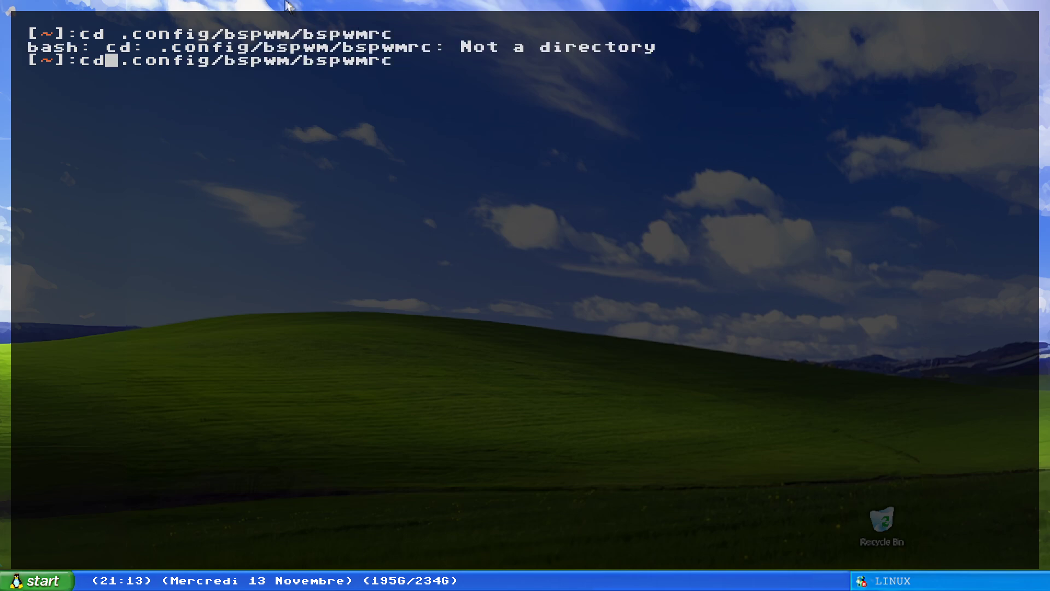
pyautogui.press('BackSpace')
pyautogui.press('BackSpace')
pyautogui.write('nano')
# Open bspwmrc in nano and move along the lemonbar launch line to its colour options
pyautogui.press('Return')
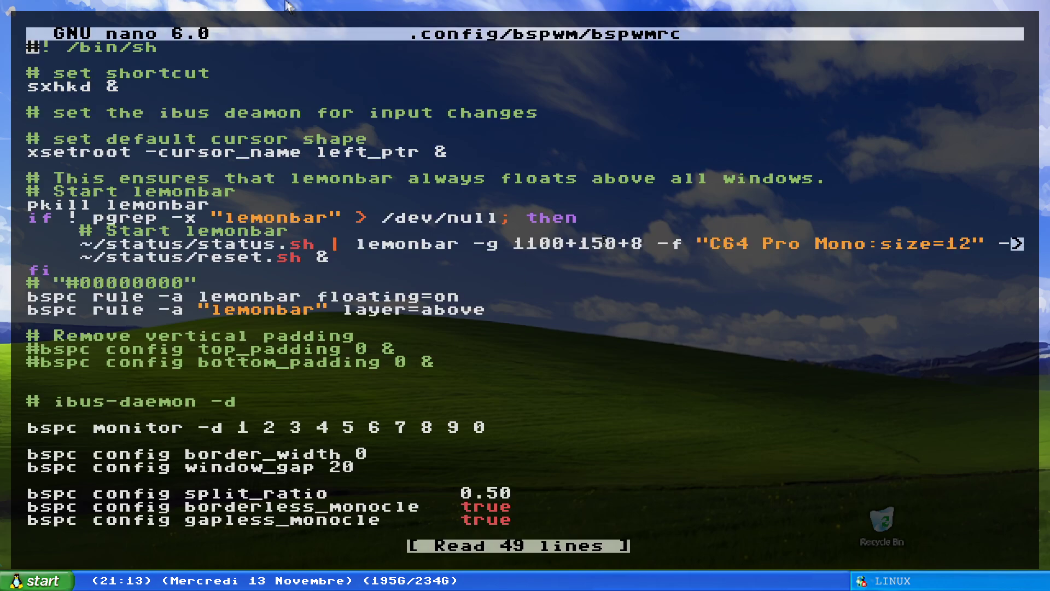
pyautogui.press('pagedown')
pyautogui.press('pagedown')
pyautogui.press('Up')
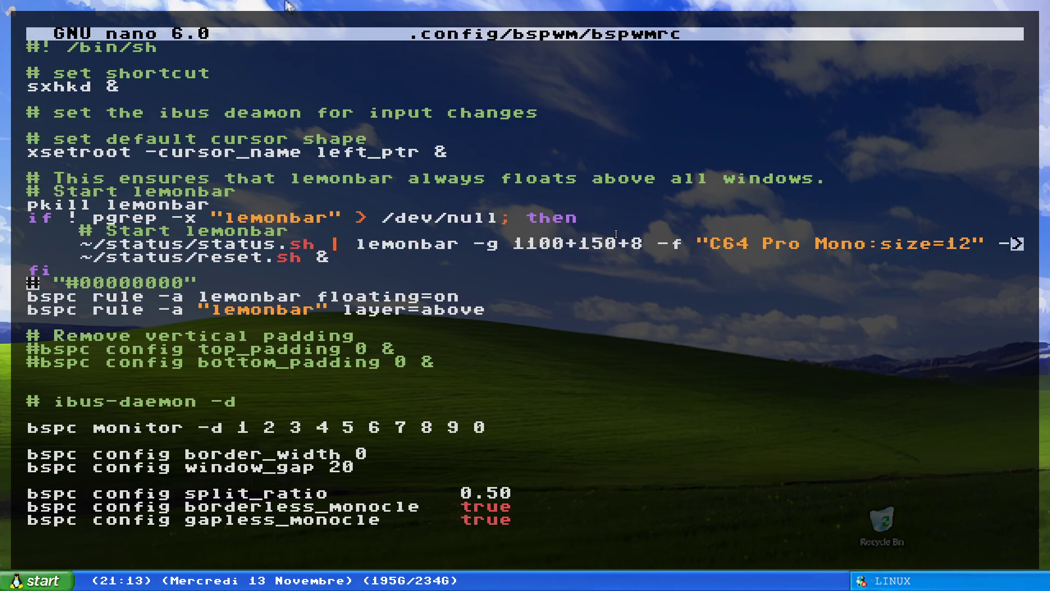
pyautogui.press('Up')
pyautogui.press('Up')
pyautogui.press('Up')
pyautogui.hotkey('ctrl', 'Right')
pyautogui.hotkey('ctrl', 'Right')
pyautogui.hotkey('ctrl', 'Right')
pyautogui.hotkey('ctrl', 'Right')
pyautogui.hotkey('ctrl', 'Right')
pyautogui.hotkey('shift', 'Right')
pyautogui.hotkey('shift', 'Right')
pyautogui.hotkey('shift', 'Right')
pyautogui.hotkey('shift', 'Right')
pyautogui.hotkey('shift', 'Right')
pyautogui.hotkey('shift', 'Right')
pyautogui.hotkey('shift', 'Right')
pyautogui.hotkey('shift', 'Right')
pyautogui.hotkey('shift', 'Right')
pyautogui.hotkey('shift', 'Right')
pyautogui.hotkey('ctrl', 'Right')
pyautogui.hotkey('ctrl', 'Right')
pyautogui.hotkey('ctrl', 'Right')
pyautogui.hotkey('ctrl', 'Right')
pyautogui.hotkey('ctrl', 'Right')
pyautogui.hotkey('ctrl', 'Right')
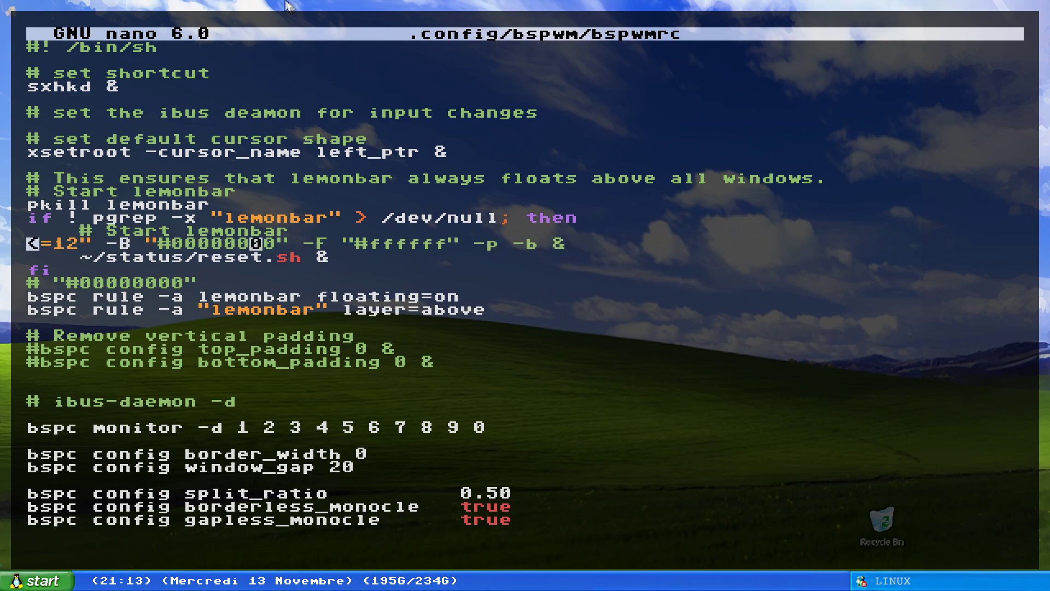
# Change the -B background colour to #00000000, save, and run bspc wm reset
pyautogui.press('Right')
pyautogui.press('BackSpace')
pyautogui.press('BackSpace')
pyautogui.hotkey('ctrl', 's')
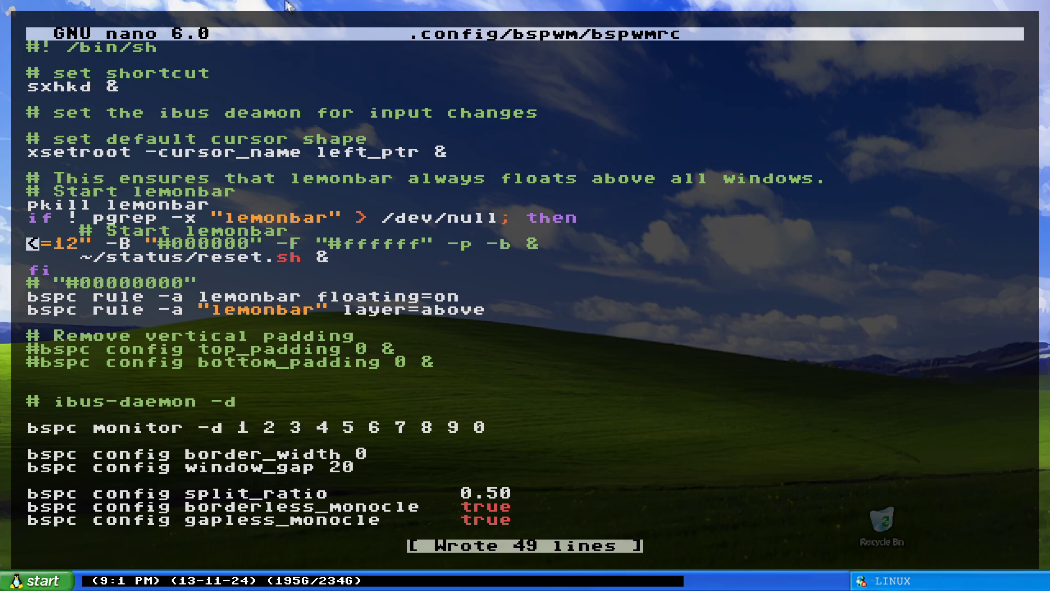
pyautogui.write('00')
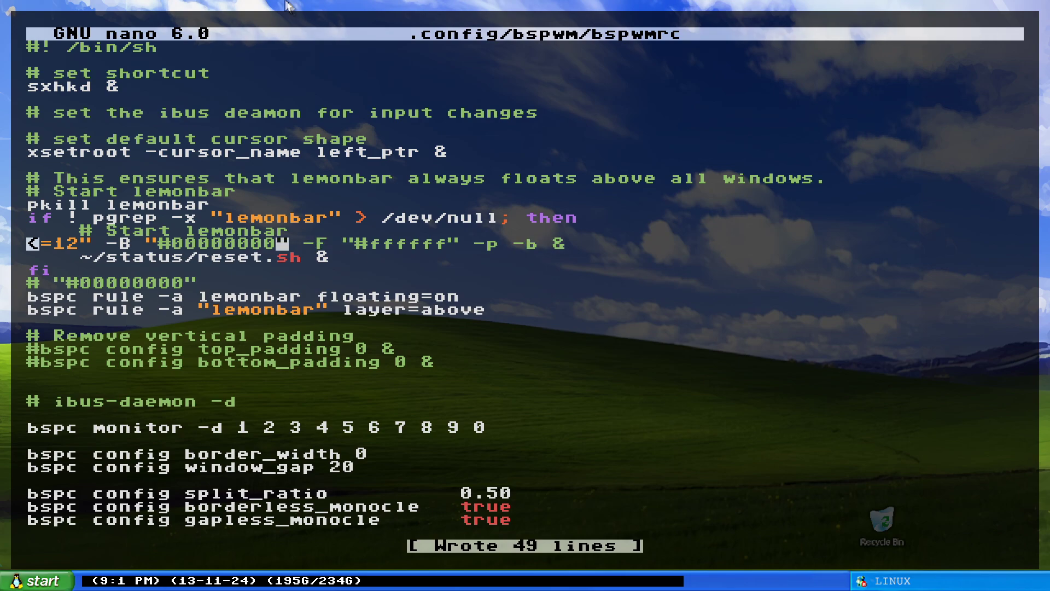
pyautogui.press('super+r')
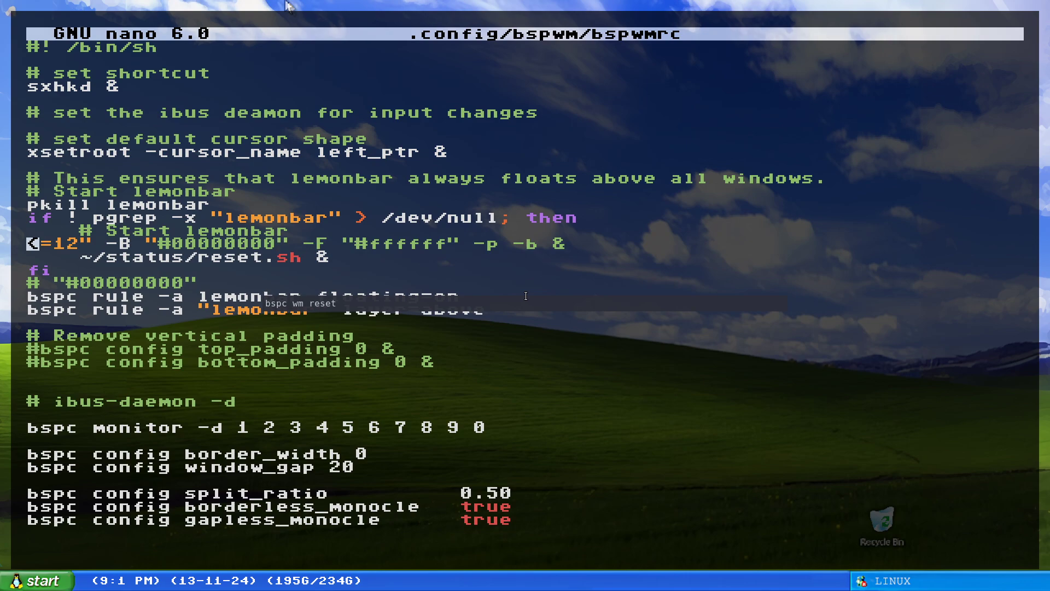
pyautogui.press('Return')
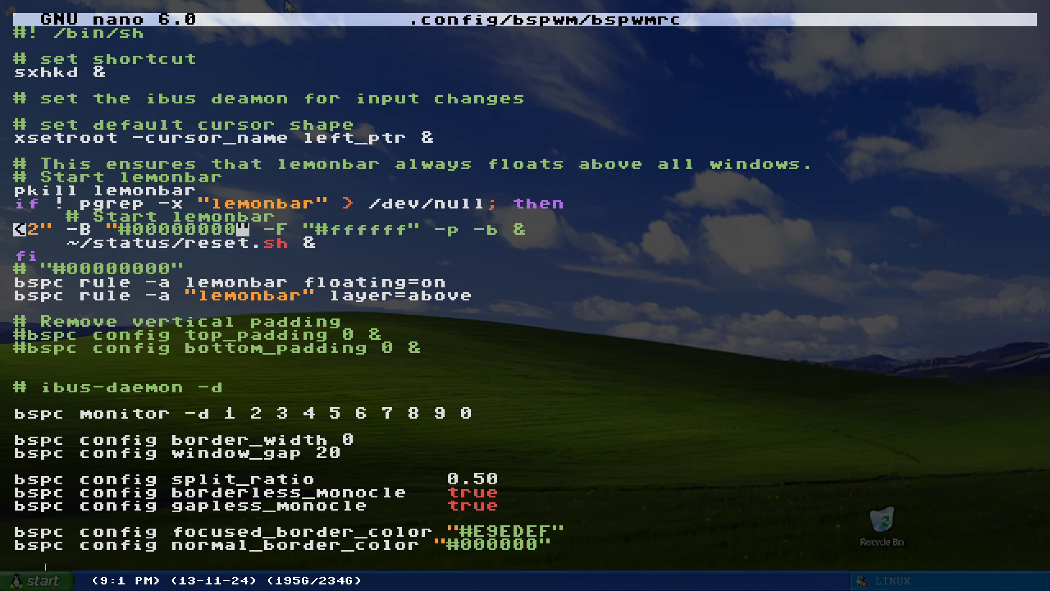
# Return to the top of bspwmrc, exit nano, and close the terminal window
pyautogui.press('Home')
pyautogui.scroll(-3, 525, 296)
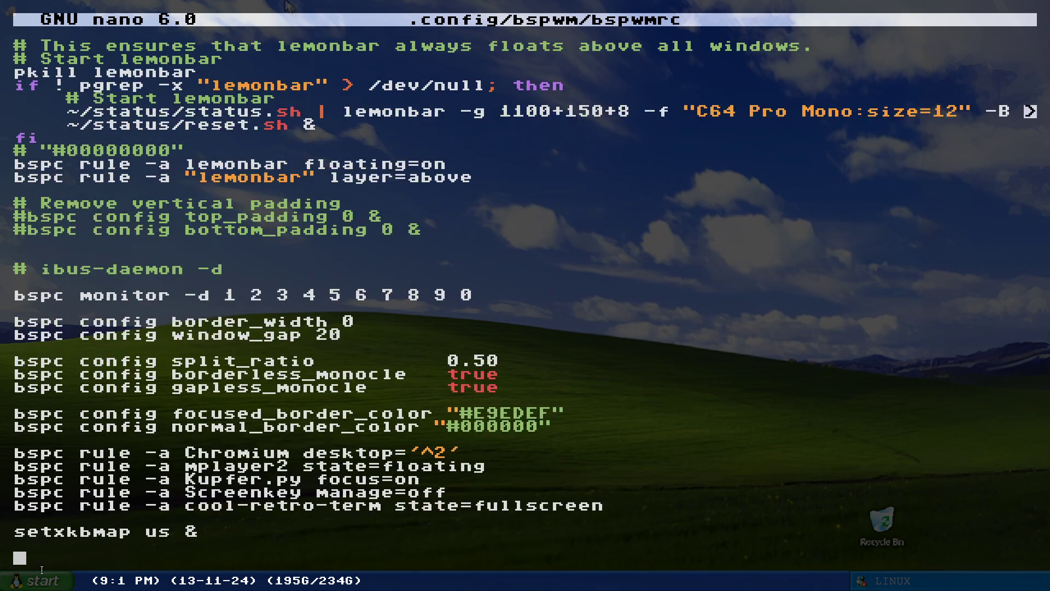
pyautogui.press('pageup')
pyautogui.press('pageup')
pyautogui.press('pageup')
pyautogui.hotkey('ctrl', 'x')
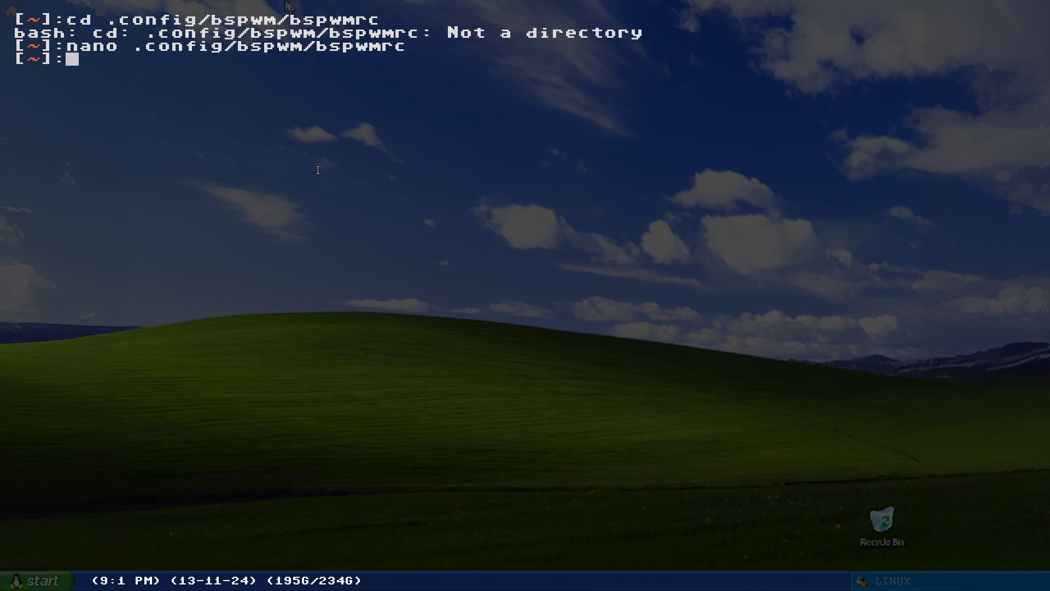
pyautogui.hotkey('ctrl', 'd')
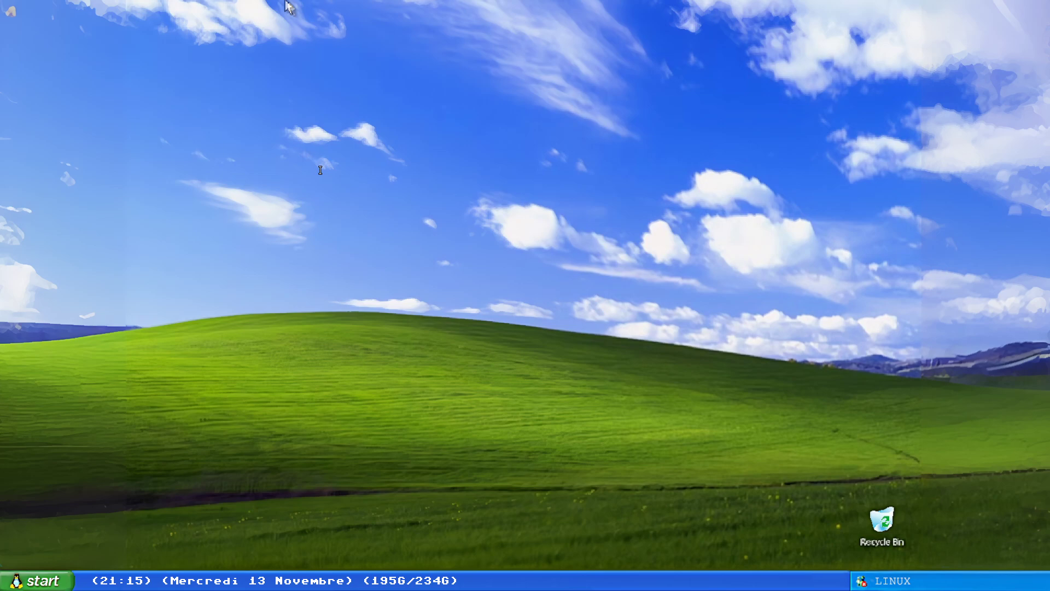
# Open a terminal, list the home folder's files, then clear the screen
pyautogui.press('super+Return')
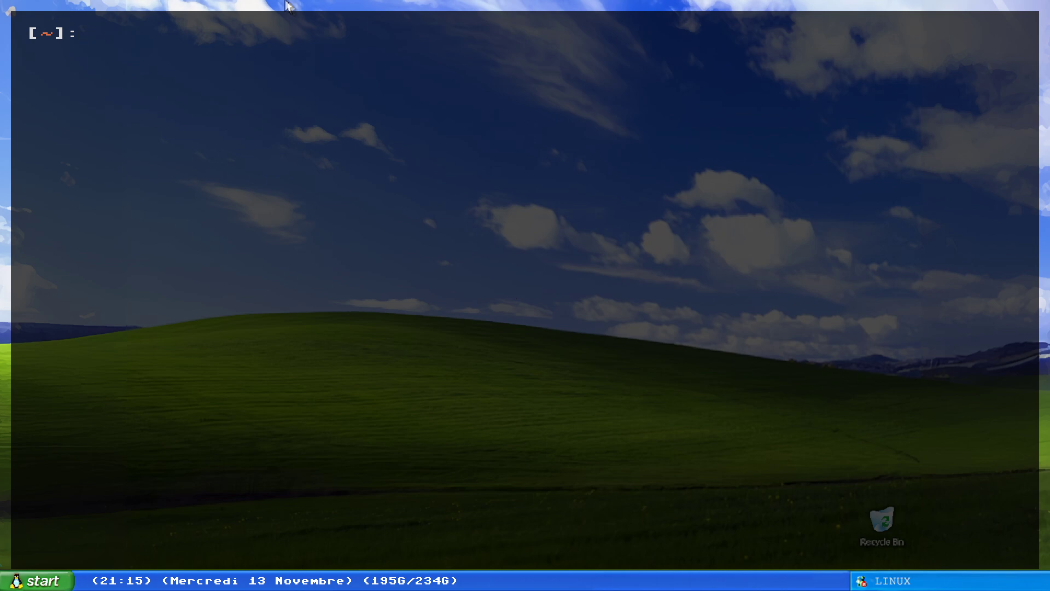
pyautogui.write('hig')
pyautogui.press('BackSpace')
pyautogui.press('BackSpace')
pyautogui.press('BackSpace')
pyautogui.write('ls')
pyautogui.press('Return')
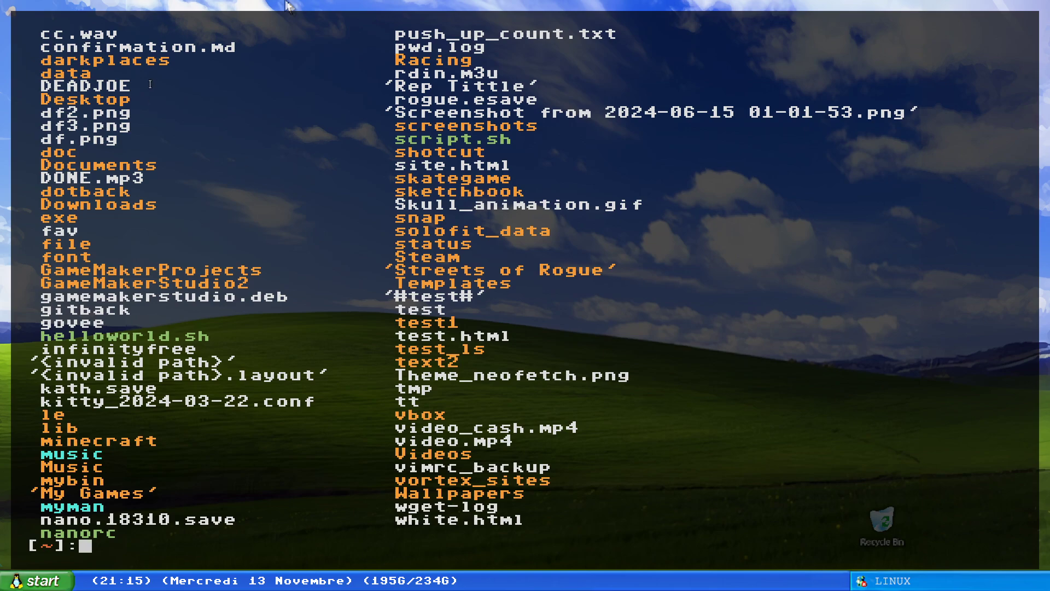
pyautogui.moveTo(145, 86); pyautogui.dragTo(41, 86)
pyautogui.click(340, 208)
pyautogui.write('clear')
pyautogui.press('Return')
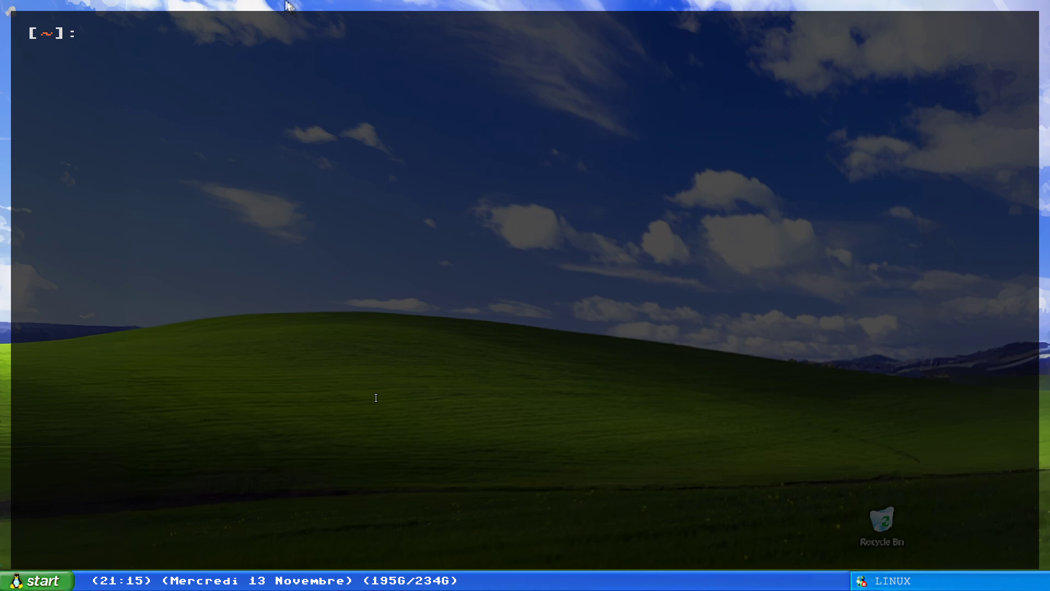
pyautogui.write('e')
pyautogui.write('at DEADJOE')
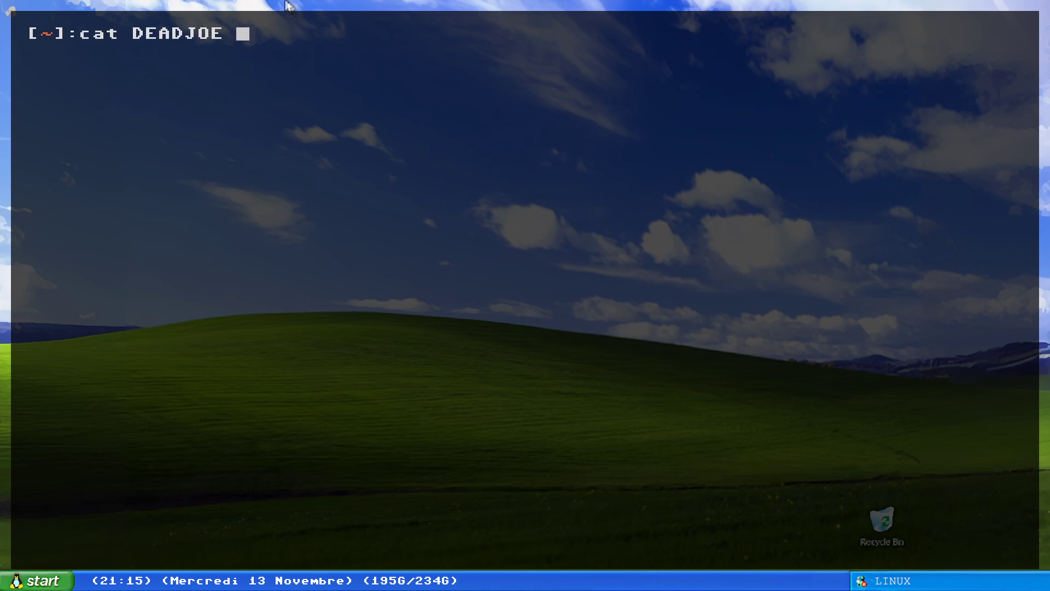
# Run ls | hig "DEADJOE", which returns a usage error
pyautogui.press('BackSpace')
pyautogui.press('BackSpace')
pyautogui.press('BackSpace')
pyautogui.press('BackSpace')
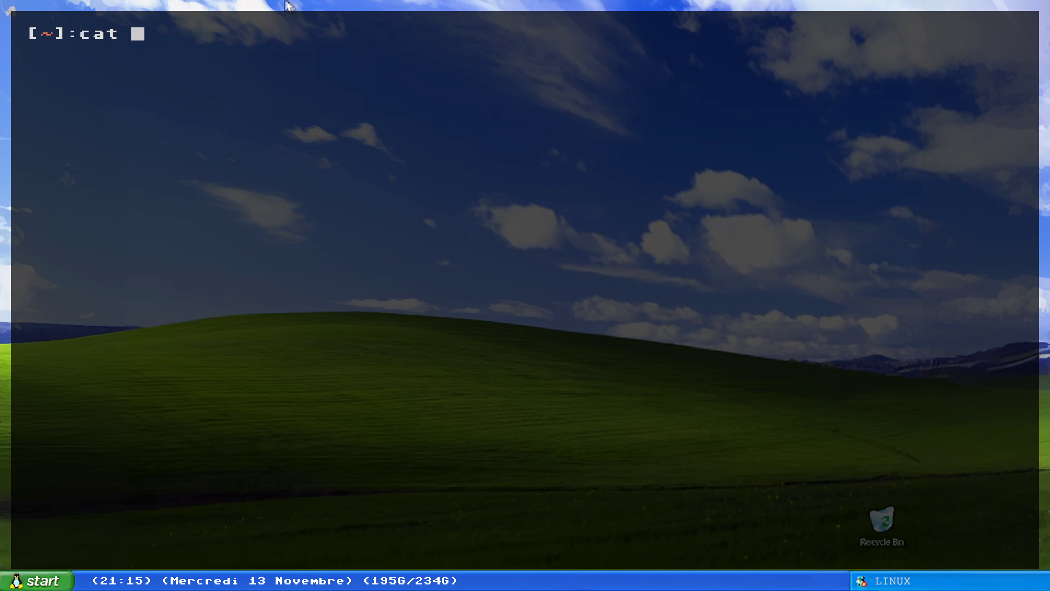
pyautogui.press('BackSpace')
pyautogui.press('BackSpace')
pyautogui.press('BackSpace')
pyautogui.write('ls | ')
pyautogui.write('h')
pyautogui.press('BackSpace')
pyautogui.write('HI')
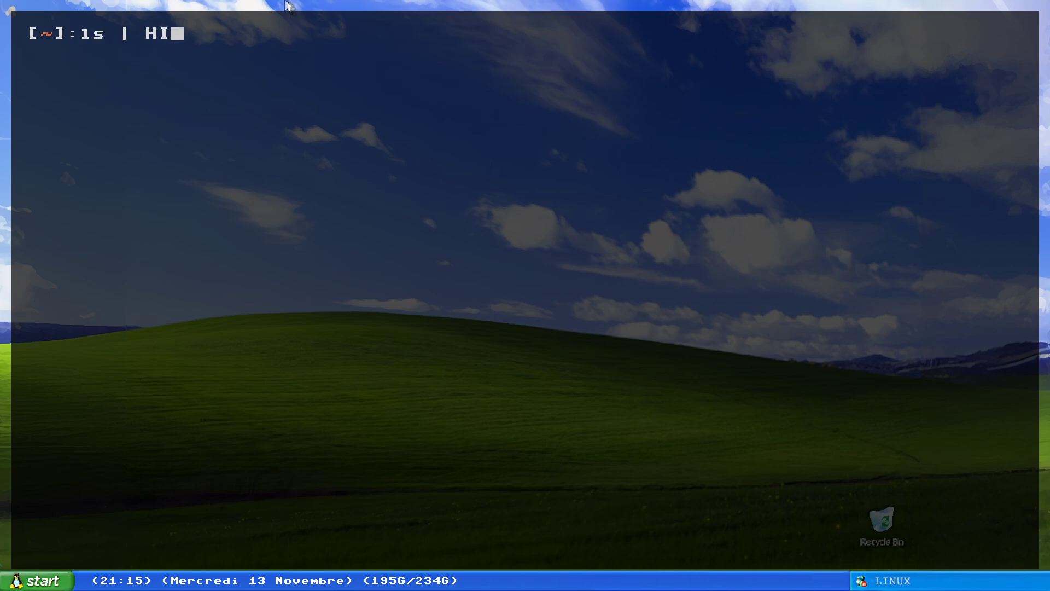
pyautogui.write('G')
pyautogui.press('BackSpace')
pyautogui.press('BackSpace')
pyautogui.press('BackSpace')
pyautogui.write('hig ')
pyautogui.write('""')
pyautogui.press('BackSpace')
pyautogui.write('DEADJOE')
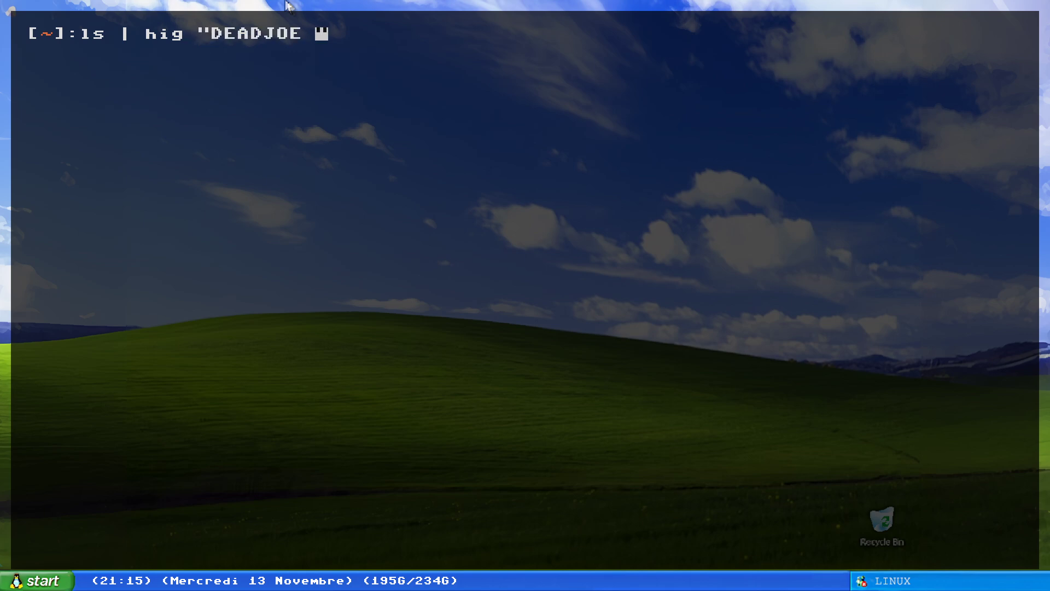
pyautogui.press('BackSpace')
pyautogui.write('"')
pyautogui.press('Return')
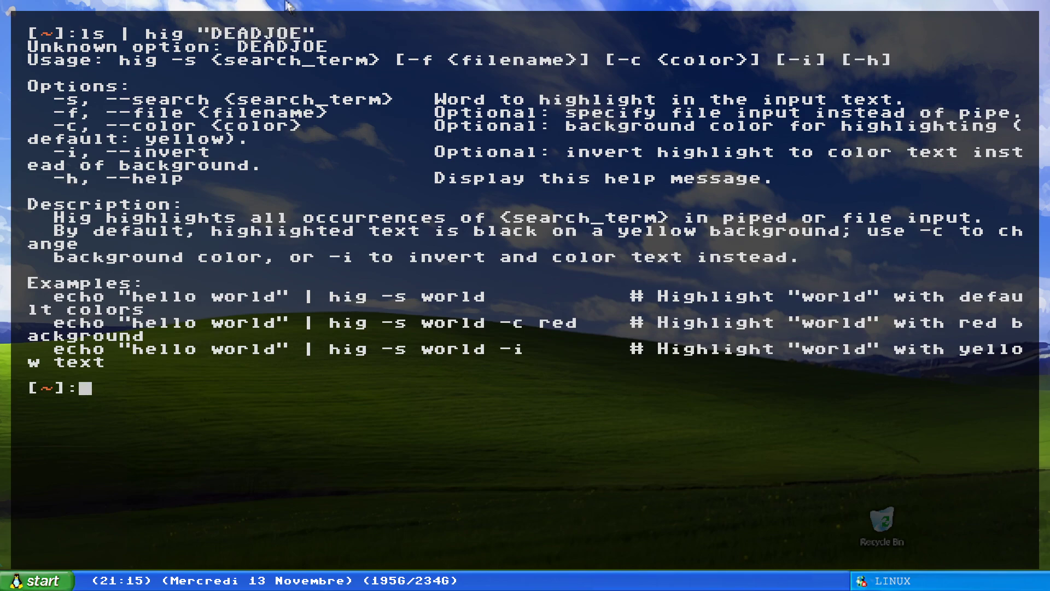
# Edit the command to ls | hig -s "DEADJOE" and run it
pyautogui.press('Up')
pyautogui.press('Left')
pyautogui.press('Left')
pyautogui.hotkey('ctrl', 'Left')
pyautogui.press('Left')
pyautogui.press('Left')
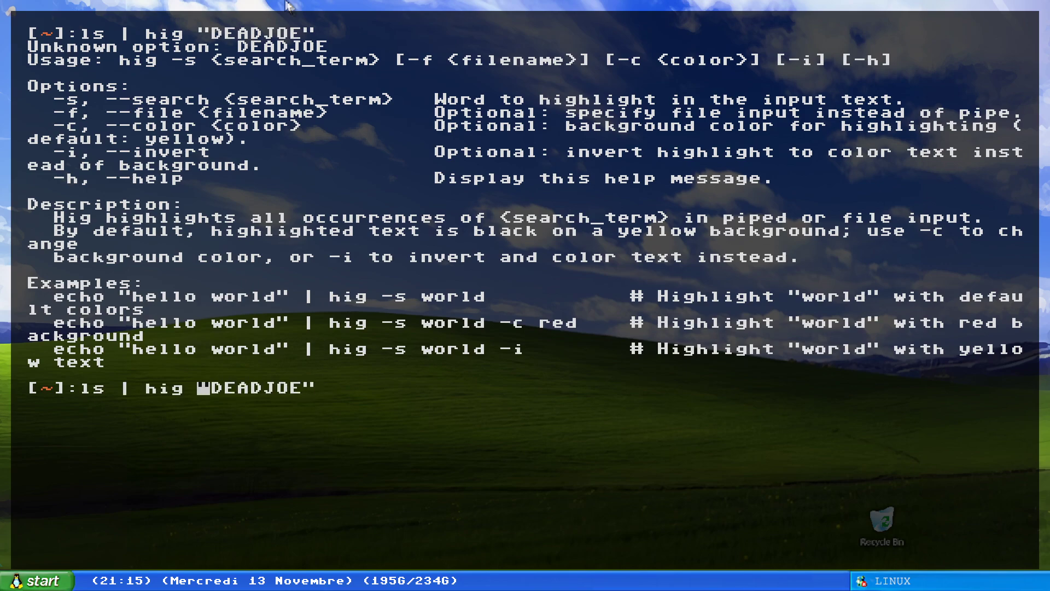
pyautogui.write('-s')
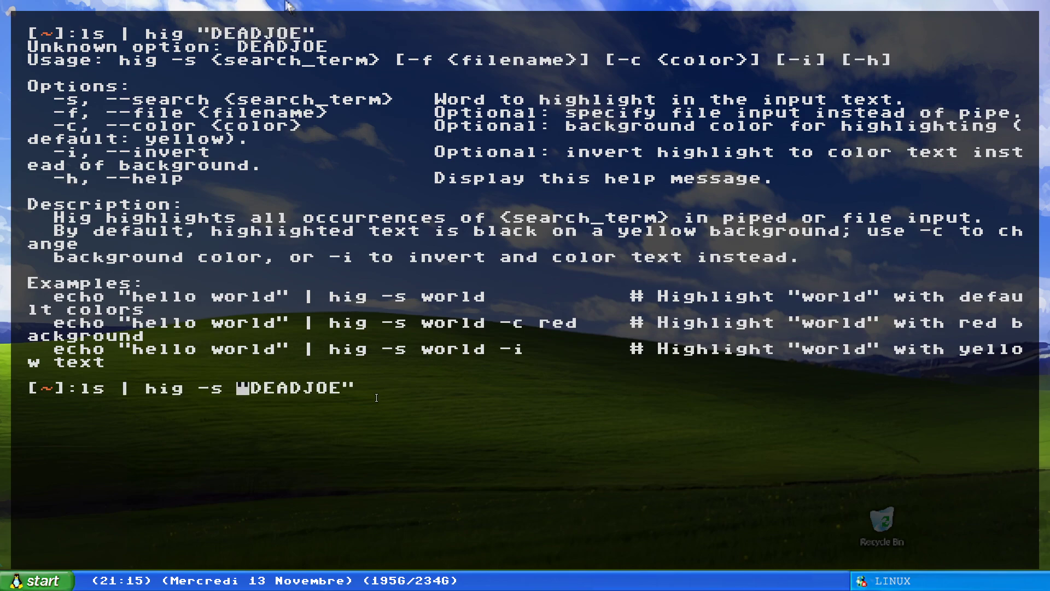
pyautogui.press('Return')
pyautogui.scroll(5, 248, 381)
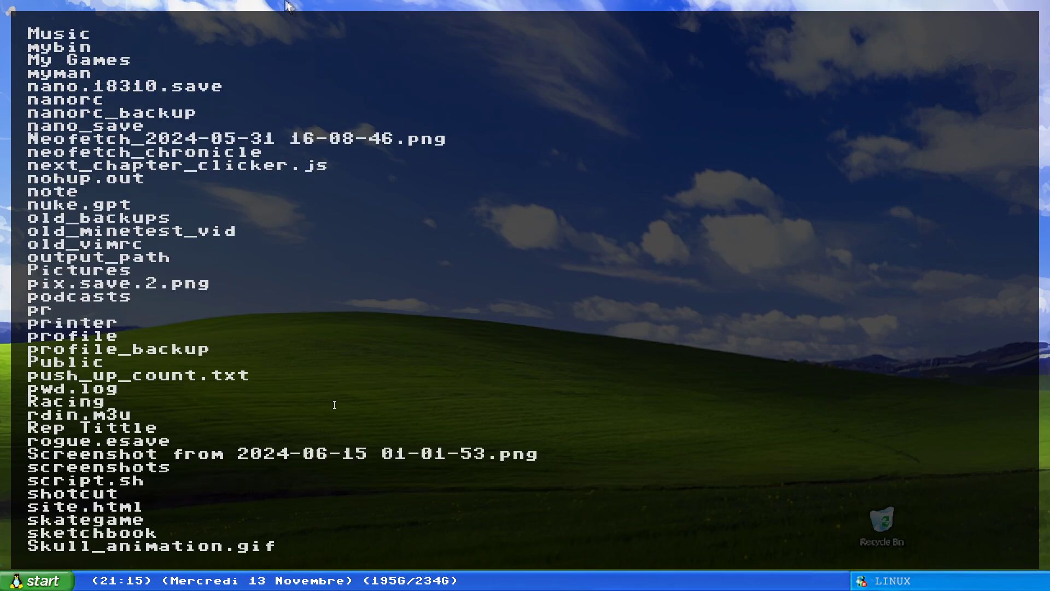
pyautogui.scroll(5, 248, 382)
pyautogui.scroll(5, 247, 382)
pyautogui.scroll(5, 208, 355)
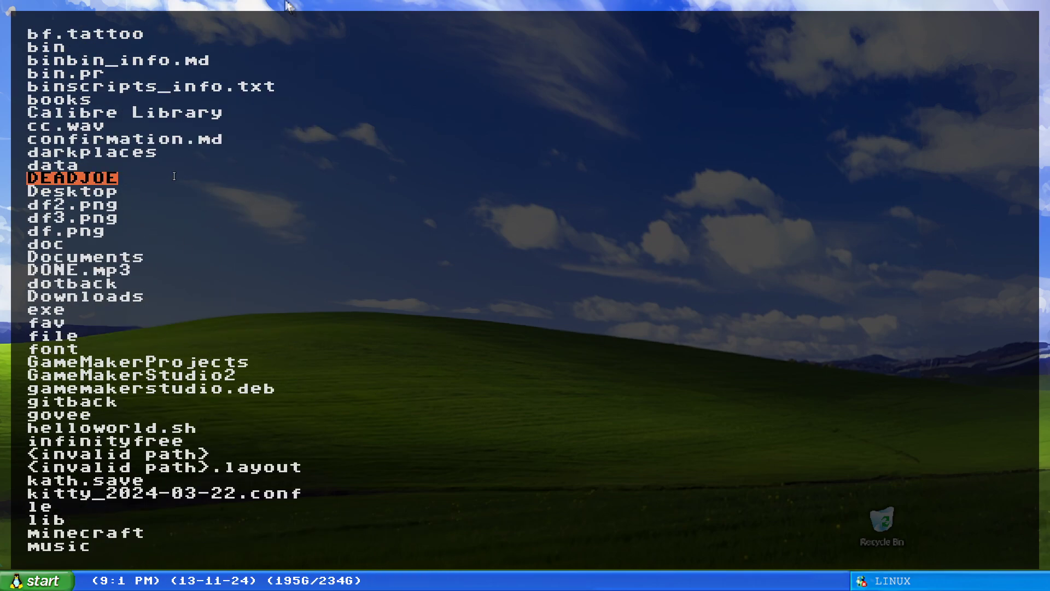
pyautogui.scroll(-5, 207, 263)
pyautogui.scroll(-5, 207, 263)
pyautogui.scroll(-5, 211, 261)
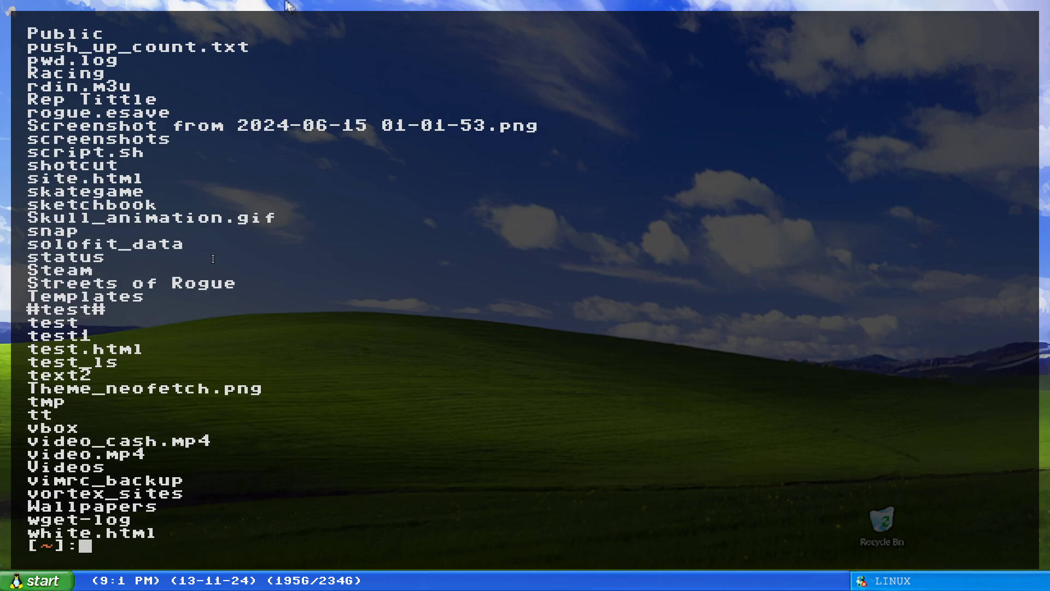
# Swap hig -s for grep and run ls | grep "DEADJOE"
pyautogui.press('Up')
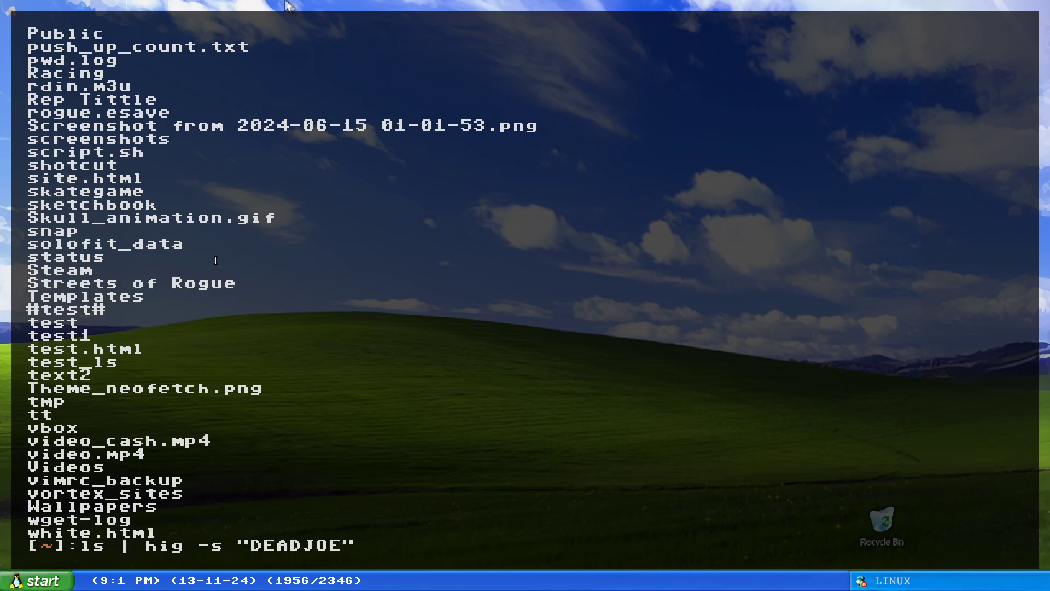
pyautogui.press('BackSpace')
pyautogui.write('"')
pyautogui.press('Left')
pyautogui.press('Left')
pyautogui.press('Left')
pyautogui.press('Left')
pyautogui.press('BackSpace')
pyautogui.press('BackSpace')
pyautogui.press('BackSpace')
pyautogui.press('BackSpace')
pyautogui.press('BackSpace')
pyautogui.press('BackSpace')
pyautogui.write('grep')
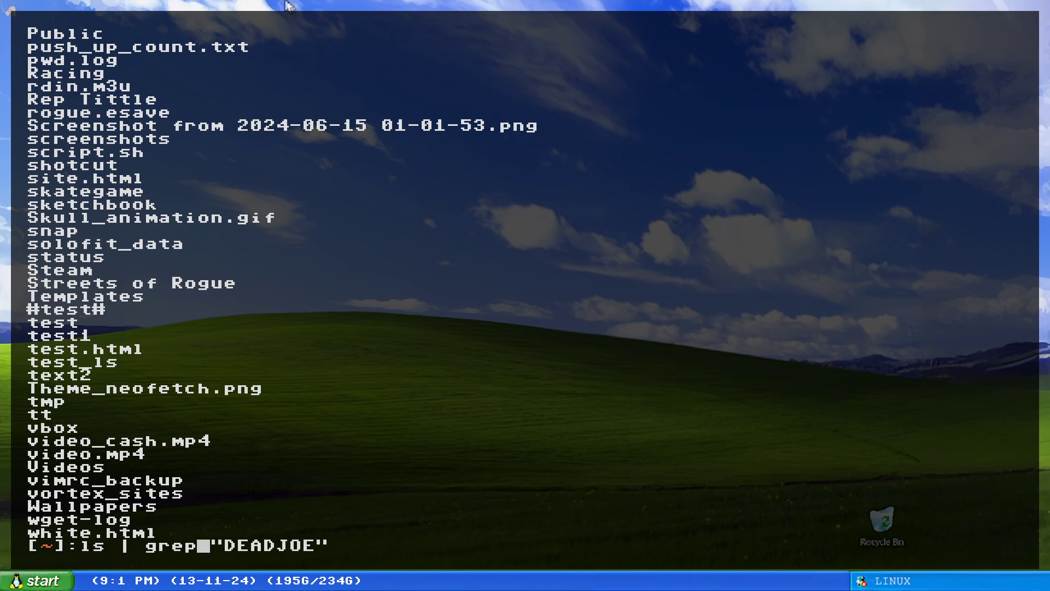
pyautogui.press('Return')
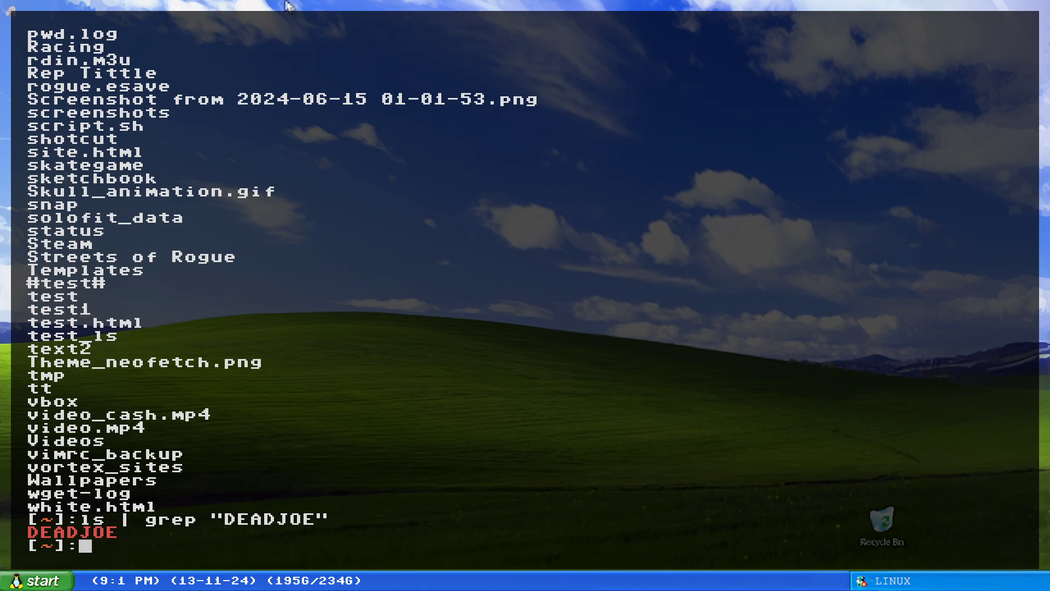
pyautogui.write('hig -')
pyautogui.write('h')
# Run hig -h and select parts of the command and its help output
pyautogui.press('Return')
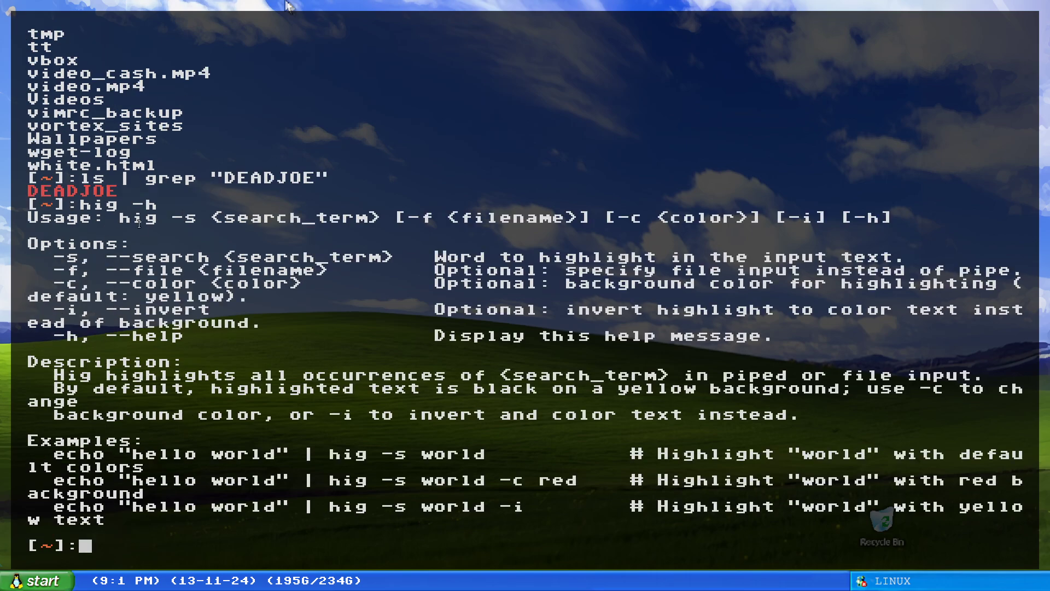
pyautogui.moveTo(131, 205); pyautogui.dragTo(162, 204)
pyautogui.click(273, 563)
pyautogui.moveTo(564, 501)
pyautogui.mouseDown()
pyautogui.moveTo(2, 167)
pyautogui.moveTo(116, 270)
pyautogui.mouseUp()
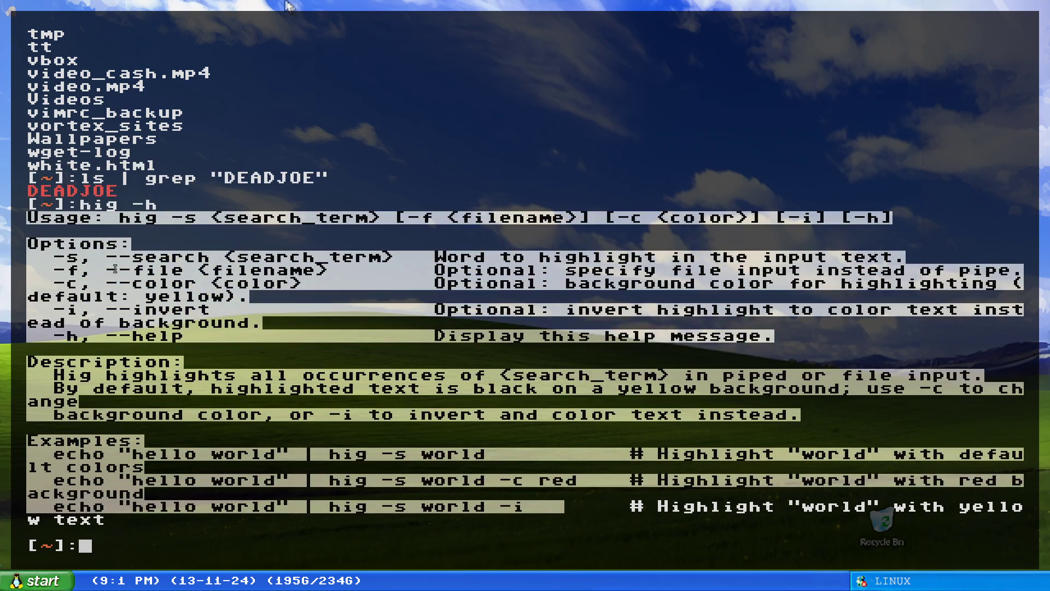
pyautogui.click(115, 269)
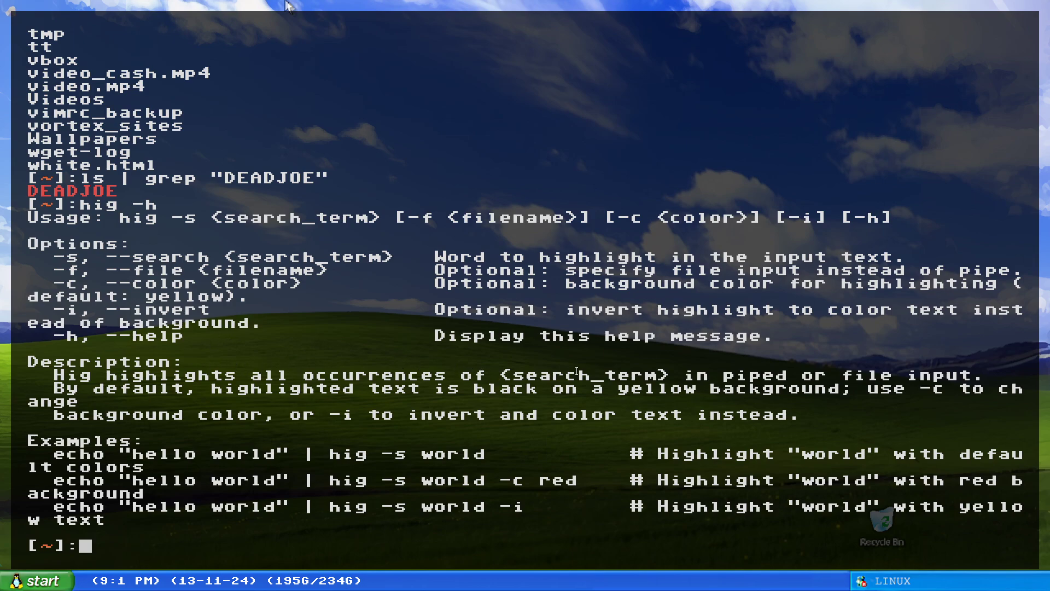
# Select lines of the help description and the --file and --search option lines
pyautogui.tripleClick(497, 375)
pyautogui.click(732, 389)
pyautogui.moveTo(763, 374); pyautogui.dragTo(786, 375)
pyautogui.click(871, 382)
pyautogui.moveTo(64, 270); pyautogui.dragTo(329, 271)
pyautogui.tripleClick(99, 257)
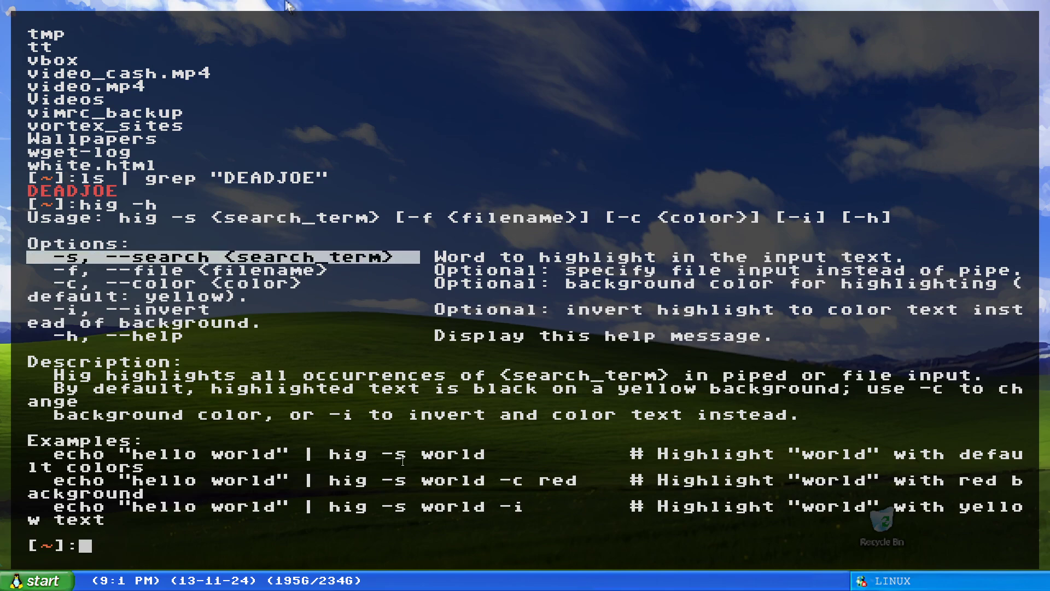
pyautogui.click(399, 409)
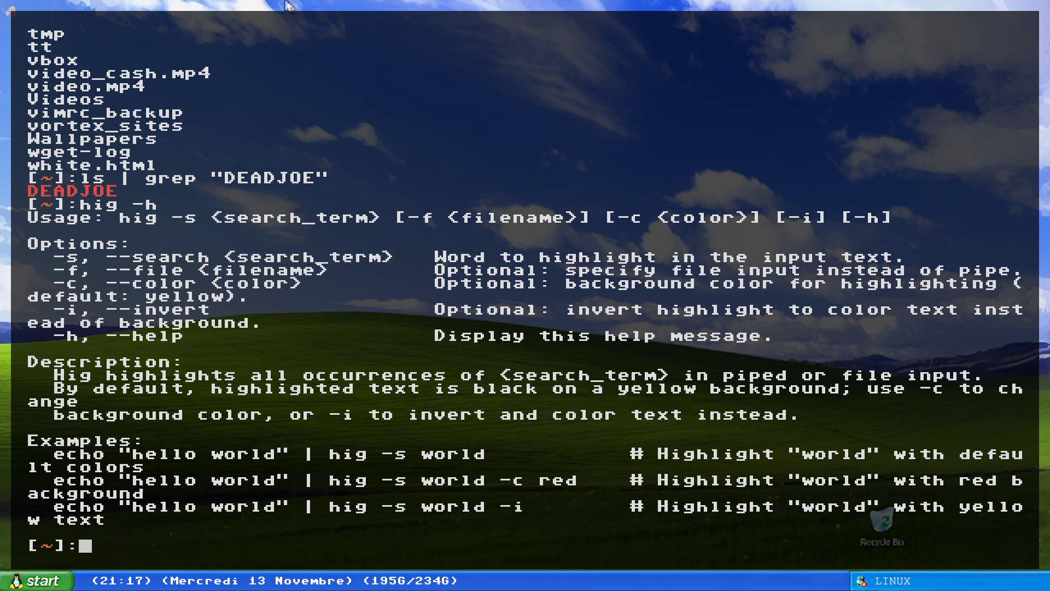
pyautogui.write('ip a')
pyautogui.press('BackSpace')
pyautogui.press('BackSpace')
pyautogui.press('BackSpace')
pyautogui.press('BackSpace')
pyautogui.write('woil')
pyautogui.press('BackSpace')
pyautogui.press('BackSpace')
pyautogui.press('BackSpace')
pyautogui.press('BackSpace')
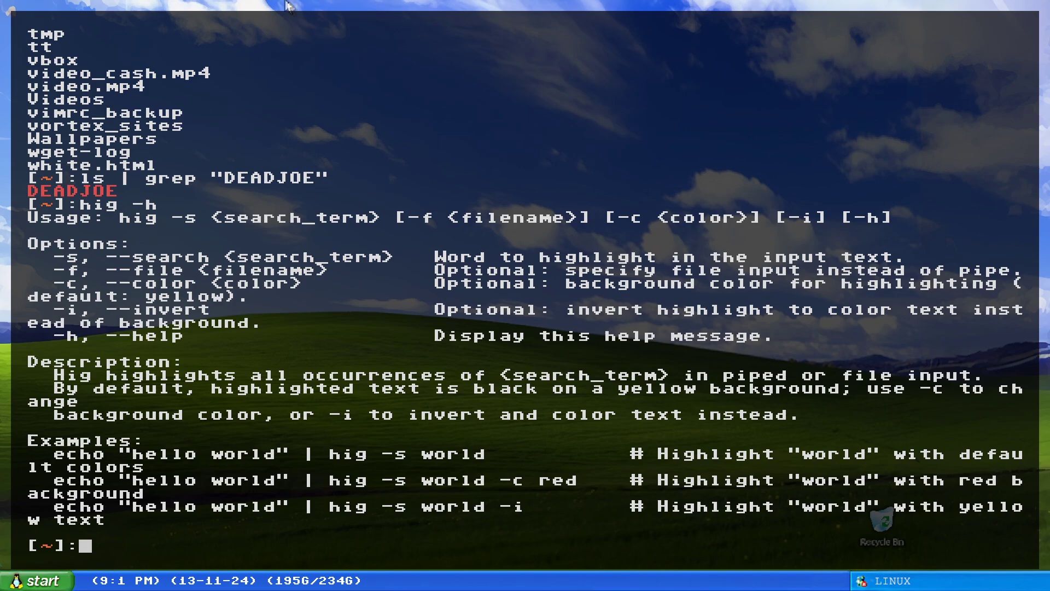
# Close the terminal and switch back to the bare Bliss desktop
pyautogui.hotkey('ctrl', 'd')
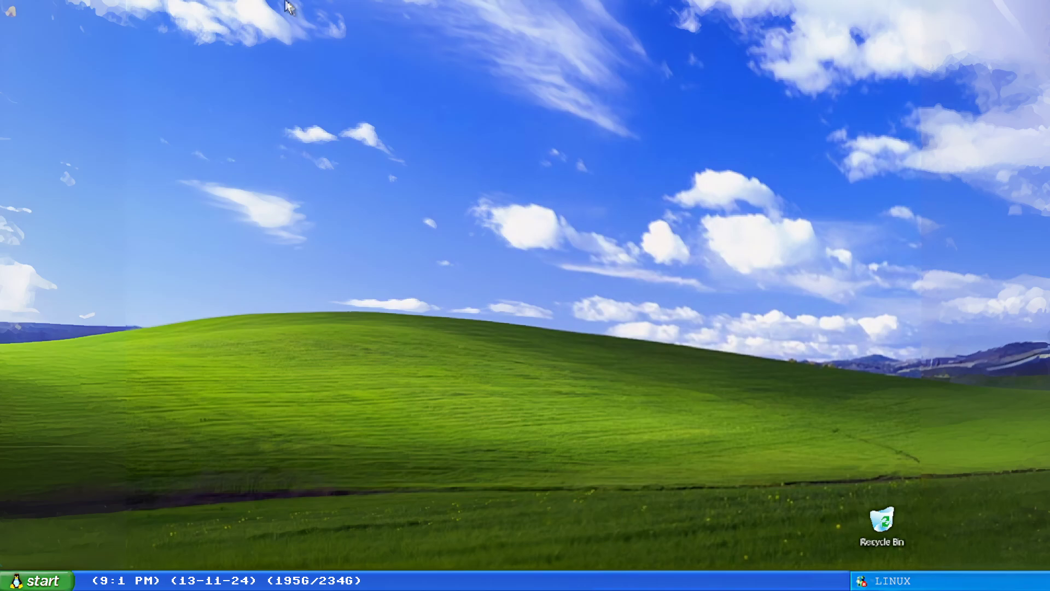
pyautogui.hotkey('alt', 'Tab')
pyautogui.hotkey('alt', 'Tab')
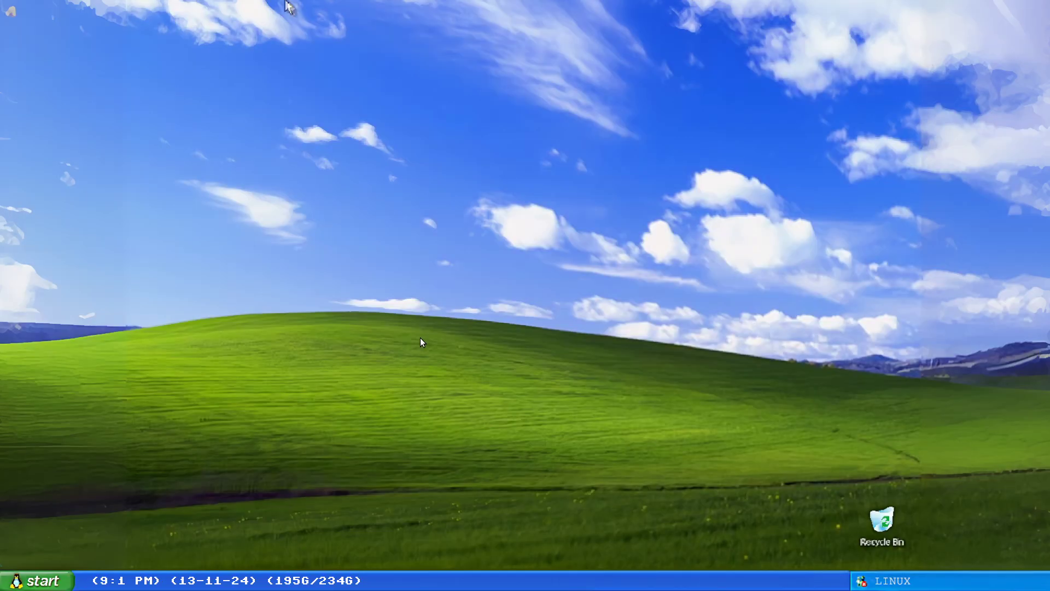